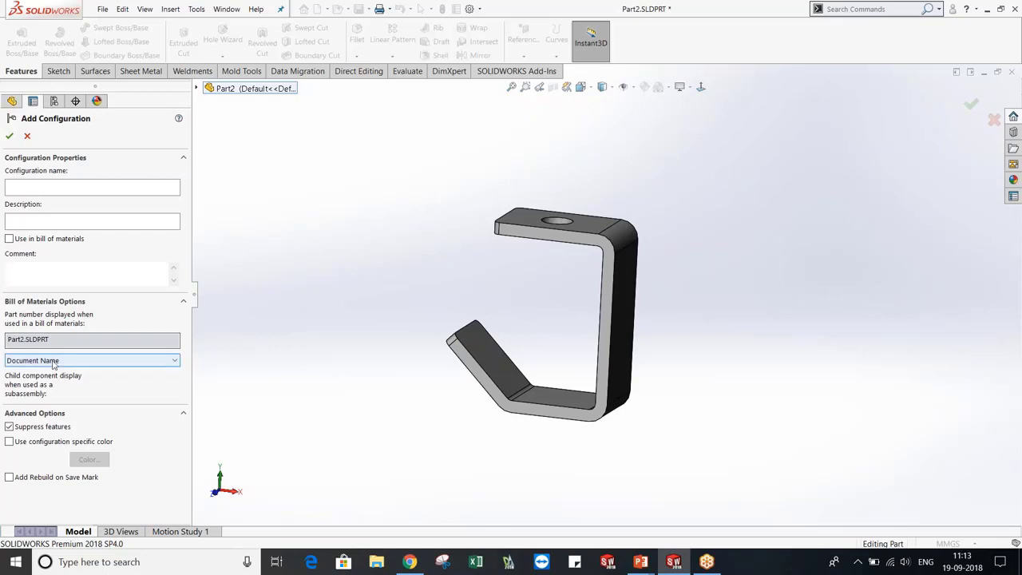
Examine the part number naming options for the bill of materials in the new configuration, and leave without adding it
click(55, 361)
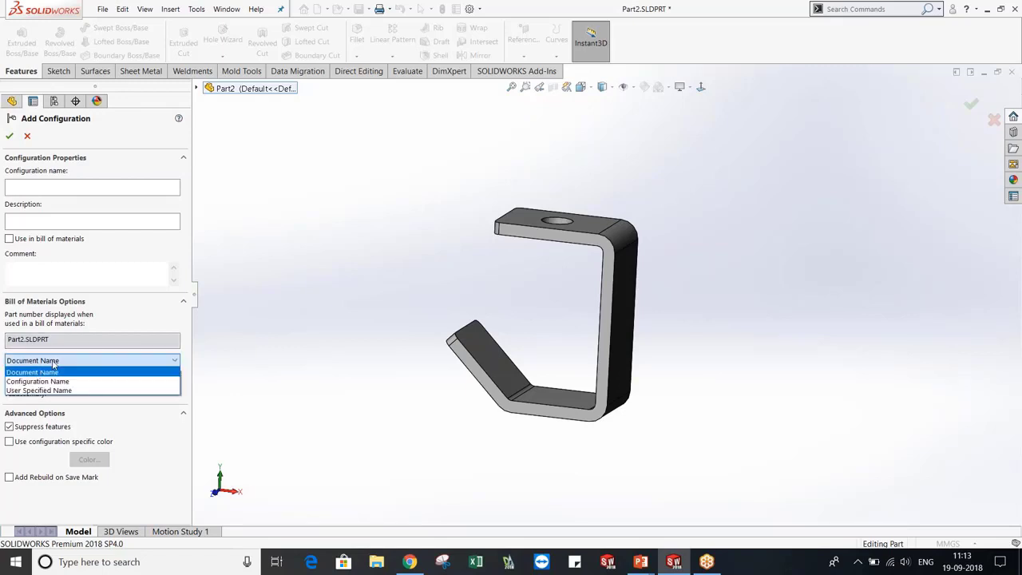
click(58, 383)
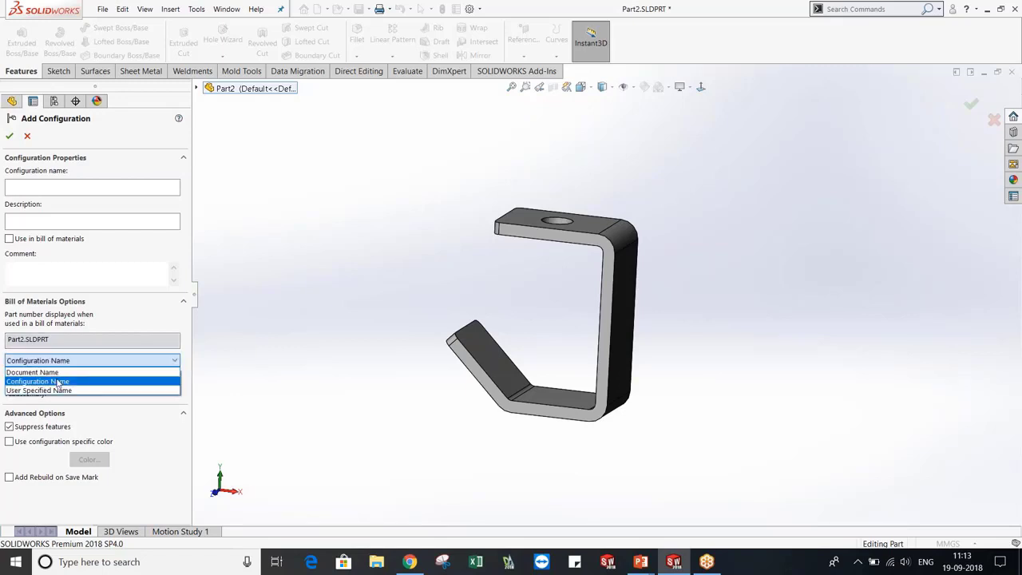
key(Down)
key(Up)
key(Up)
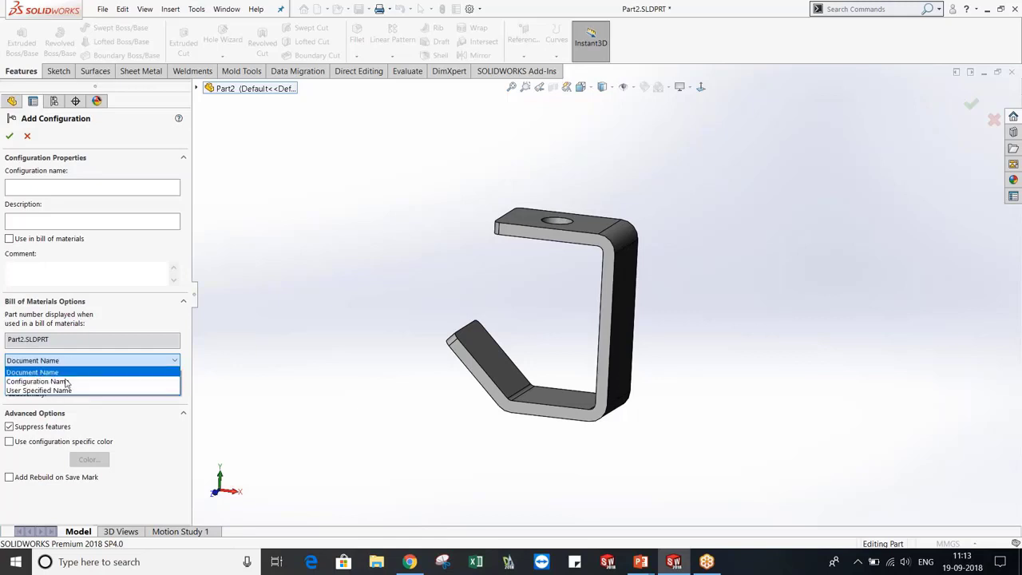
key(Down)
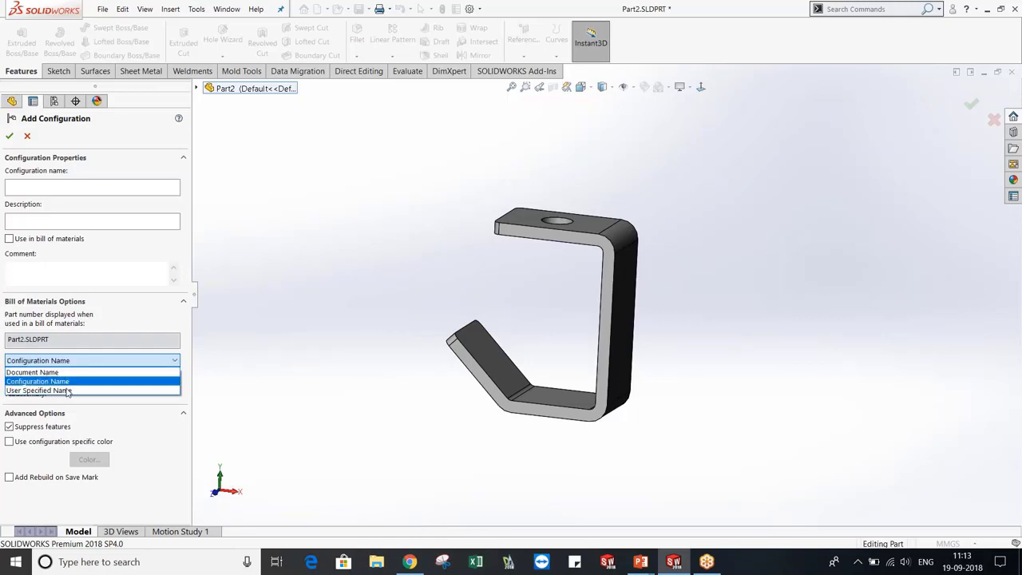
key(Down)
click(114, 469)
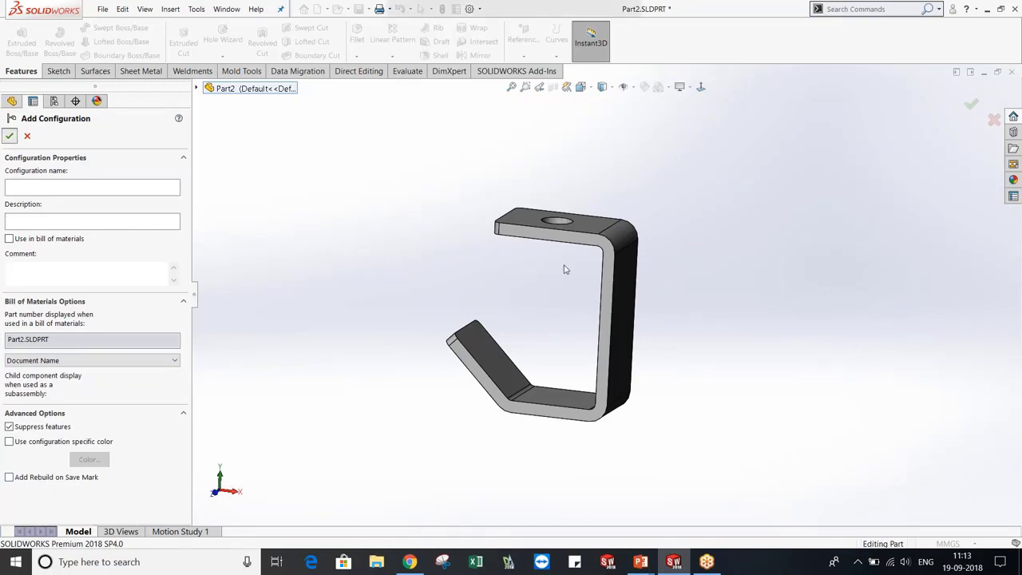
key(Return)
key(Escape)
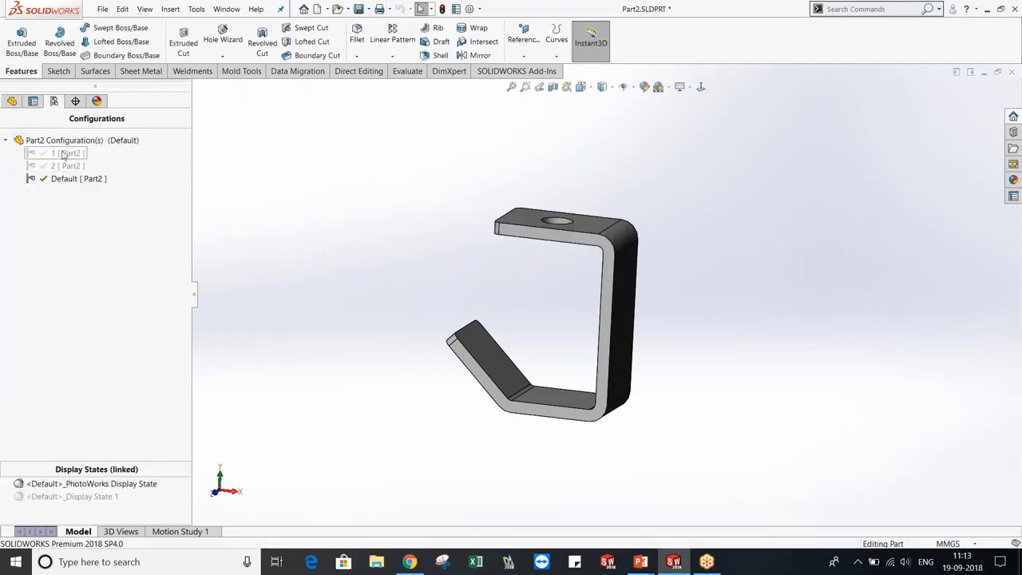
Activate configuration 1 of the bracket part and view its geometry from another angle
click(63, 156)
double_click(64, 154)
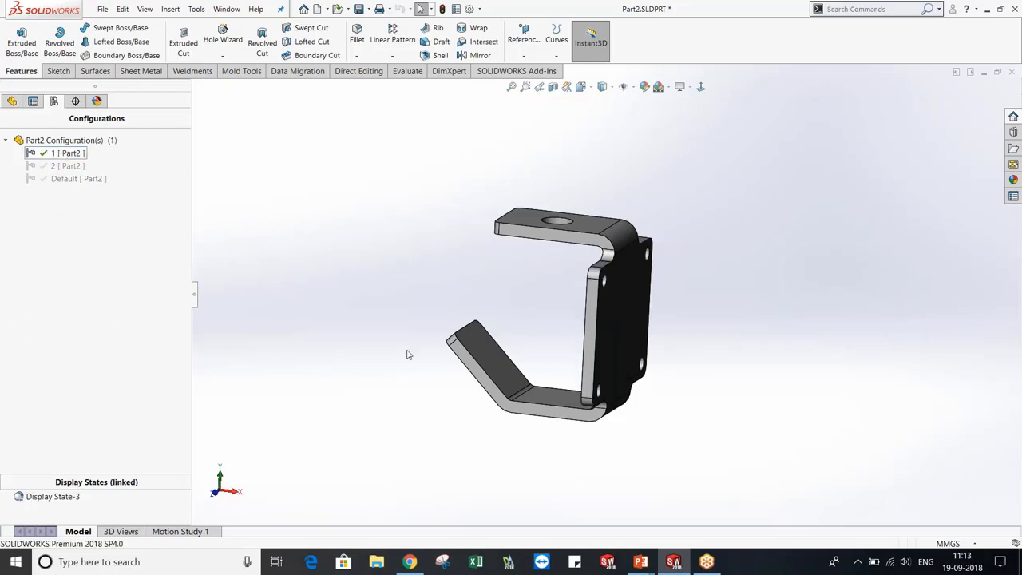
middle_drag(486, 318, 520, 302)
click(519, 302)
Activate configuration 2 of the bracket part and inspect its geometry from several angles
double_click(70, 166)
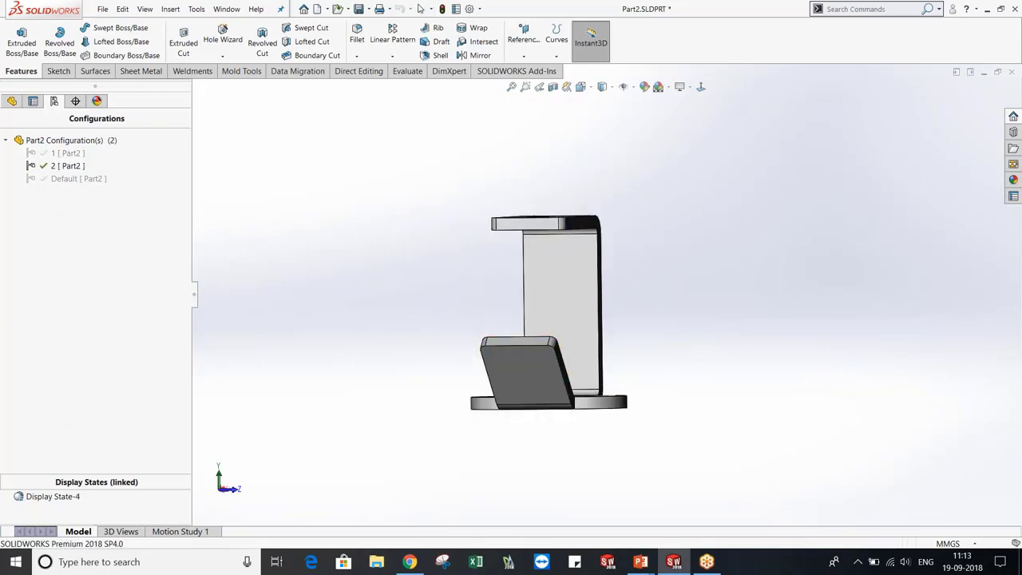
middle_drag(559, 295, 519, 351)
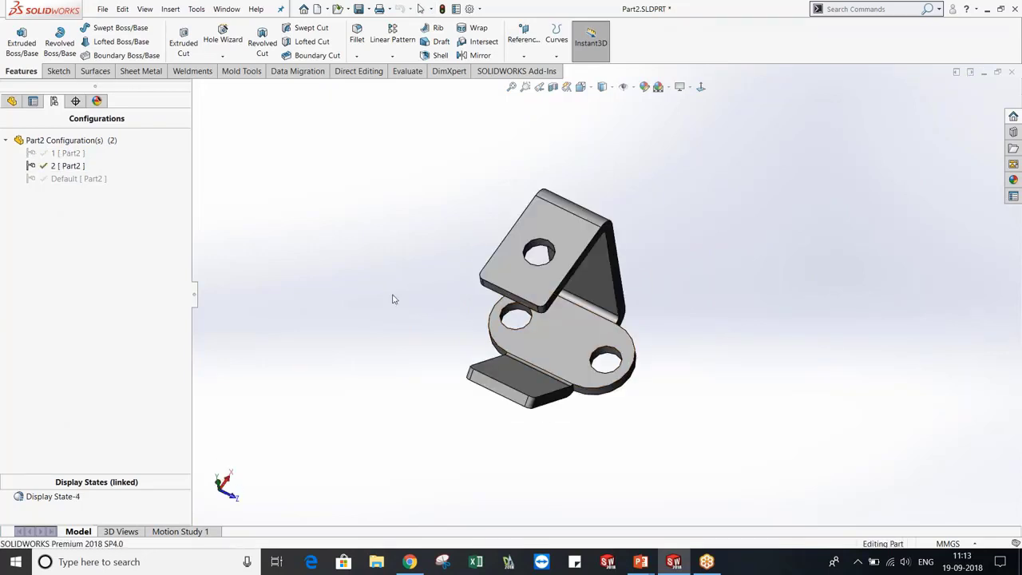
middle_drag(408, 186, 447, 309)
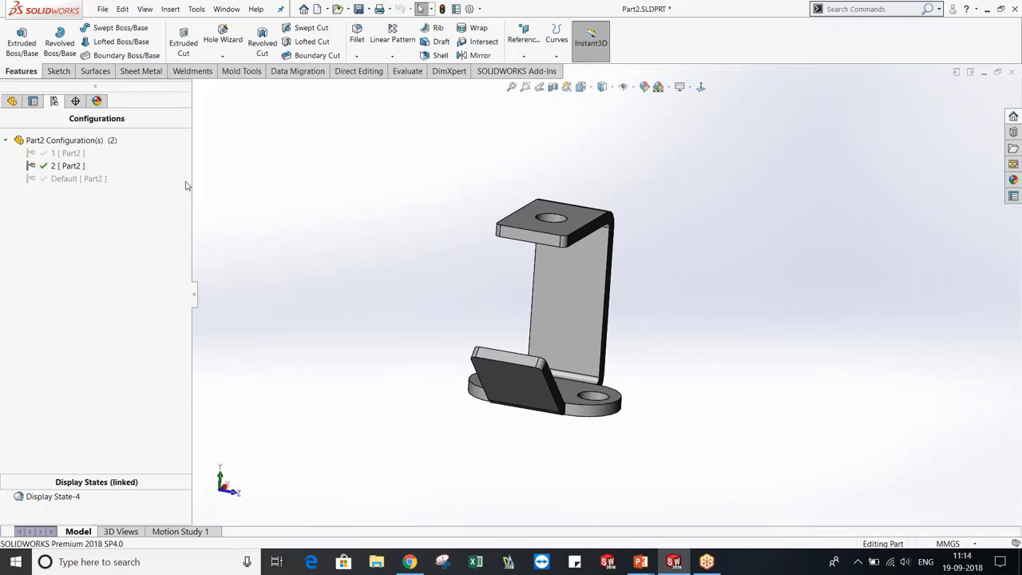
mouse_move(650, 302)
middle_down()
mouse_move(667, 304)
mouse_move(657, 298)
middle_up()
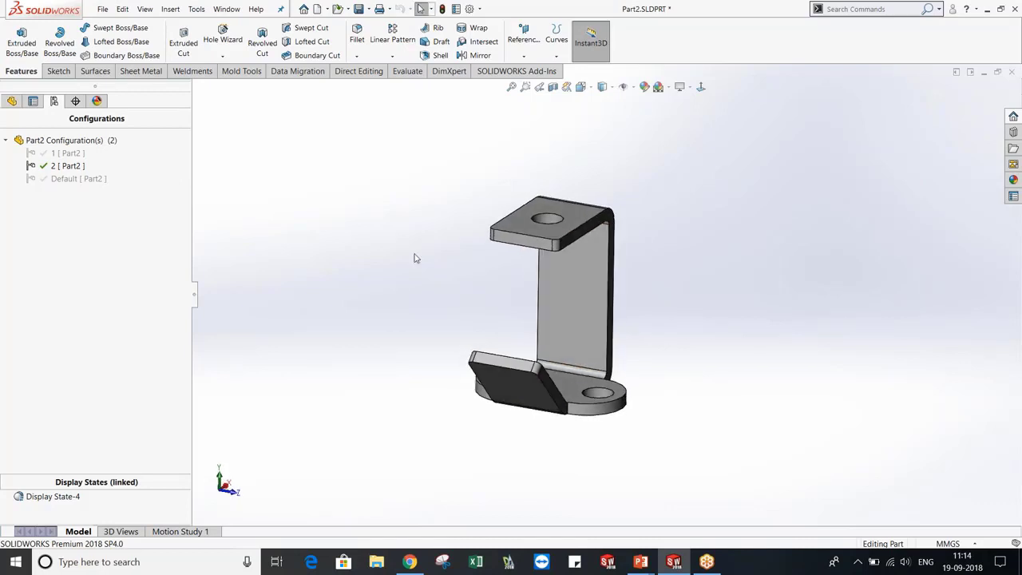
Switch to the PowerPoint slide show to view the Points of Discussion slide, and return to SOLIDWORKS
key(super+Tab)
click(469, 203)
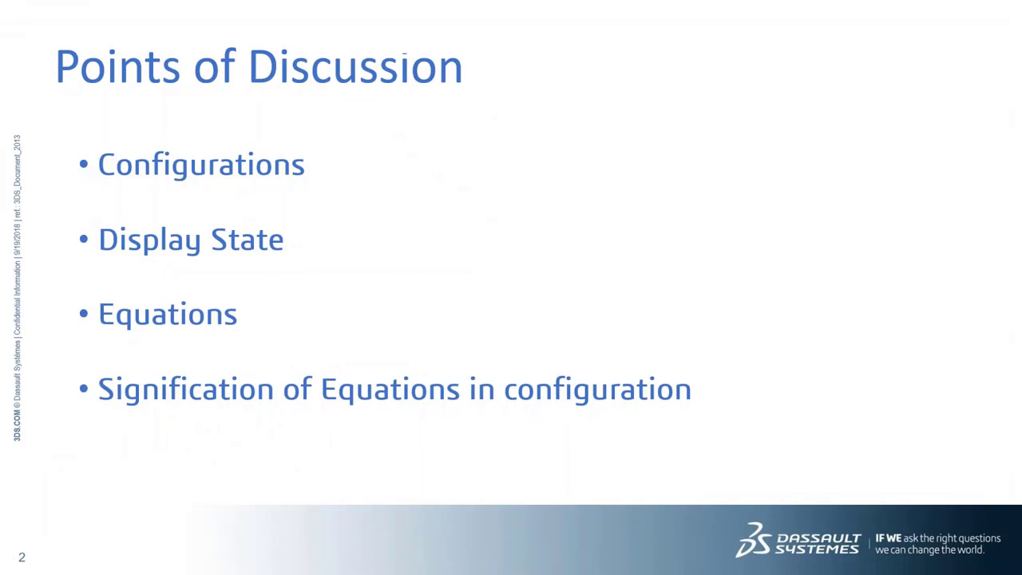
key(super+Tab)
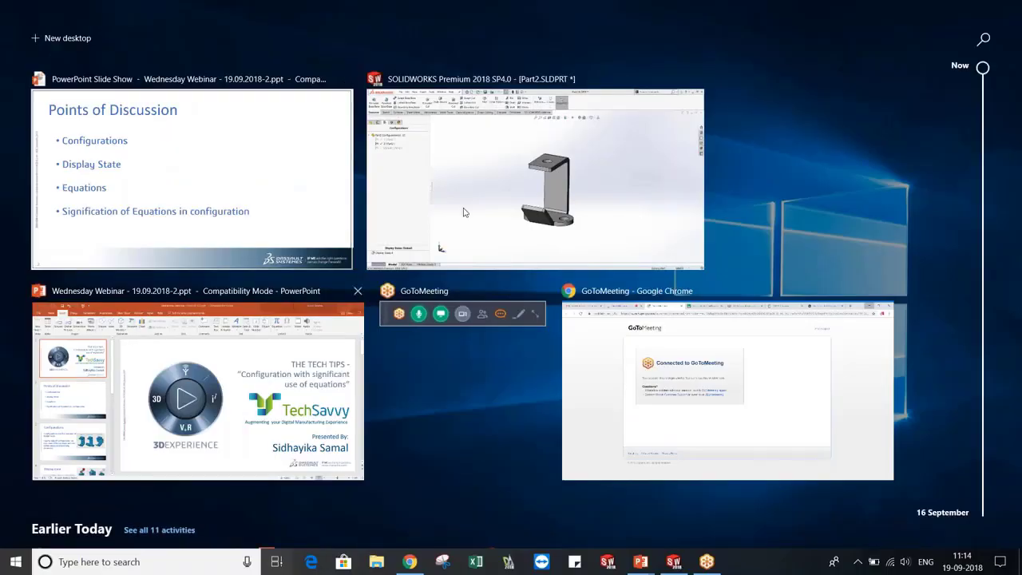
click(465, 212)
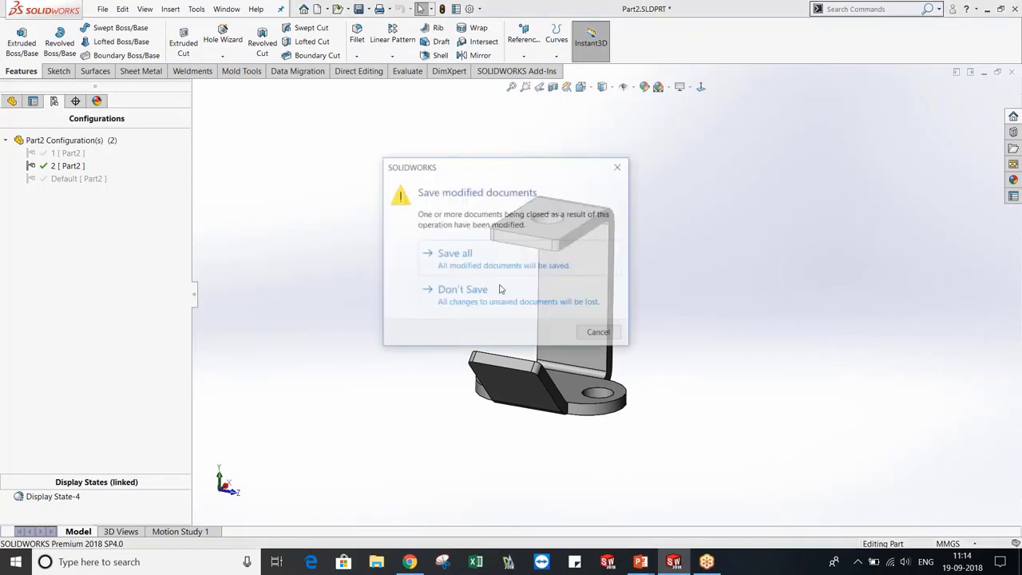
Save all changes while closing the bracket part, and open the recent assembly Assem1_EX.SLDASM, accepting the educational-version notice
click(484, 254)
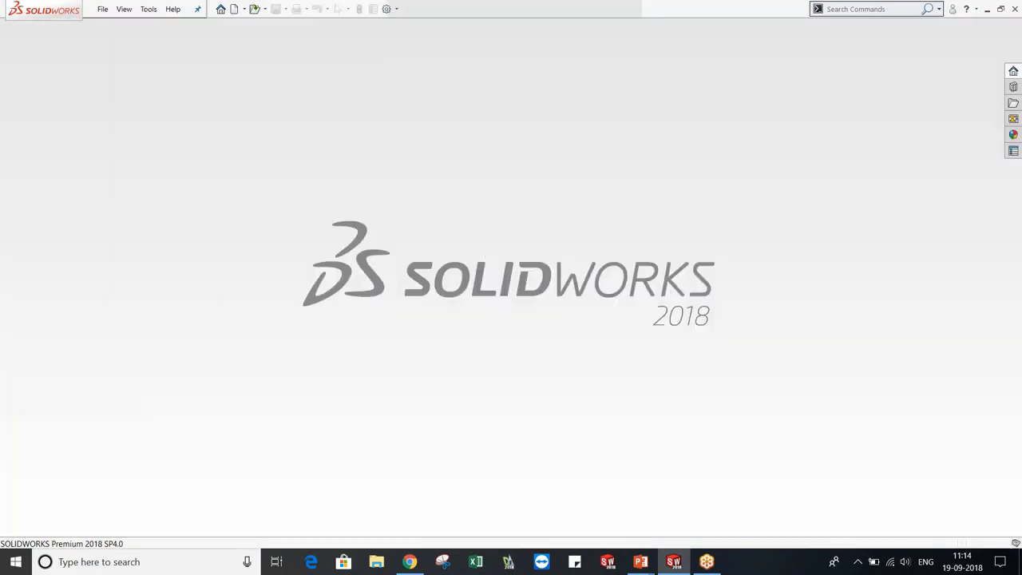
key(r)
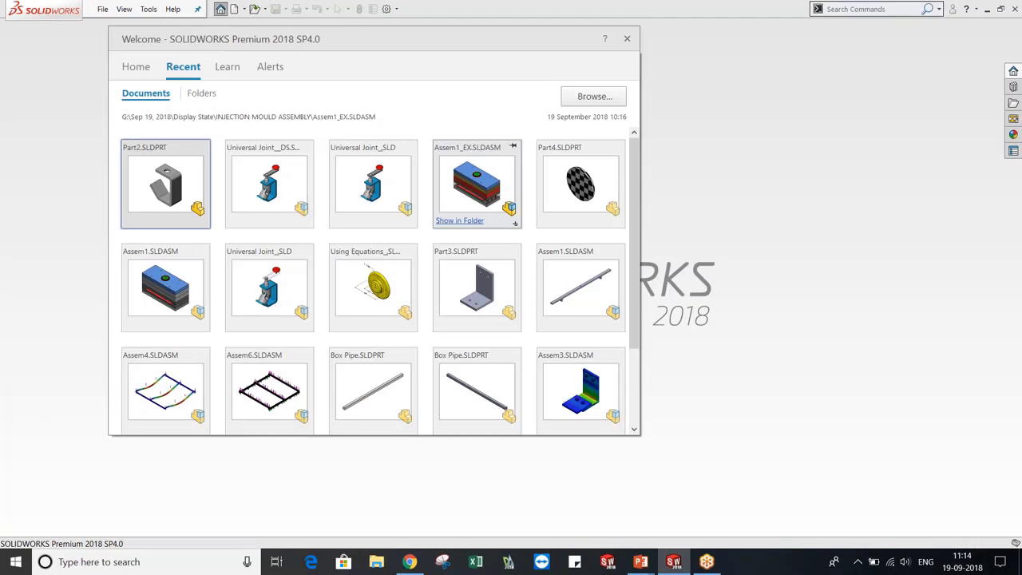
click(477, 184)
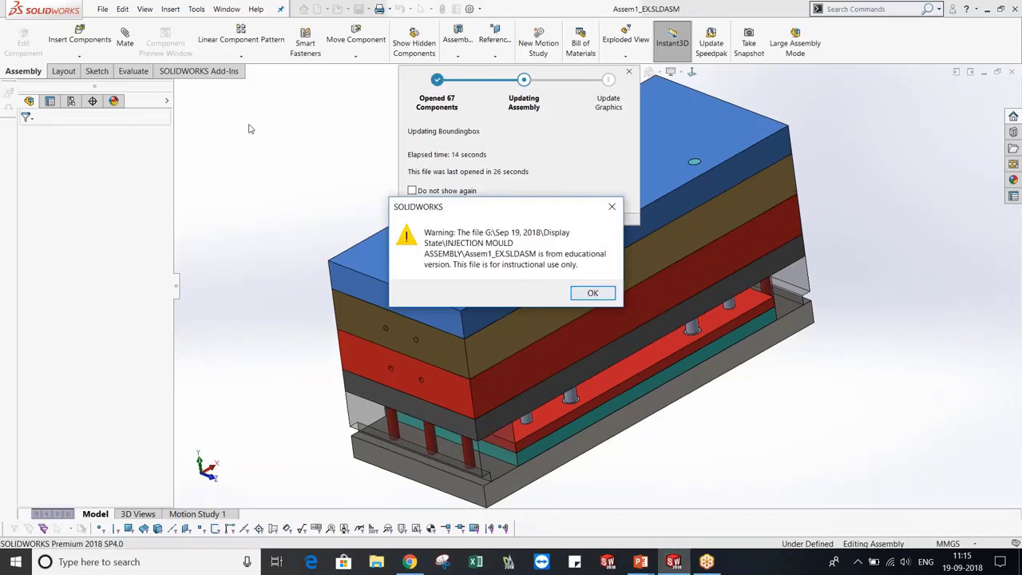
click(592, 293)
Show the mould assembly's configurations and display states, and check the commands available for the TOP PLATE REMOVAL state
scroll(719, 260, up, 3)
middle_drag(719, 261, 624, 253)
scroll(625, 253, down, 2)
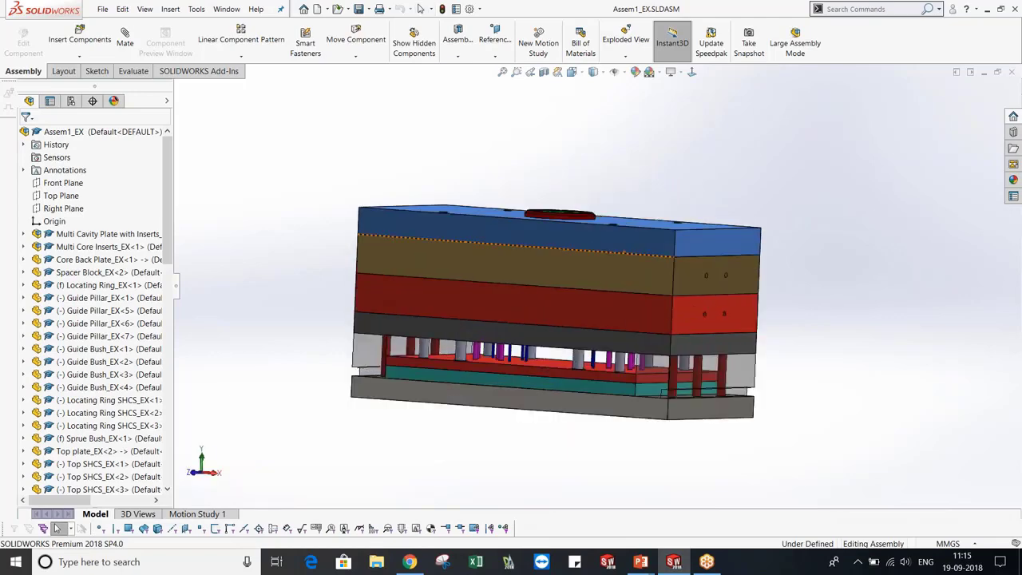
middle_drag(319, 263, 303, 278)
click(71, 101)
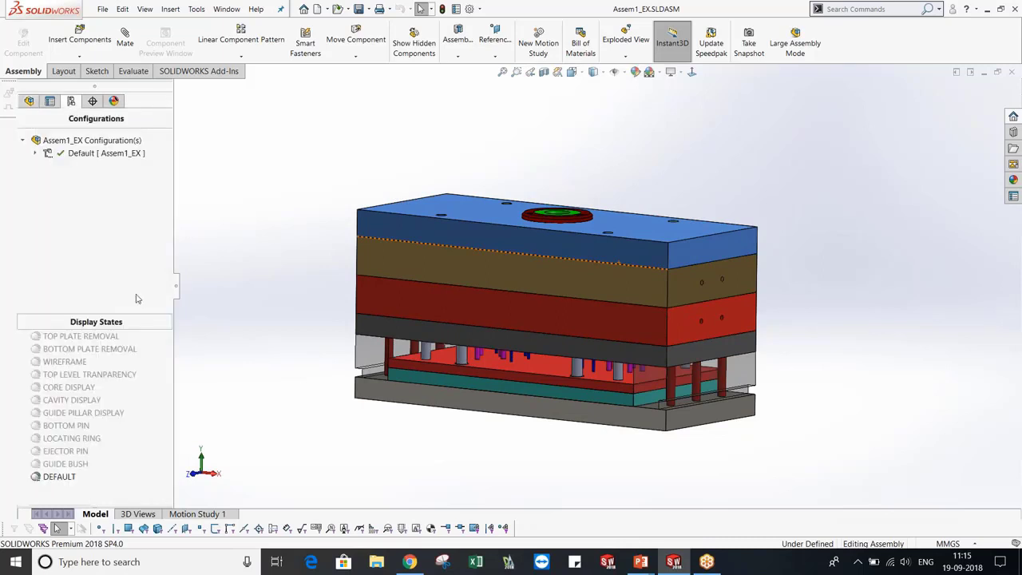
right_click(68, 341)
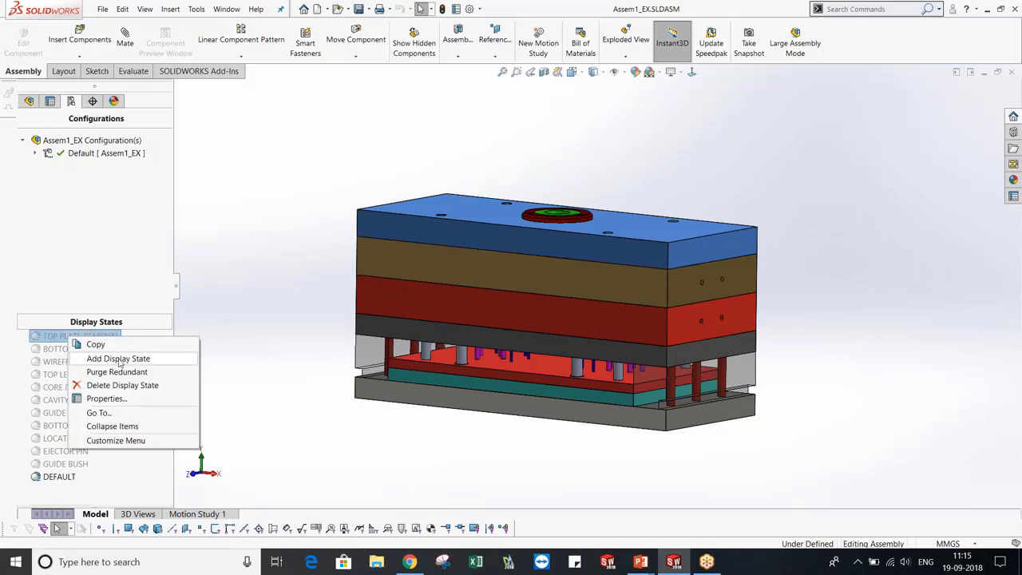
click(239, 339)
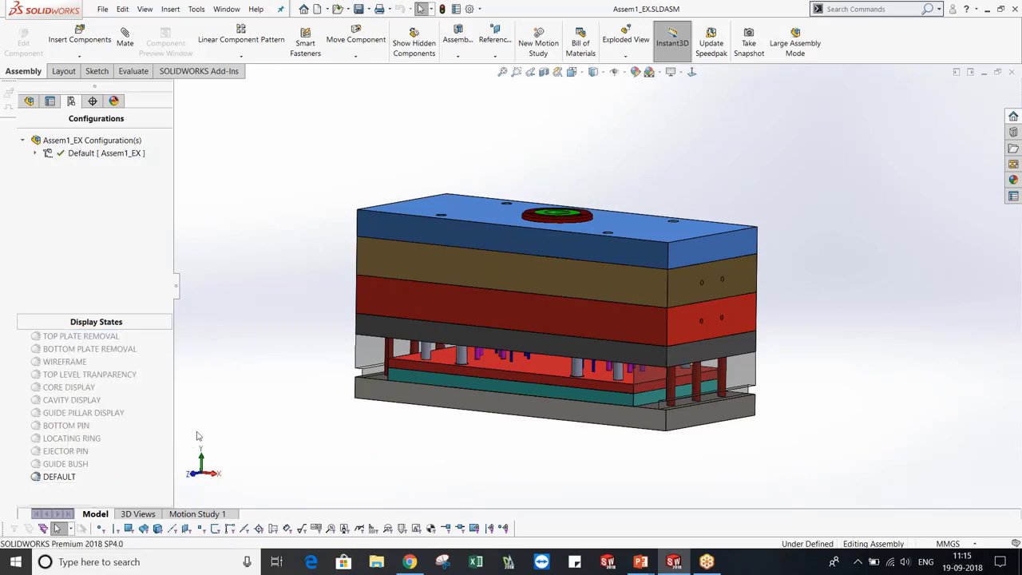
Activate the GUIDE BUSH display state and view the guide bushes from several angles
double_click(78, 465)
middle_drag(505, 280, 506, 344)
scroll(506, 343, down, 1)
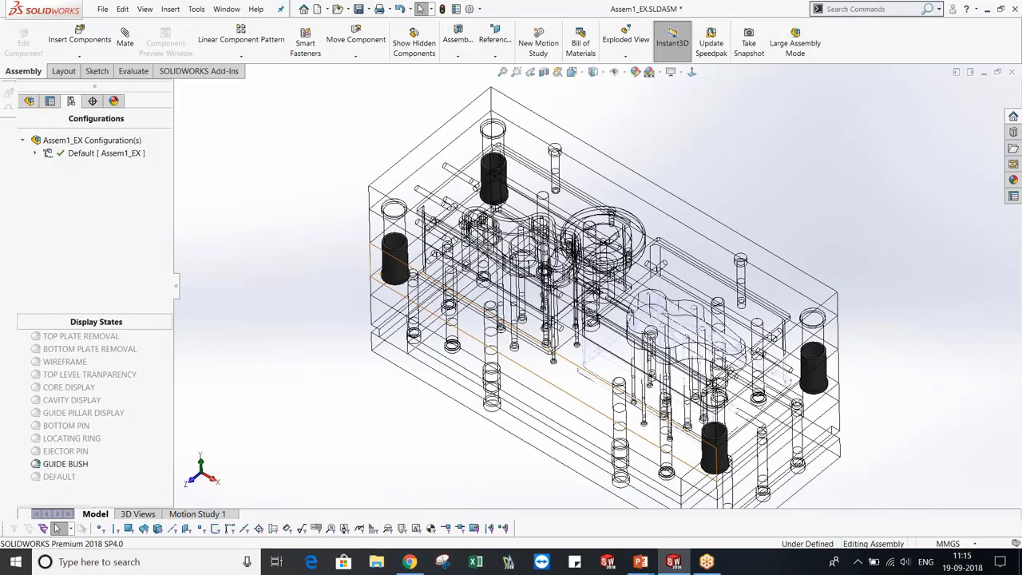
scroll(663, 290, up, 3)
middle_drag(606, 284, 654, 280)
scroll(706, 328, down, 1)
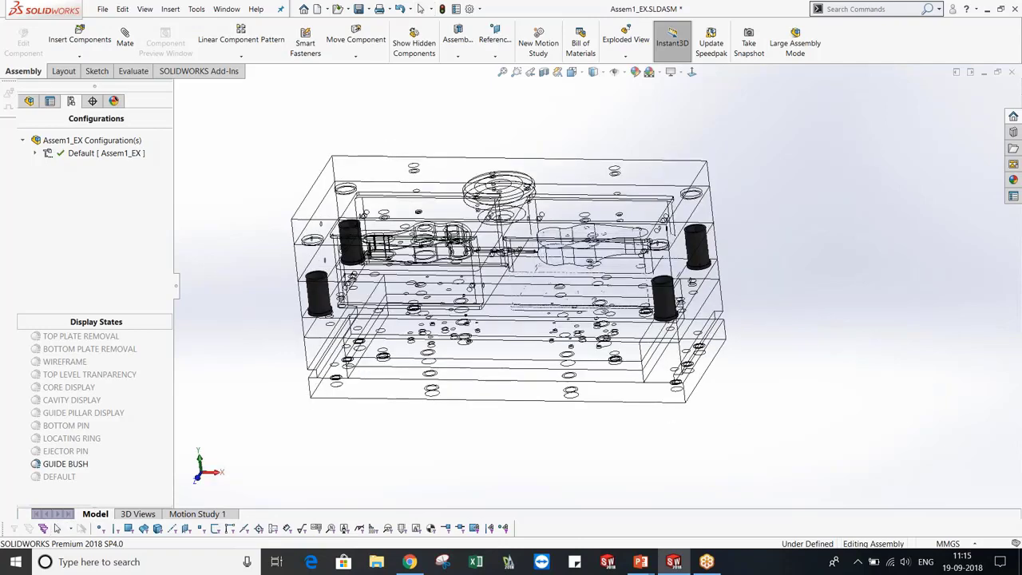
Activate the EJECTOR PIN display state and then the LOCATING RING display state, inspecting the locating ring area closely
double_click(75, 452)
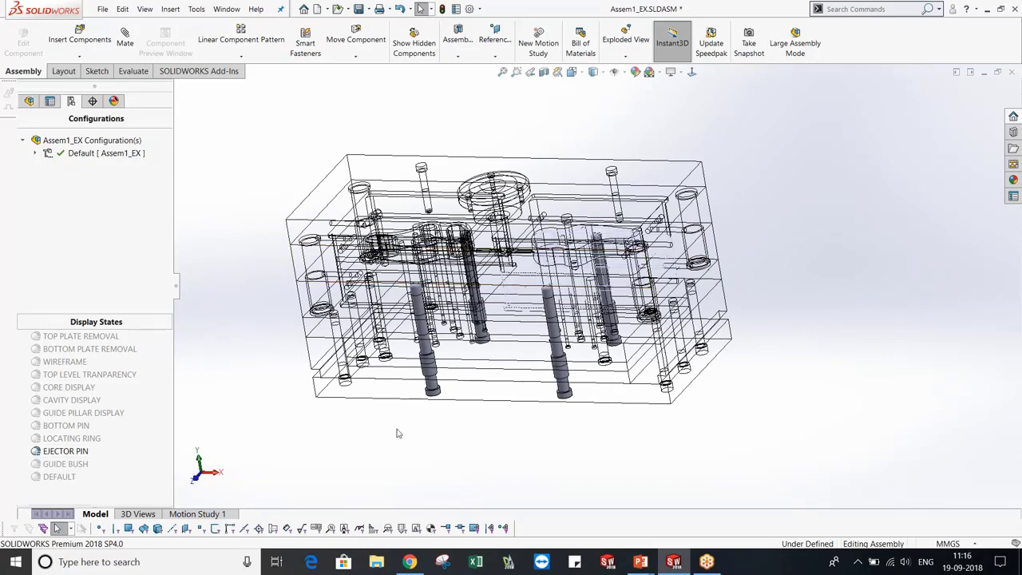
double_click(84, 439)
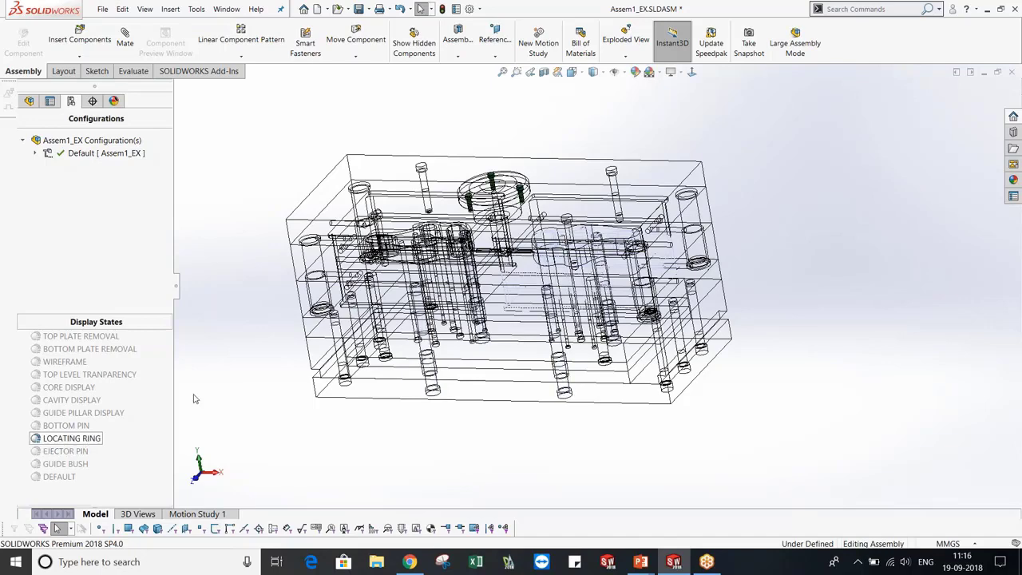
scroll(480, 151, down, 2)
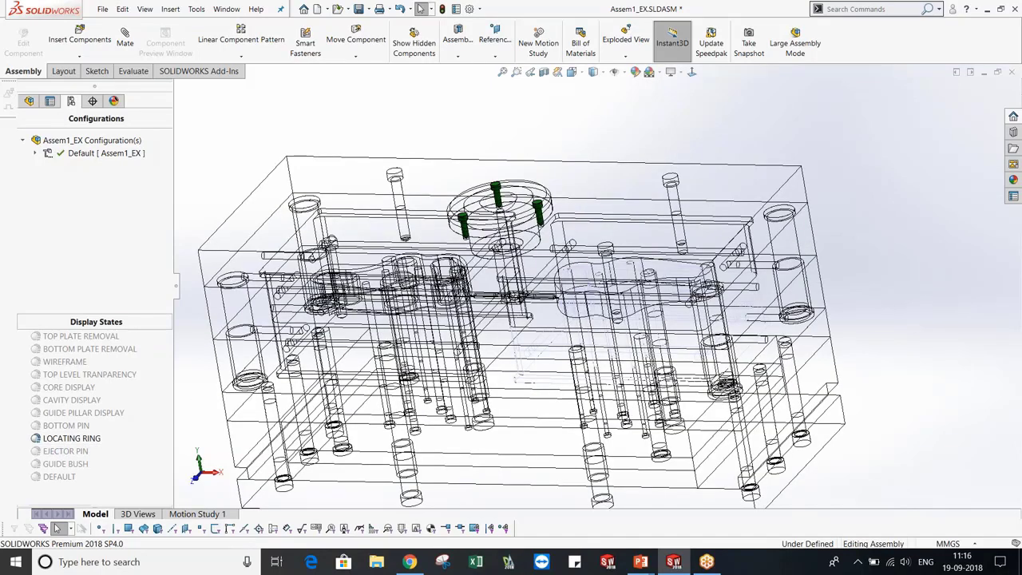
scroll(484, 148, down, 1)
scroll(591, 275, up, 2)
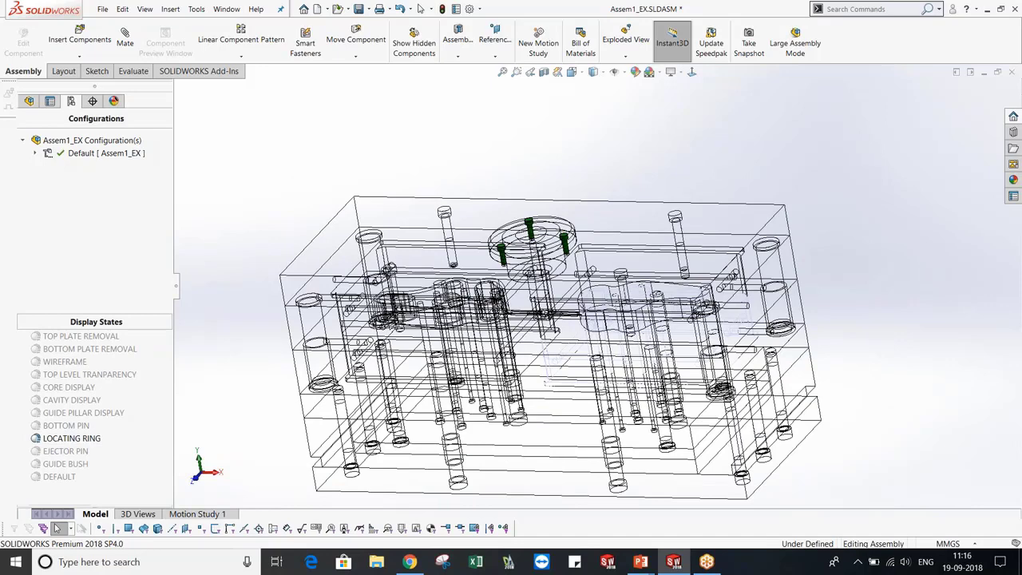
middle_drag(686, 120, 654, 111)
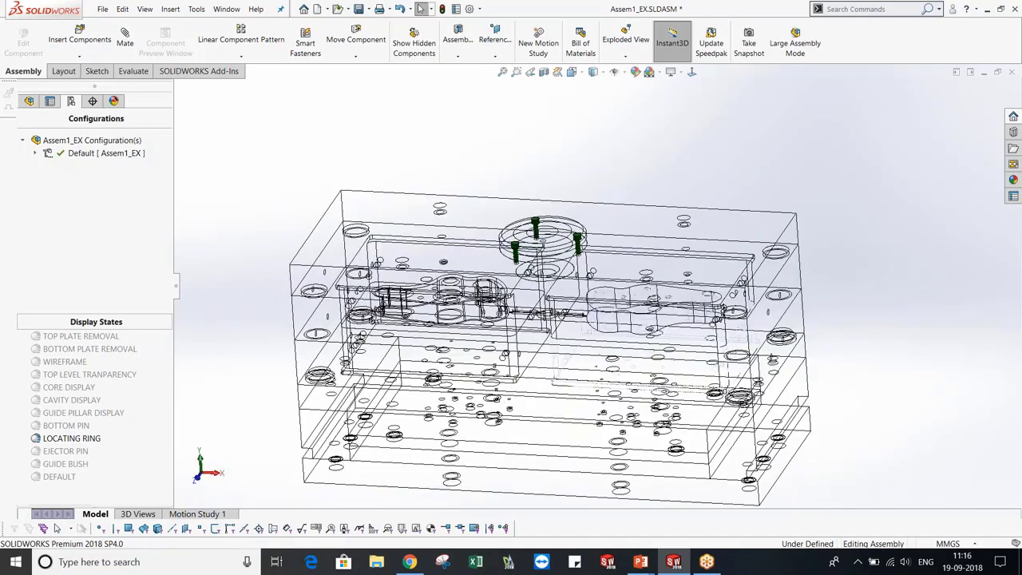
Activate the BOTTOM PIN display state with the whole assembly in view, followed by the GUIDE PILLAR DISPLAY state
double_click(66, 425)
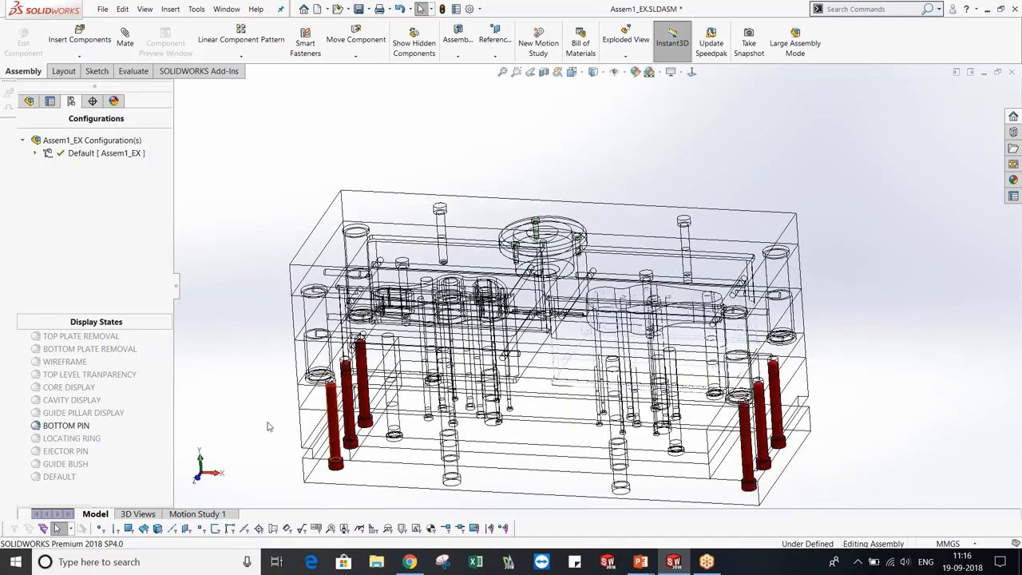
key(f)
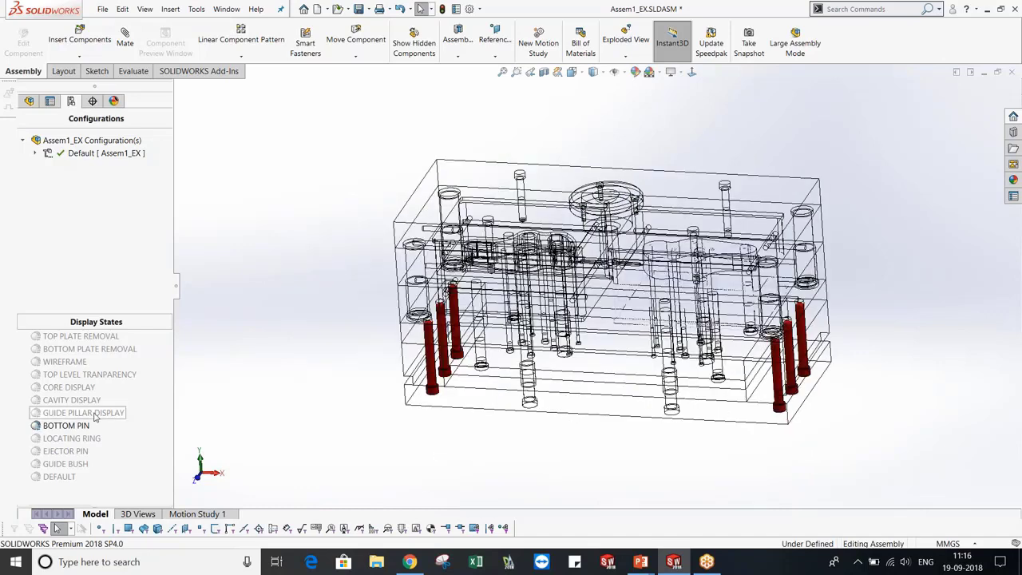
click(94, 412)
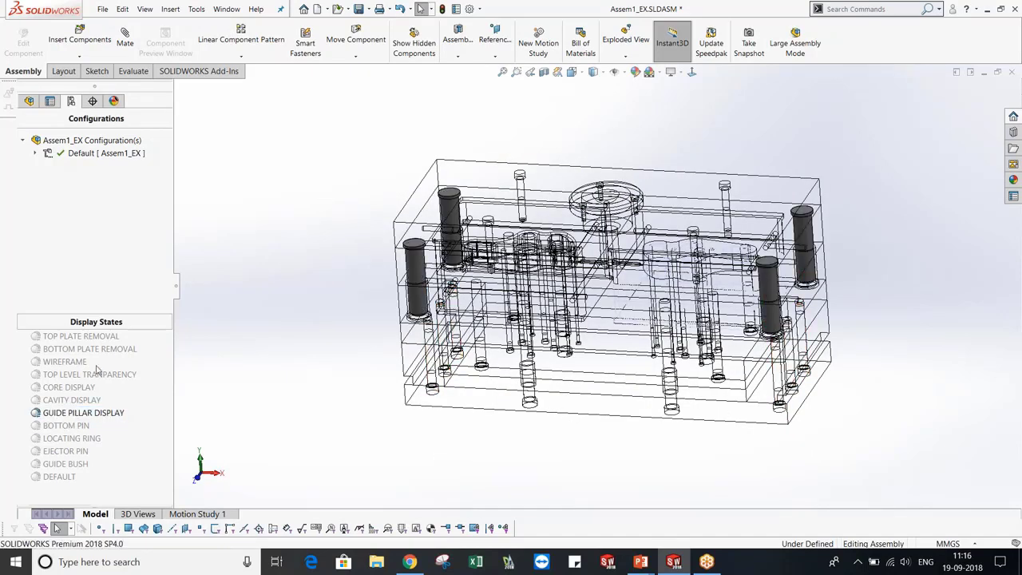
Activate the CAVITY DISPLAY state and view the cavity side of the mould from underneath
click(87, 401)
double_click(87, 401)
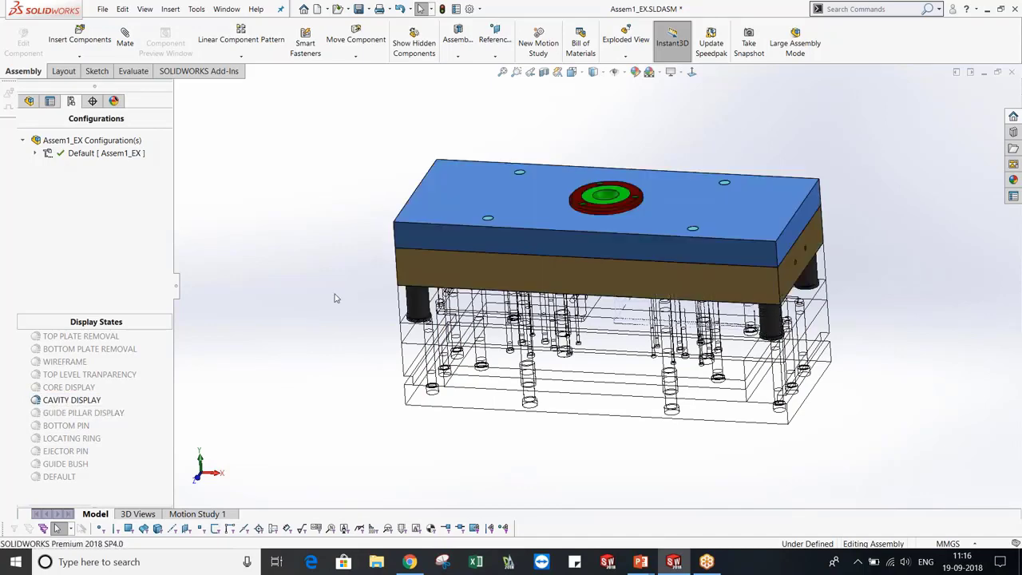
middle_drag(336, 298, 345, 136)
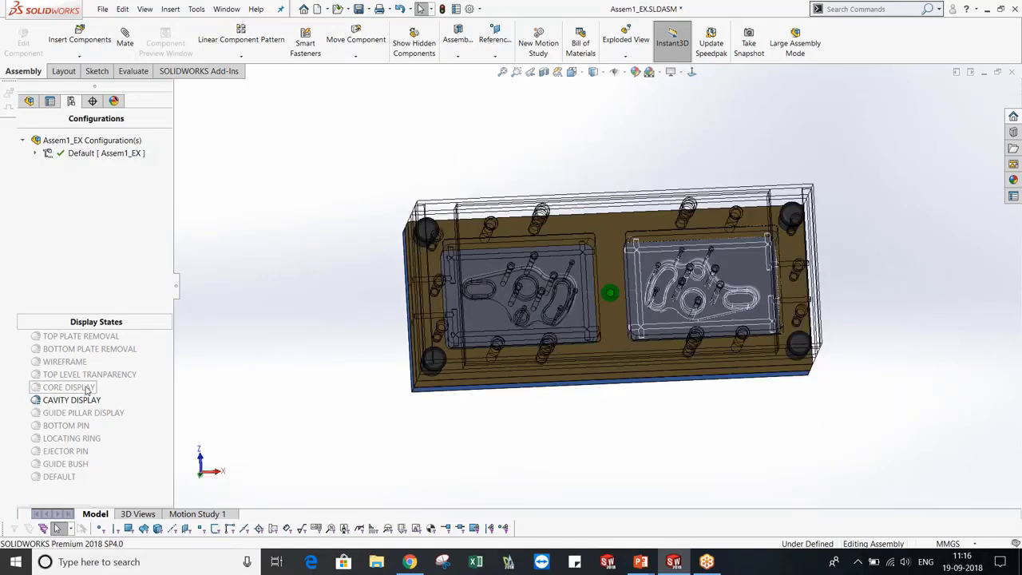
Activate the CORE DISPLAY state and view the core side of the mould from below
click(86, 389)
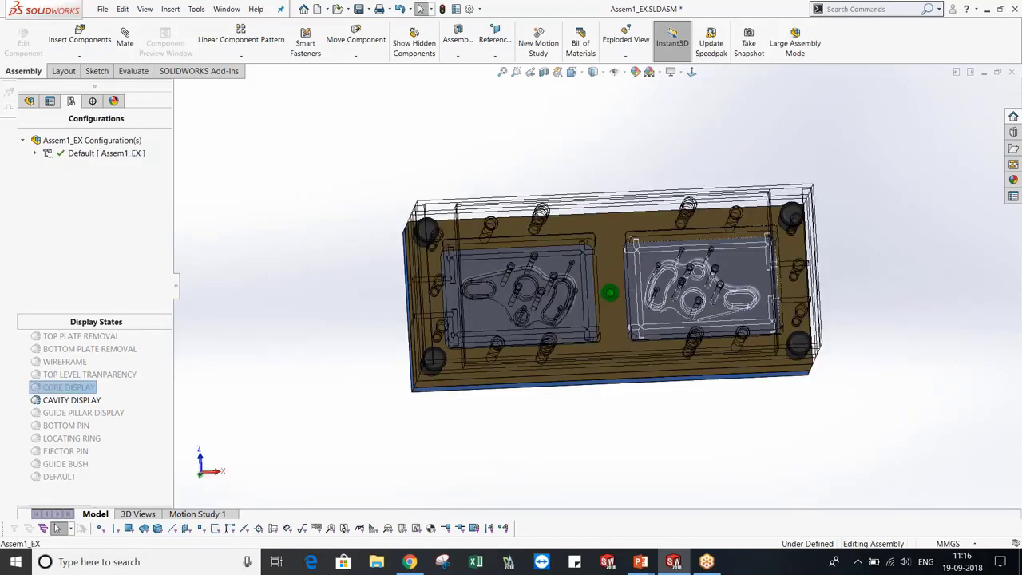
double_click(86, 389)
middle_drag(339, 351, 338, 319)
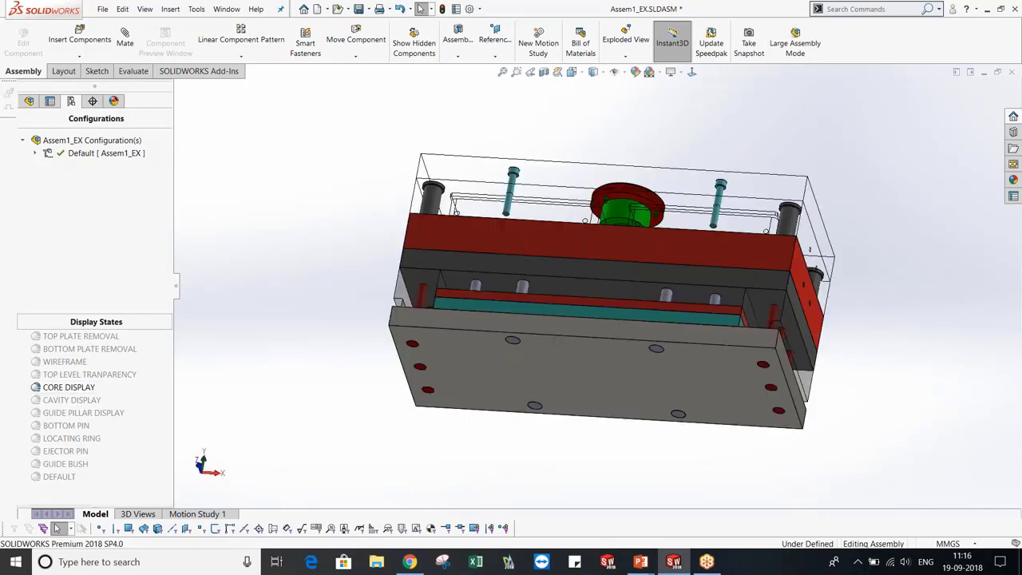
Activate the TOP LEVEL TRANPARENCY display state to inspect the mould's internal components, followed by the WIREFRAME display state
middle_drag(559, 159, 559, 223)
scroll(559, 224, down, 2)
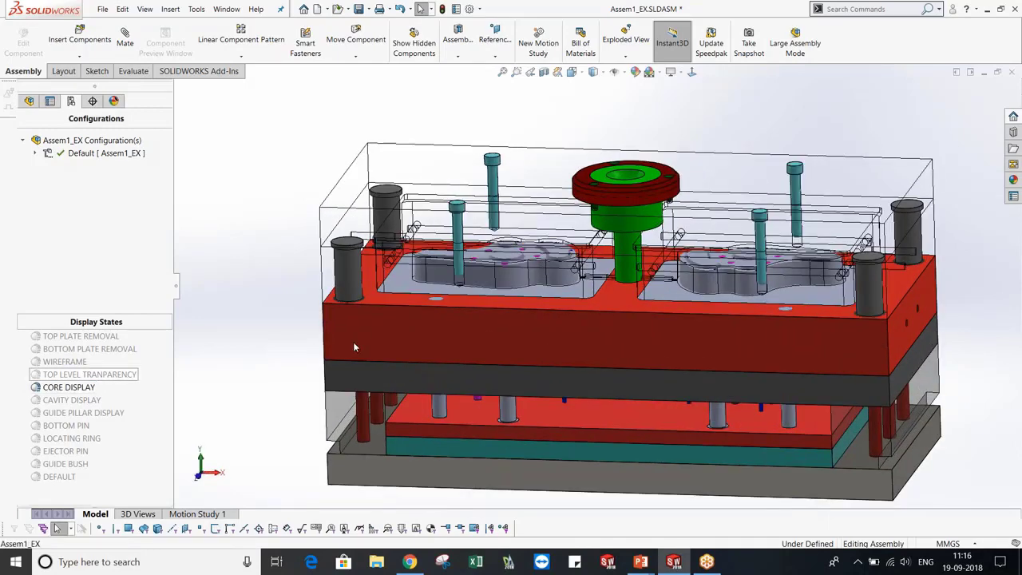
scroll(840, 394, up, 3)
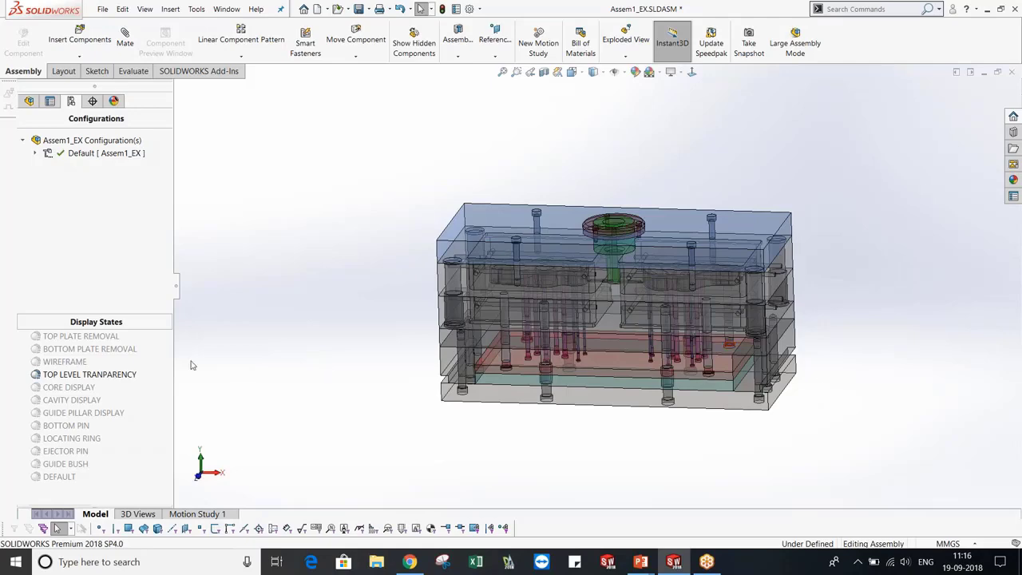
scroll(626, 331, up, 1)
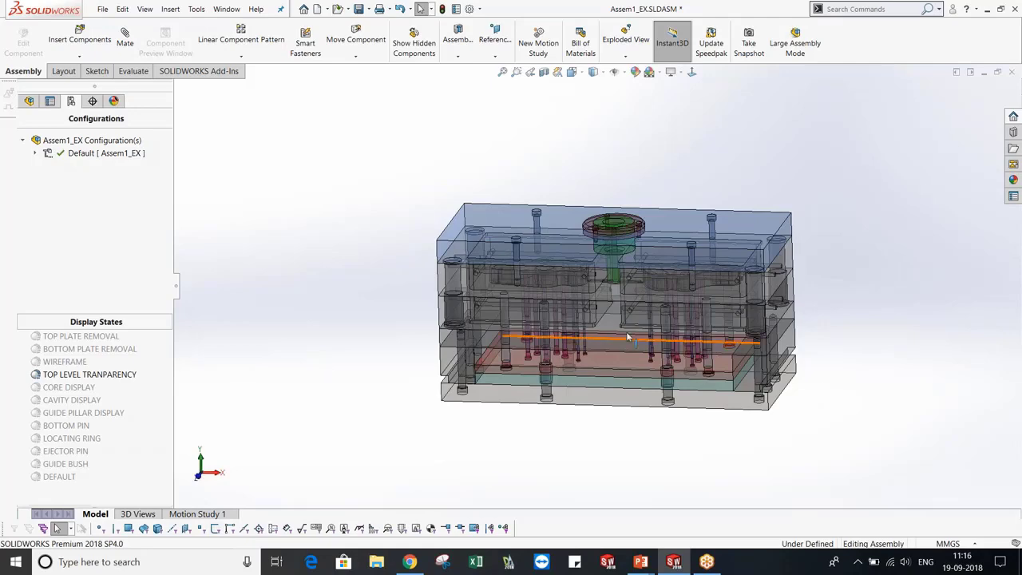
scroll(626, 331, up, 2)
scroll(626, 331, up, 2)
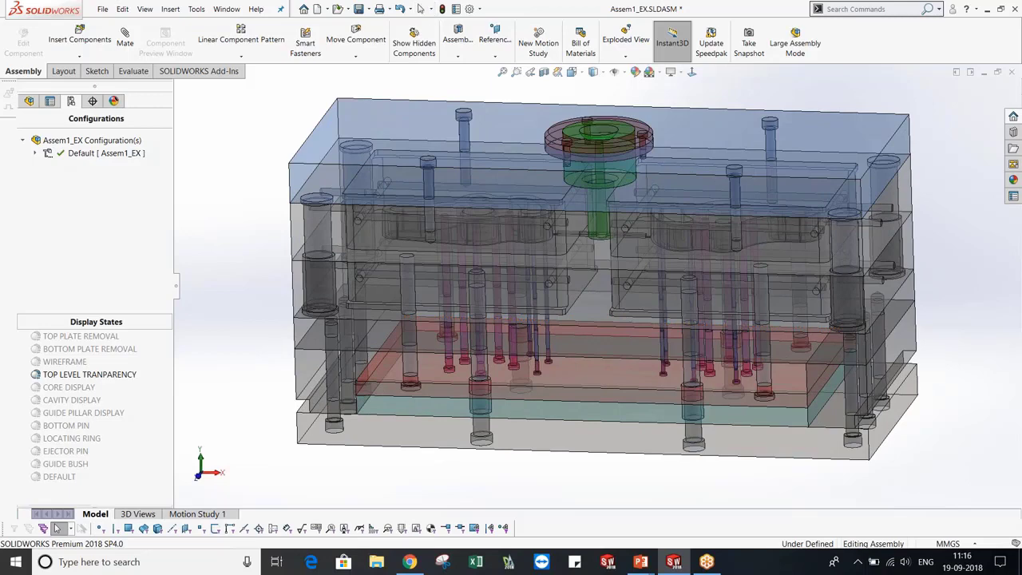
middle_drag(603, 303, 571, 283)
key(Left)
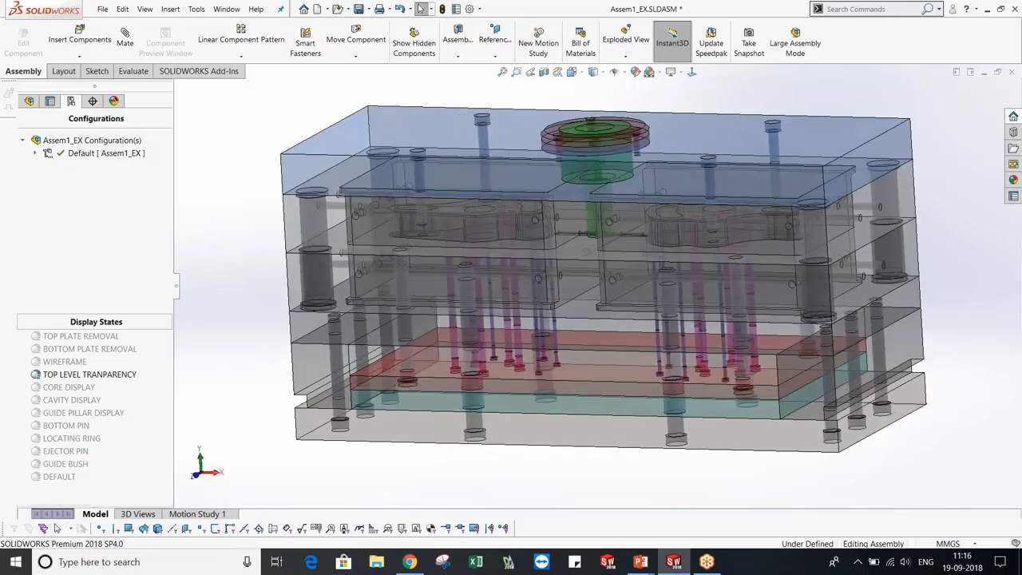
double_click(64, 361)
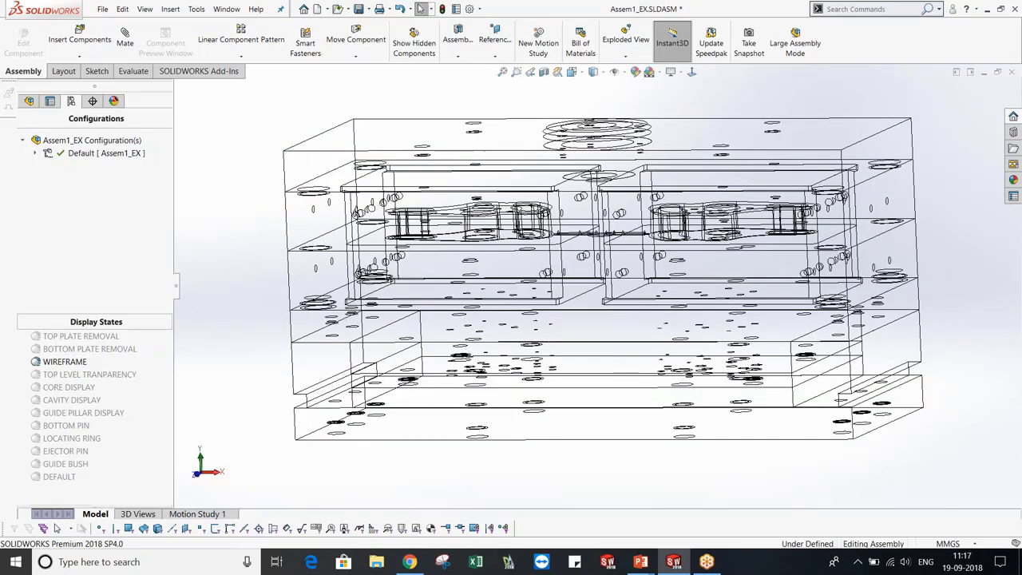
scroll(597, 287, up, 2)
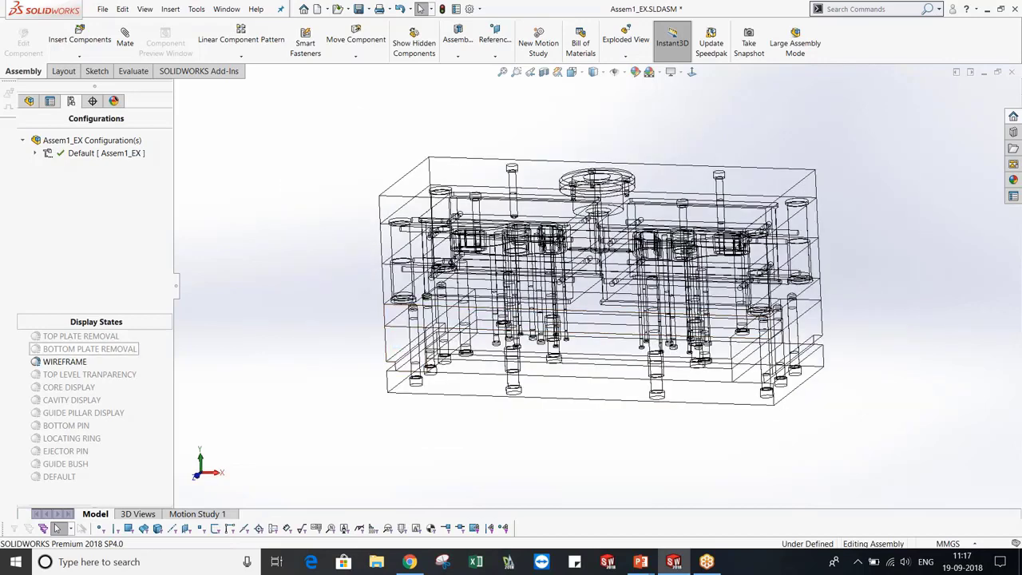
Activate the BOTTOM PLATE REMOVAL display state and view the mould from its corner, followed by the TOP PLATE REMOVAL display state
double_click(90, 349)
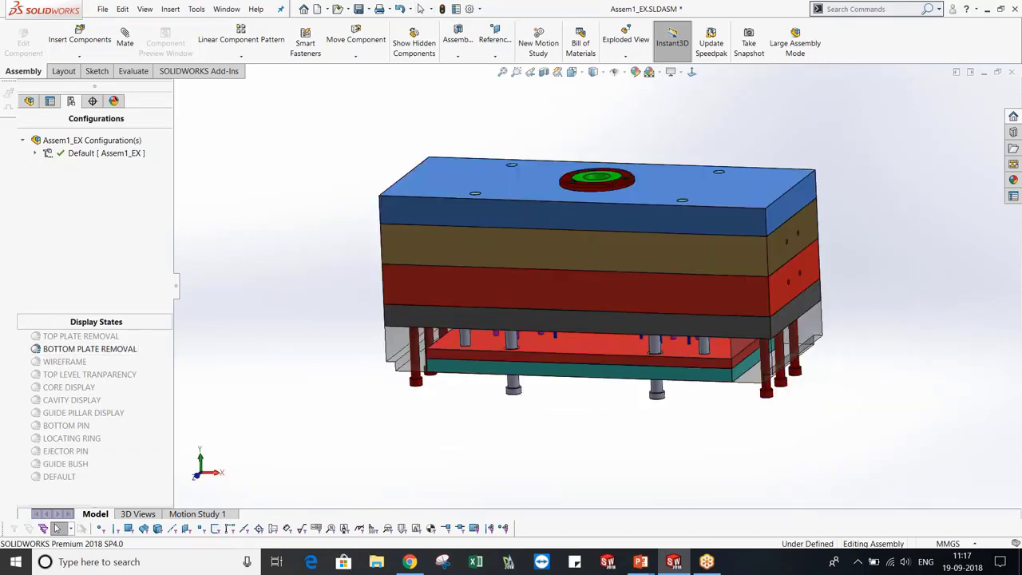
middle_drag(575, 424, 623, 427)
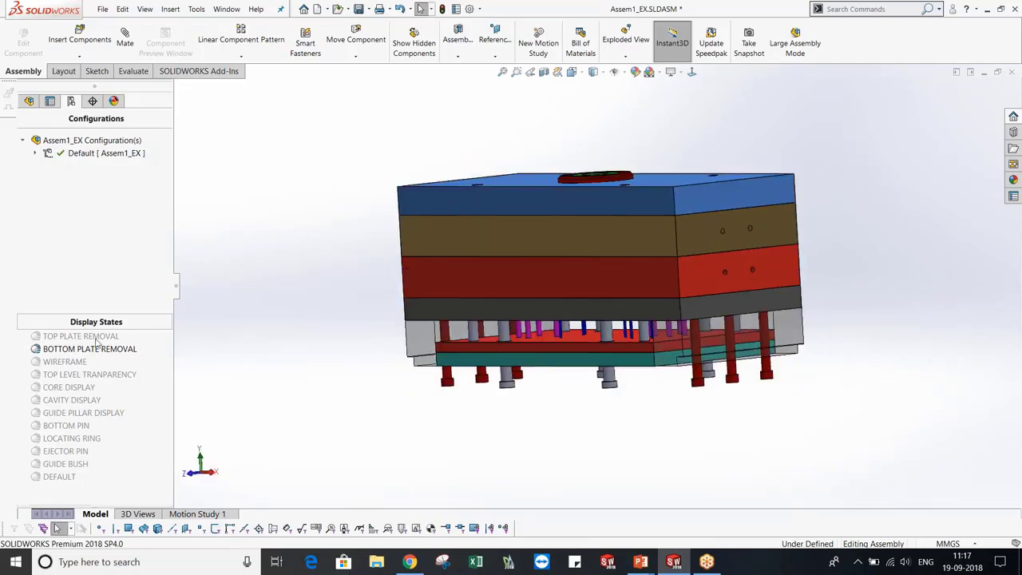
double_click(80, 336)
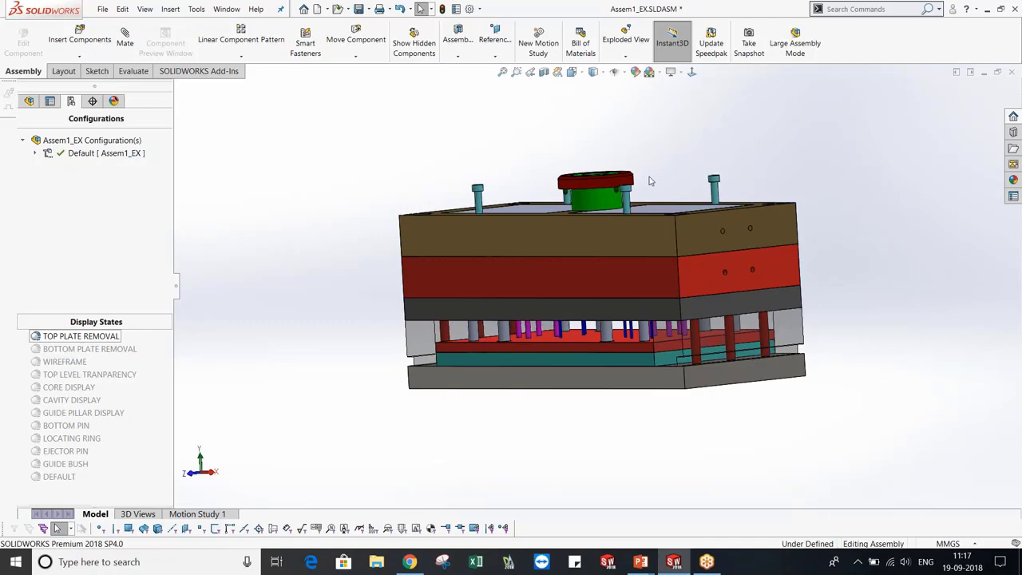
middle_drag(895, 206, 896, 233)
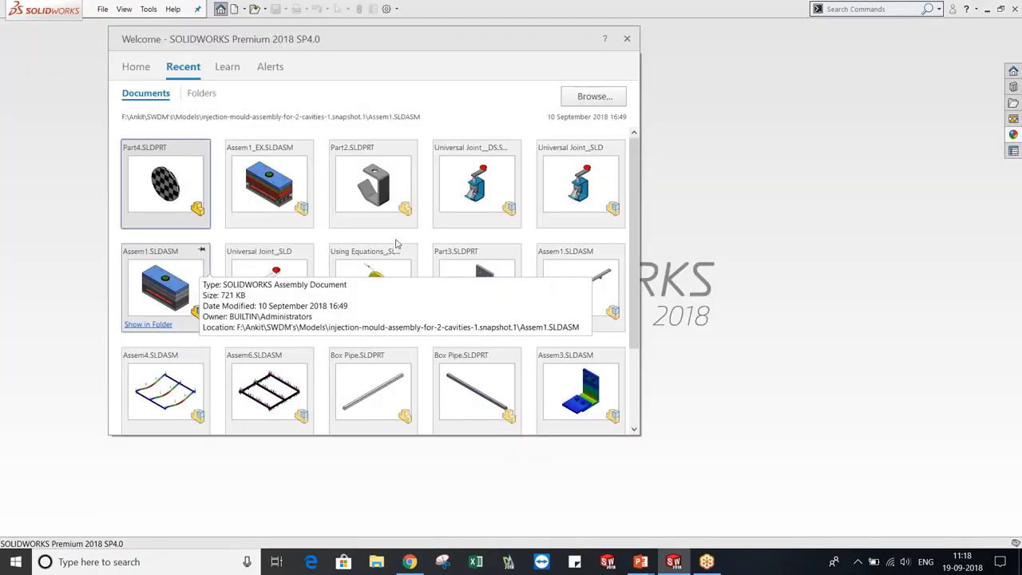
Open the recent assembly Assem1.SLDASM and remove the transparency from all components from the Multi Cavity Plate through the last Small Ejector Pin
click(166, 284)
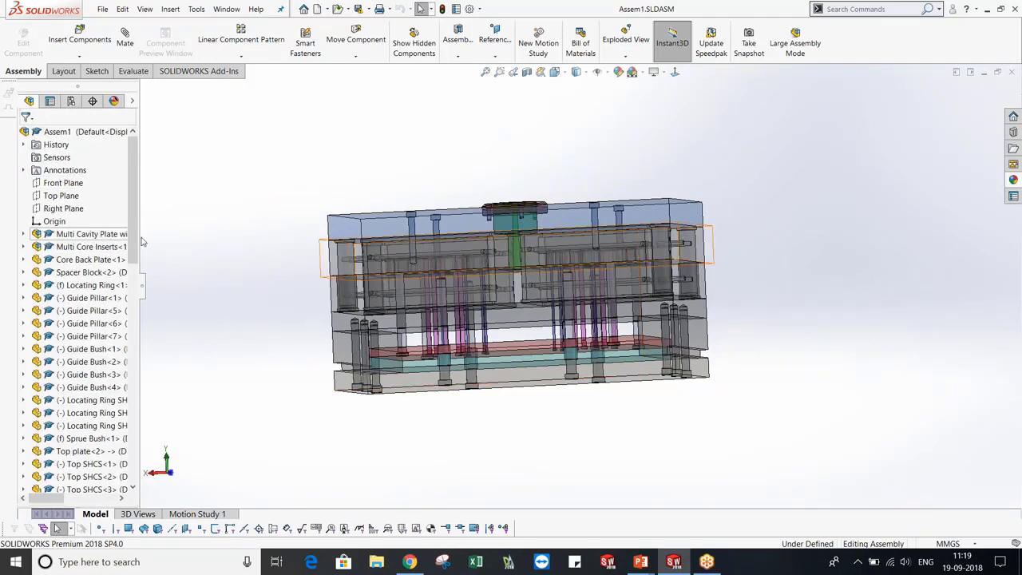
click(141, 237)
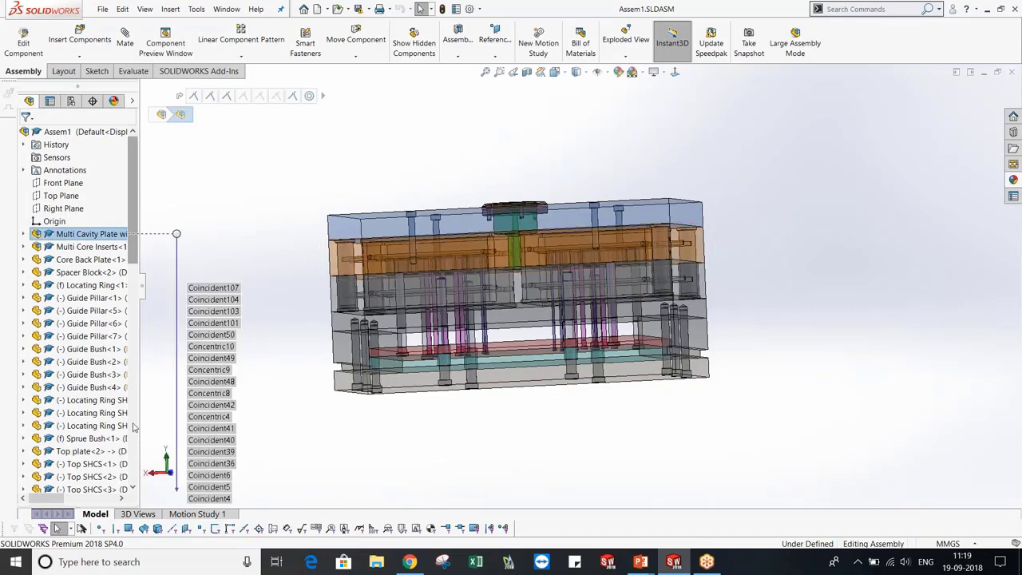
scroll(128, 423, down, 10)
scroll(119, 417, down, 3)
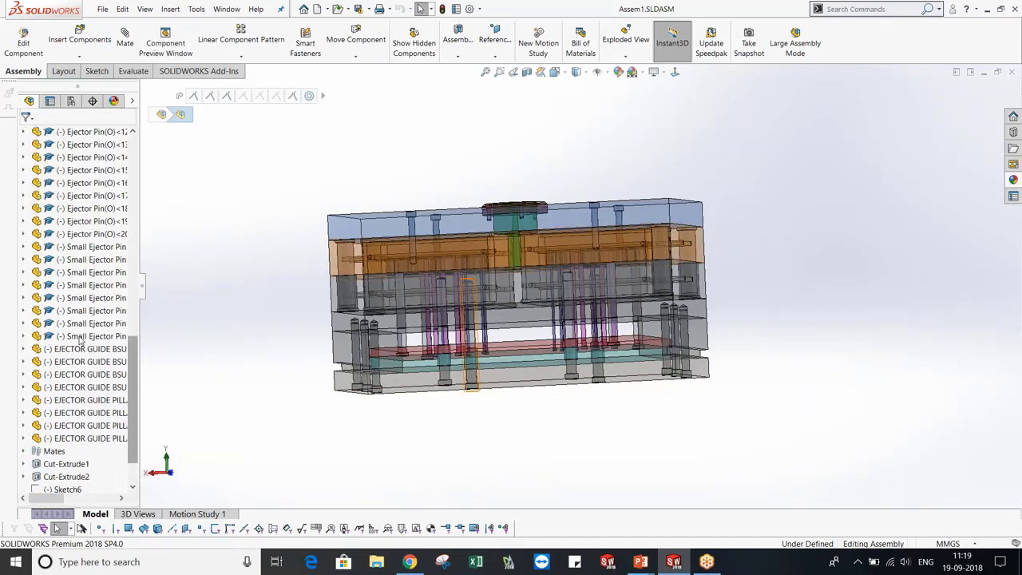
click(80, 338)
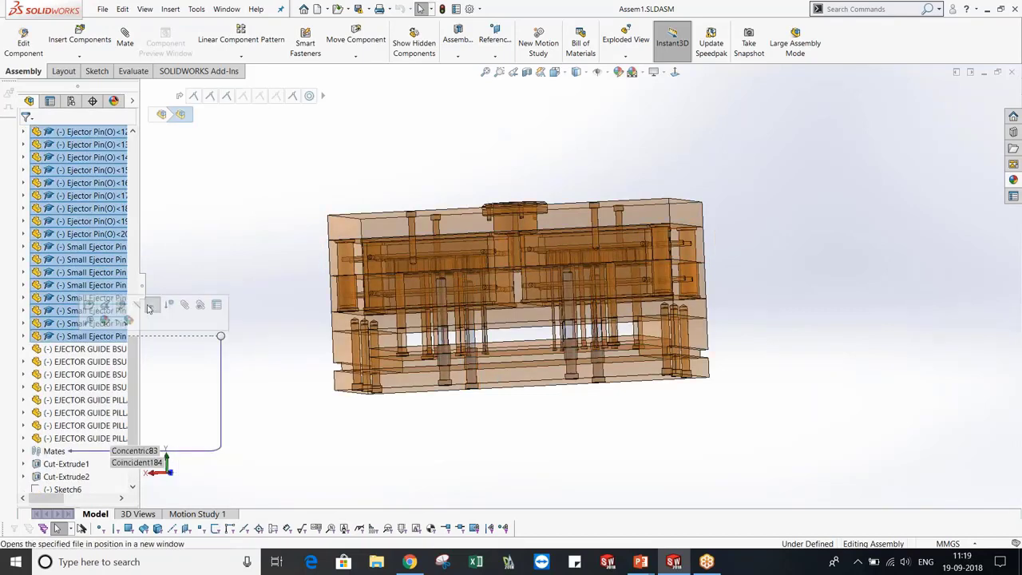
click(152, 305)
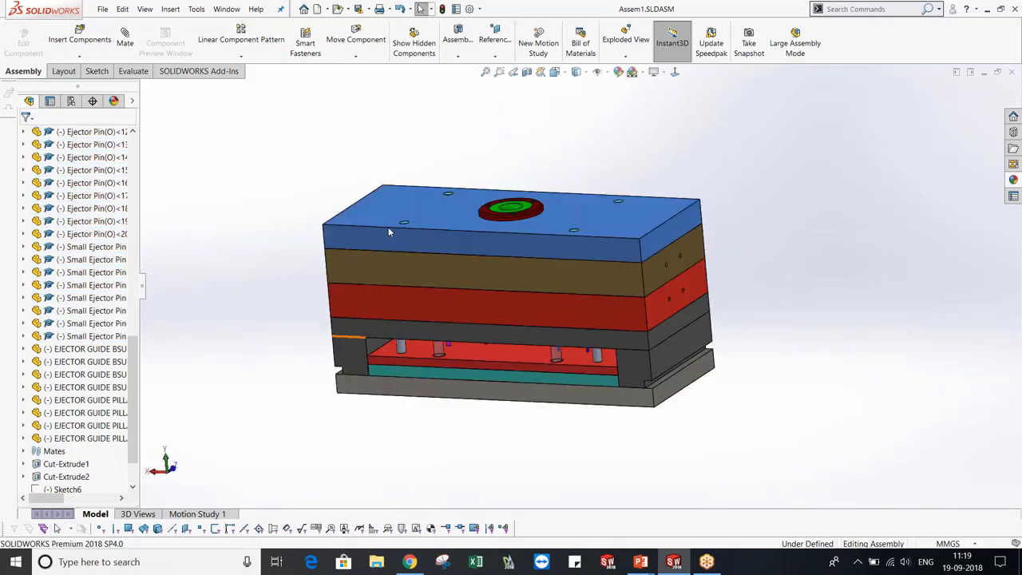
Add a second display state to the Assem1 assembly's Default configuration
click(71, 102)
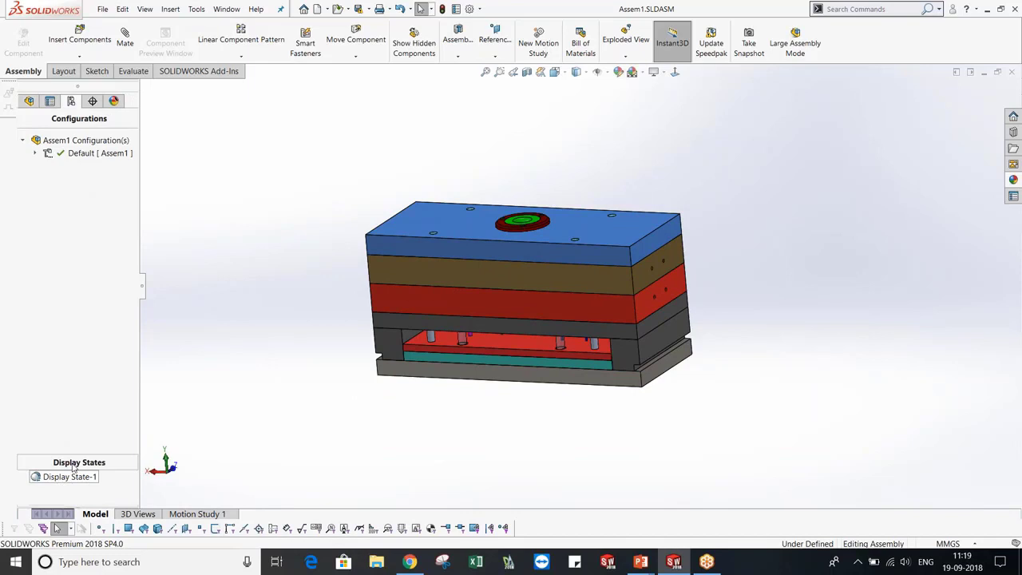
right_click(65, 476)
click(101, 405)
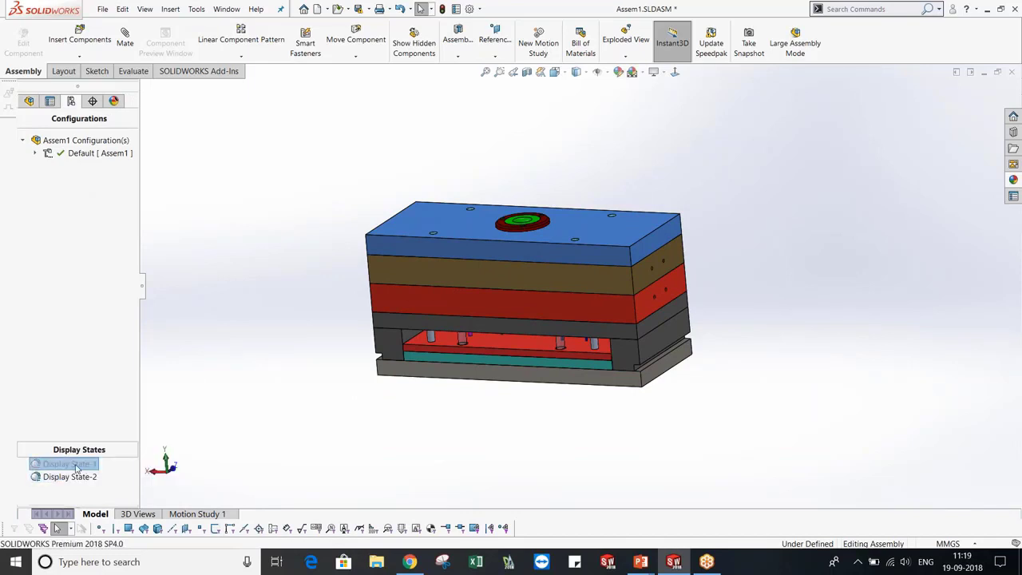
Rename Display State-1 as "top level transperency"
click(76, 467)
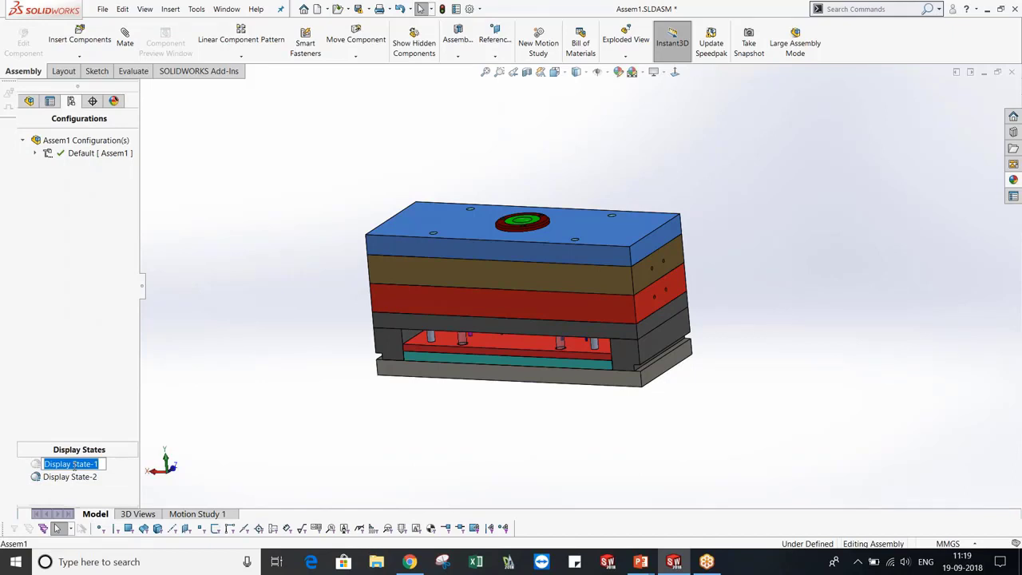
text(top)
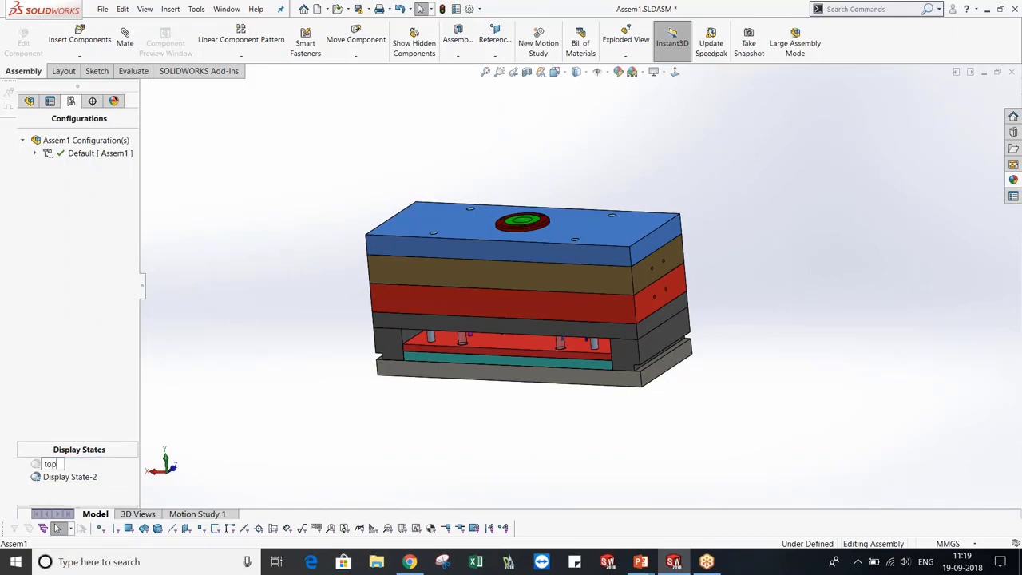
text( p)
key(BackSpace)
key(BackSpace)
text(level transparency)
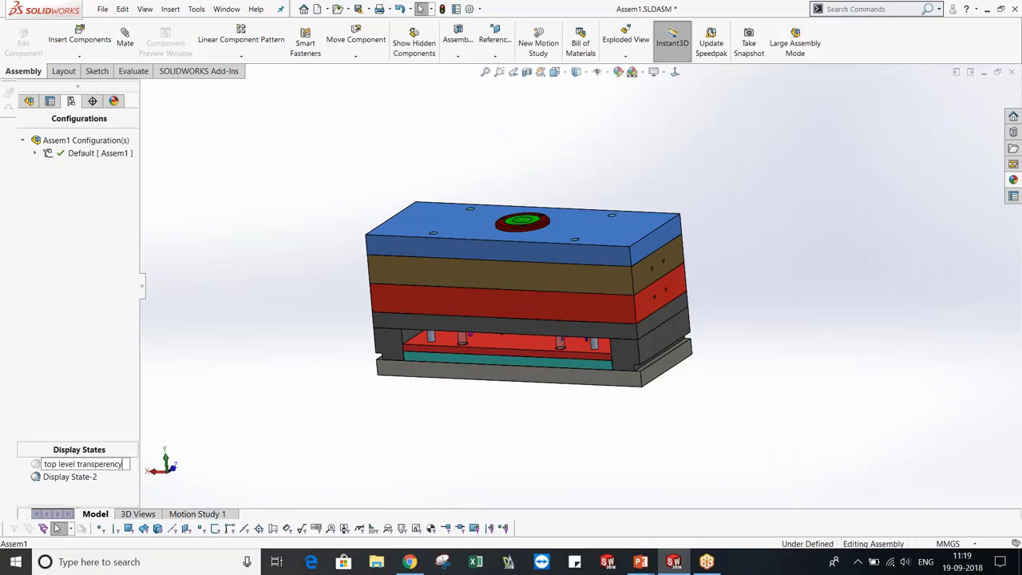
key(Return)
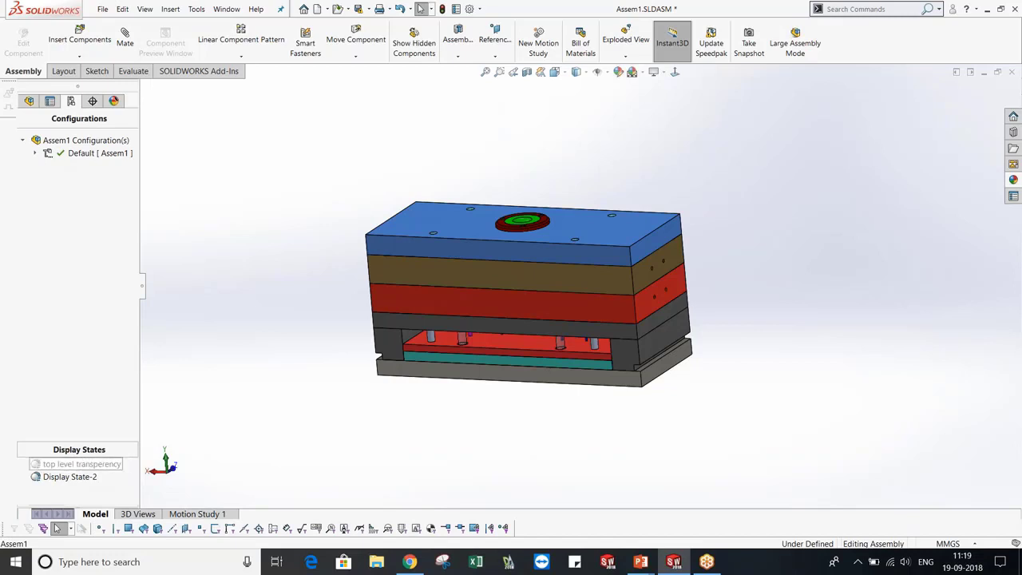
Turn on Top Level Transparency for the whole Assem1 assembly and view the mould's interior from an angle
click(29, 101)
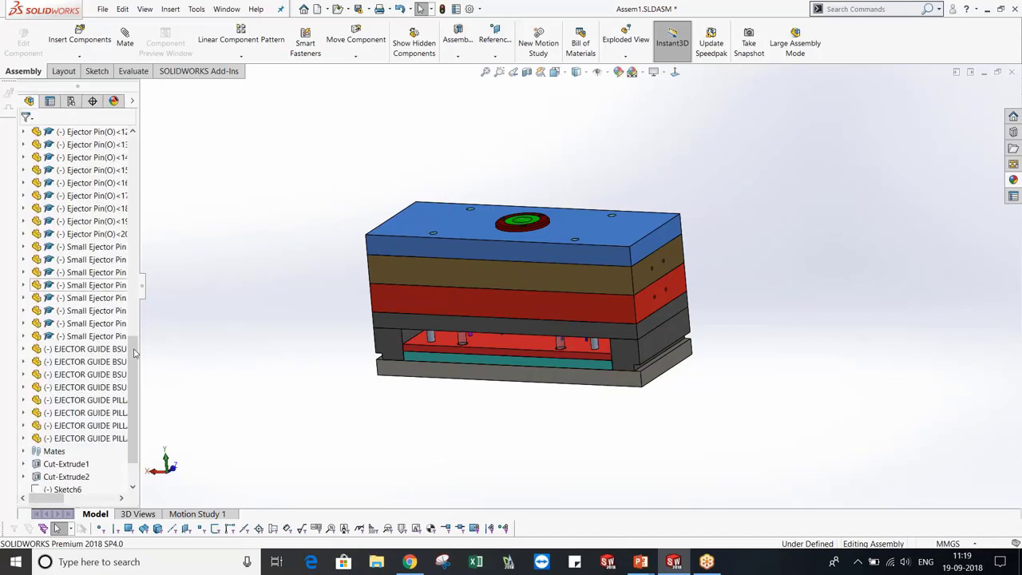
drag(134, 348, 134, 194)
scroll(135, 194, up, 15)
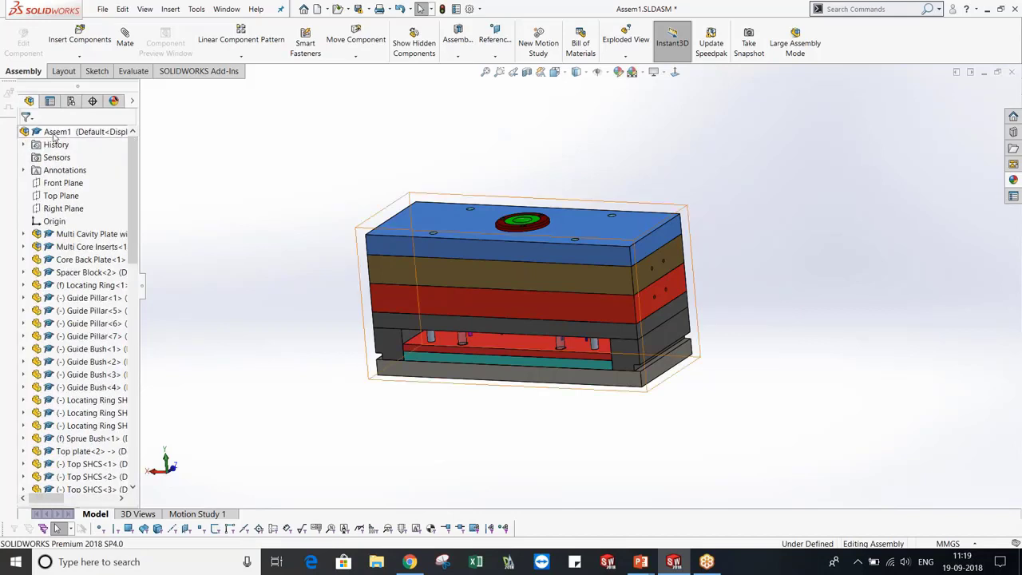
right_click(55, 134)
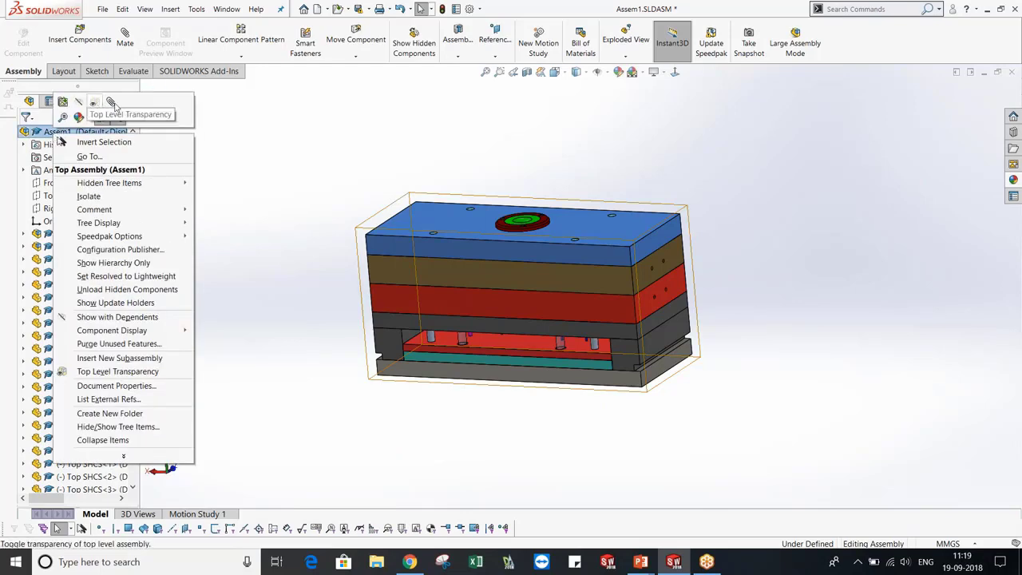
click(112, 103)
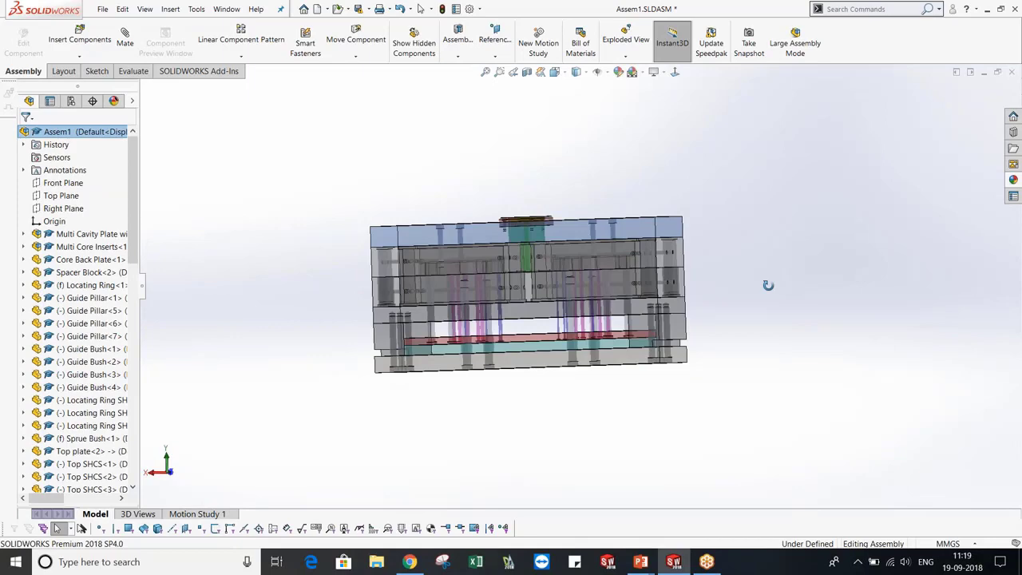
middle_drag(769, 285, 703, 336)
scroll(402, 301, down, 2)
Compare the two display states by activating "top level transperency" and then Display State-2, inspecting the transparent mould from the front
click(70, 101)
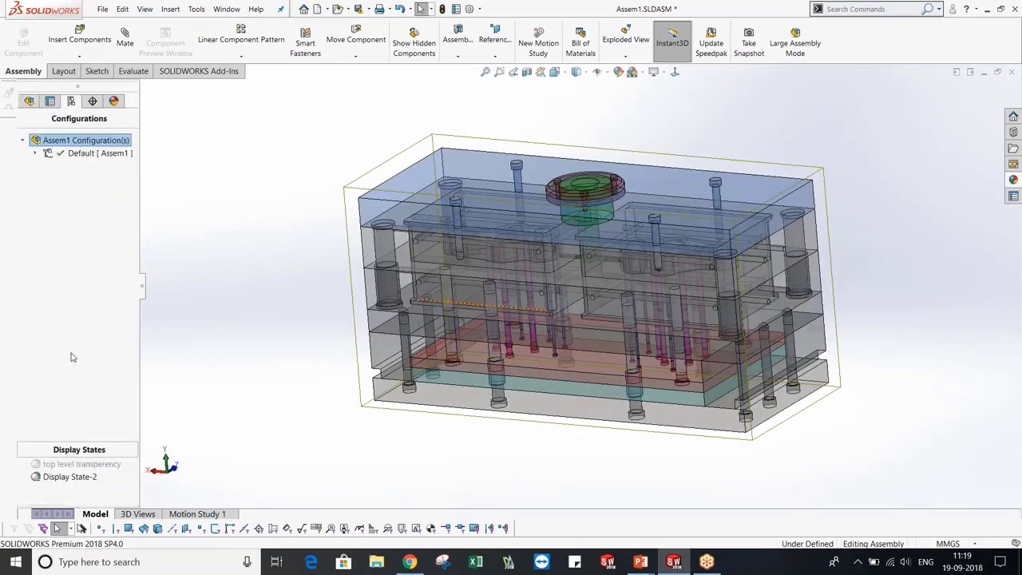
click(86, 465)
double_click(88, 467)
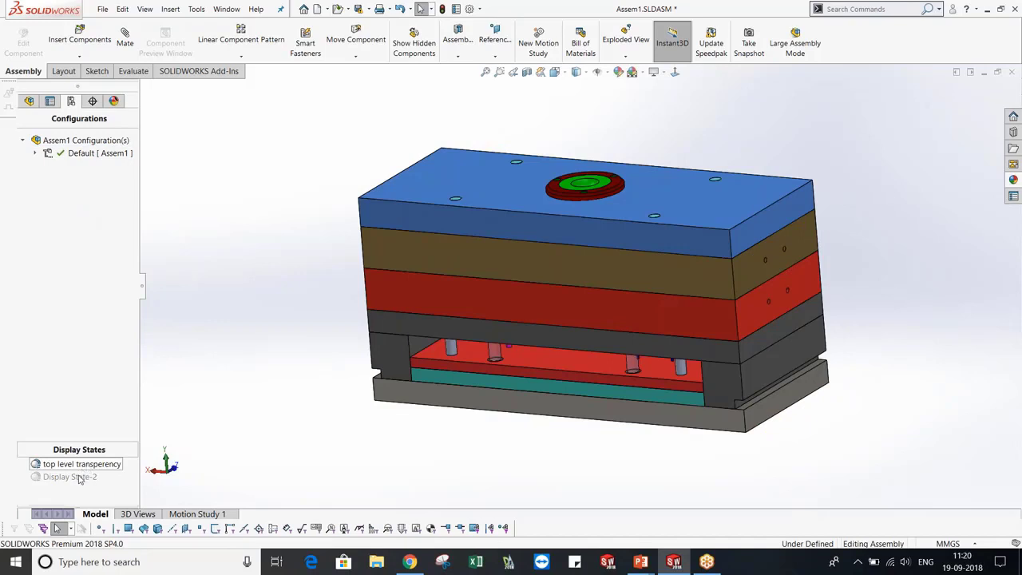
double_click(80, 477)
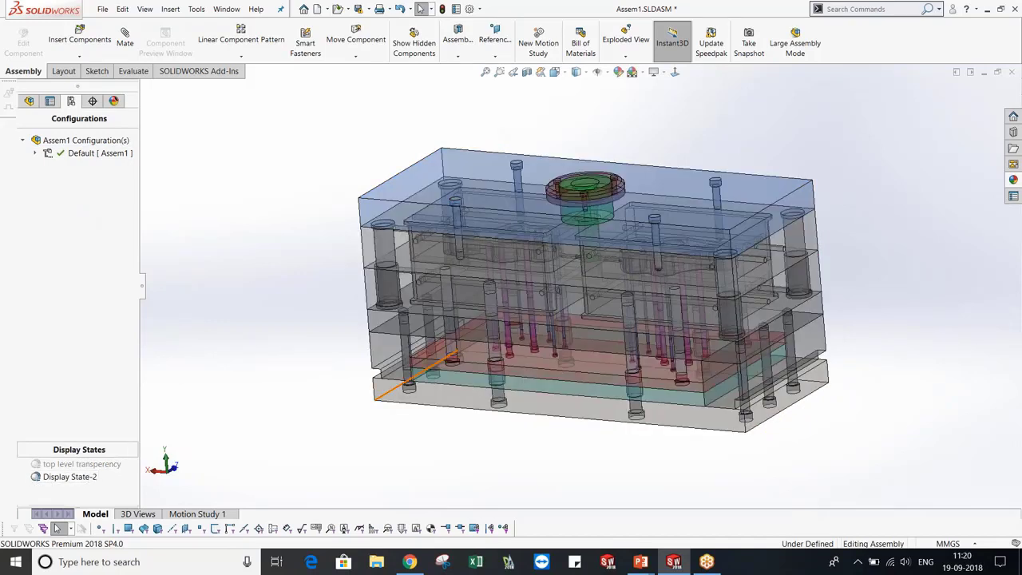
scroll(568, 261, down, 2)
middle_drag(568, 261, 615, 223)
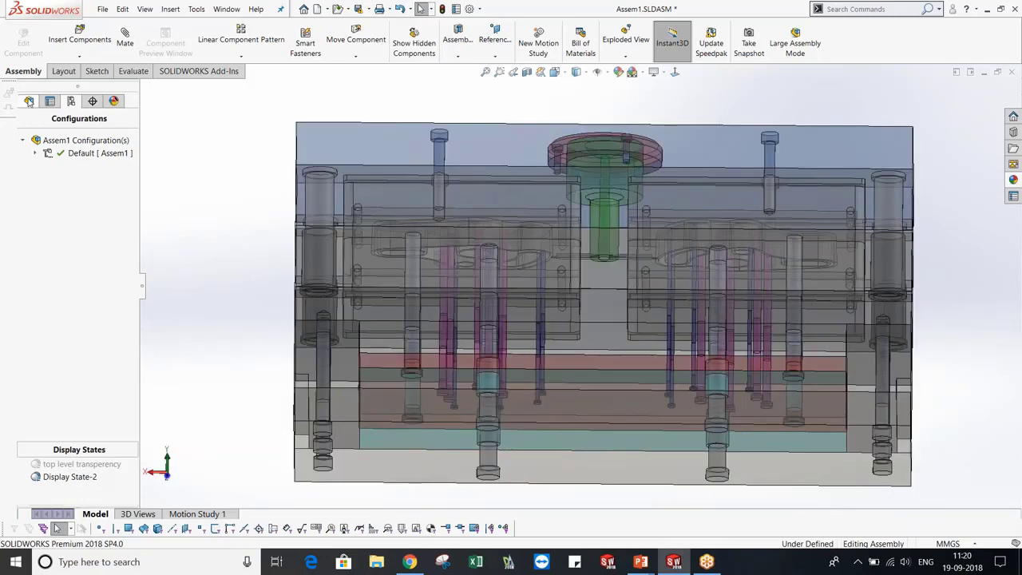
scroll(580, 287, up, 4)
Add another display state and rename the "top level transperency" display state as "top plate"
click(71, 101)
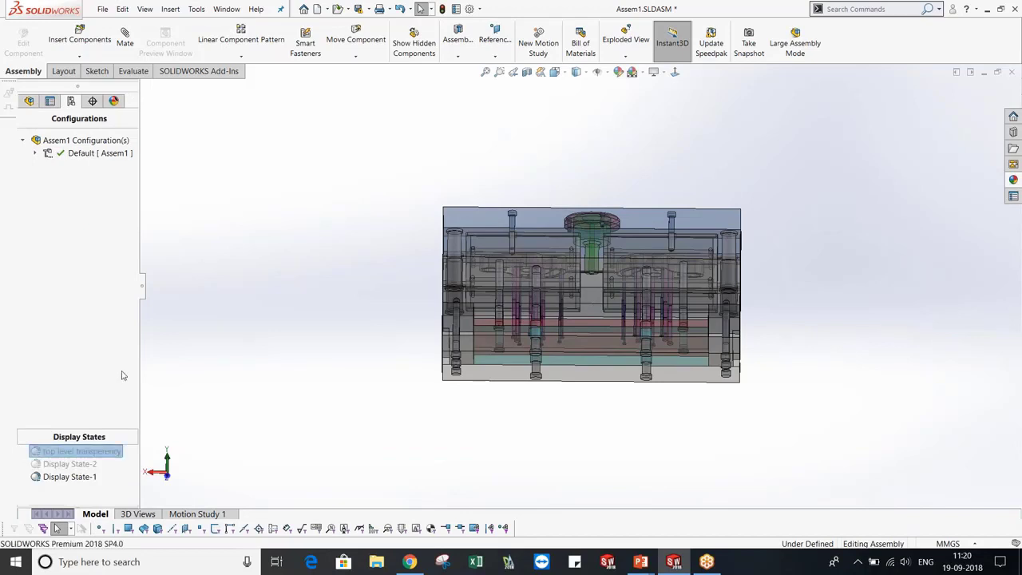
click(103, 453)
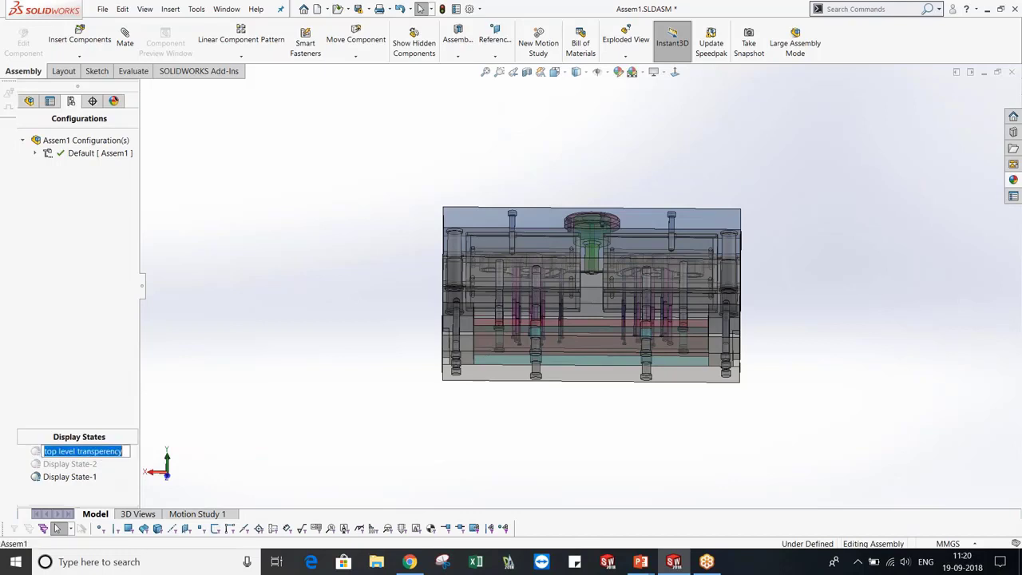
key(BackSpace)
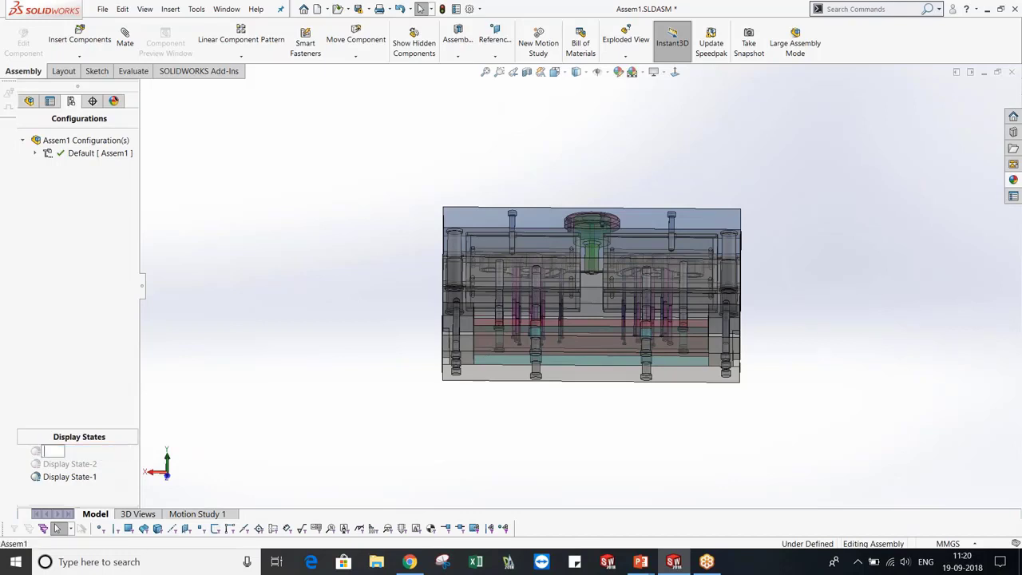
text(top plate)
key(Return)
Activate the "top plate" display state and set the Top plate component's display to wireframe, viewing the mould from an angle
double_click(56, 452)
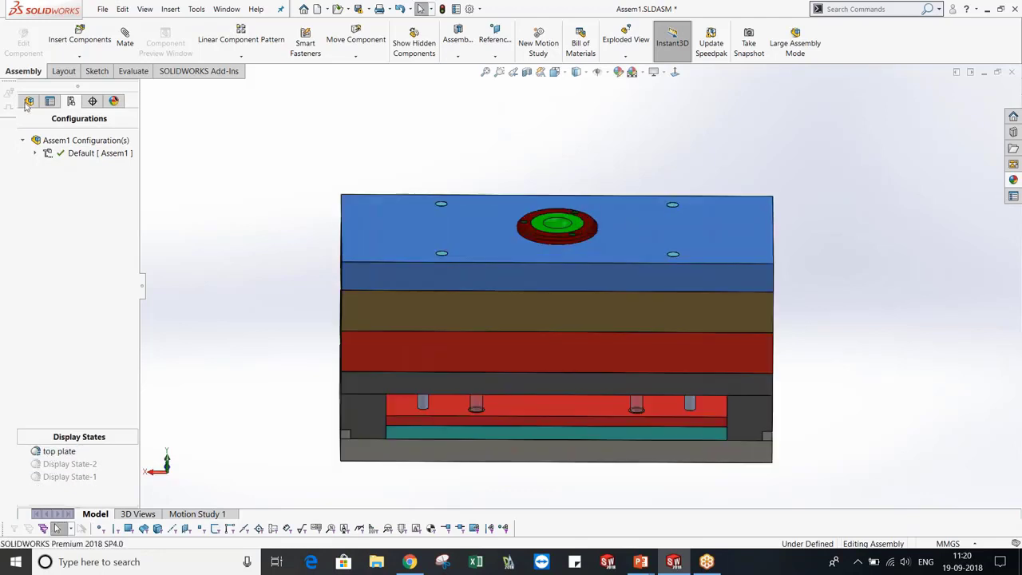
click(28, 101)
click(36, 452)
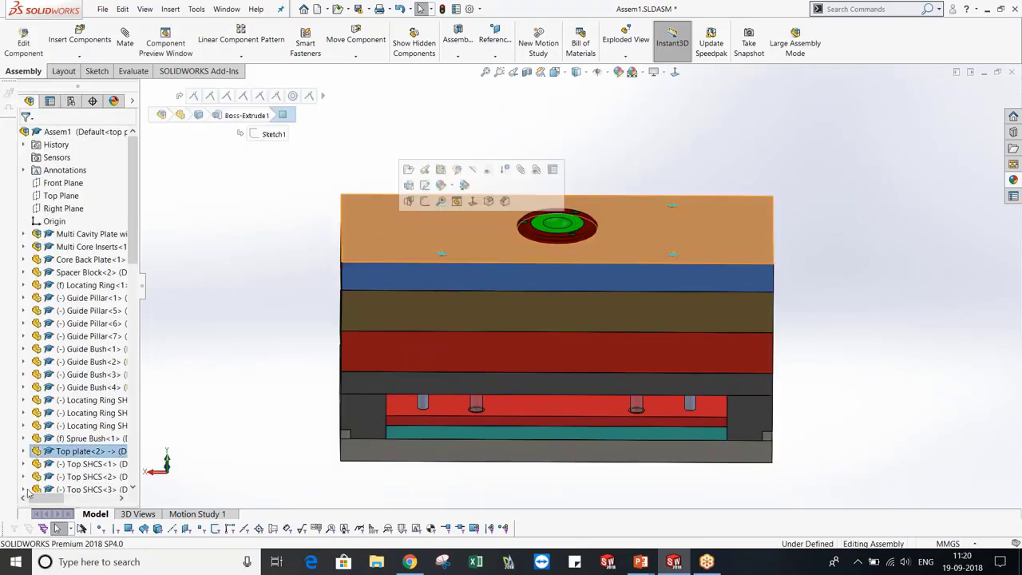
right_click(72, 452)
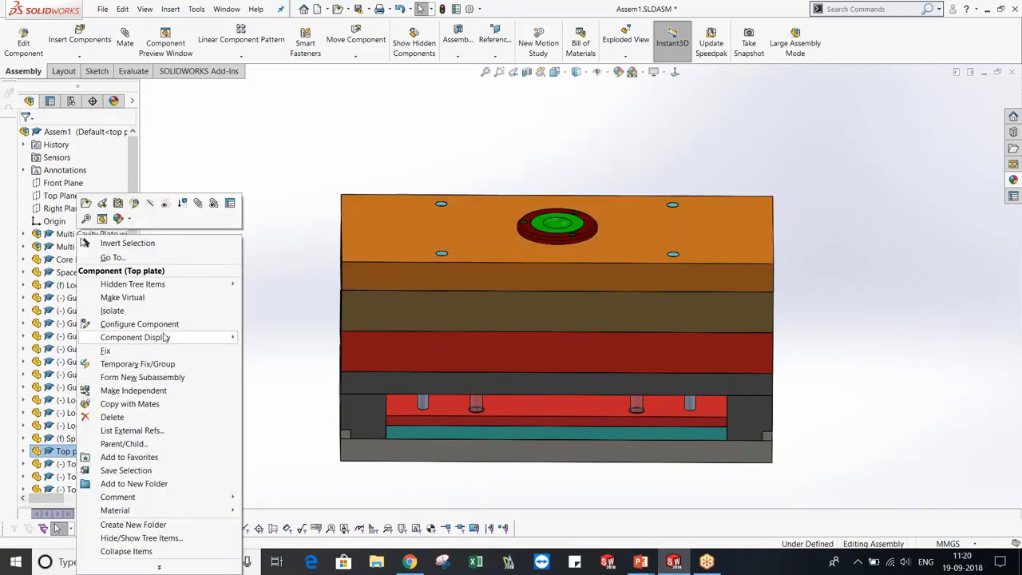
mouse_move(164, 338)
click(283, 337)
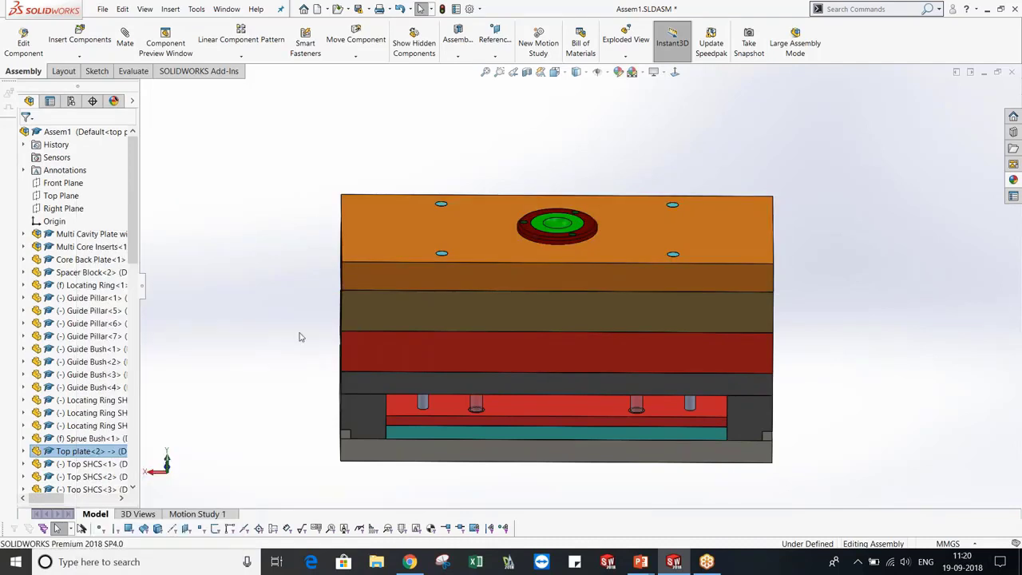
middle_drag(287, 248, 248, 263)
Compare the mould's display states by activating Display State-2 and returning to "top plate"
click(71, 101)
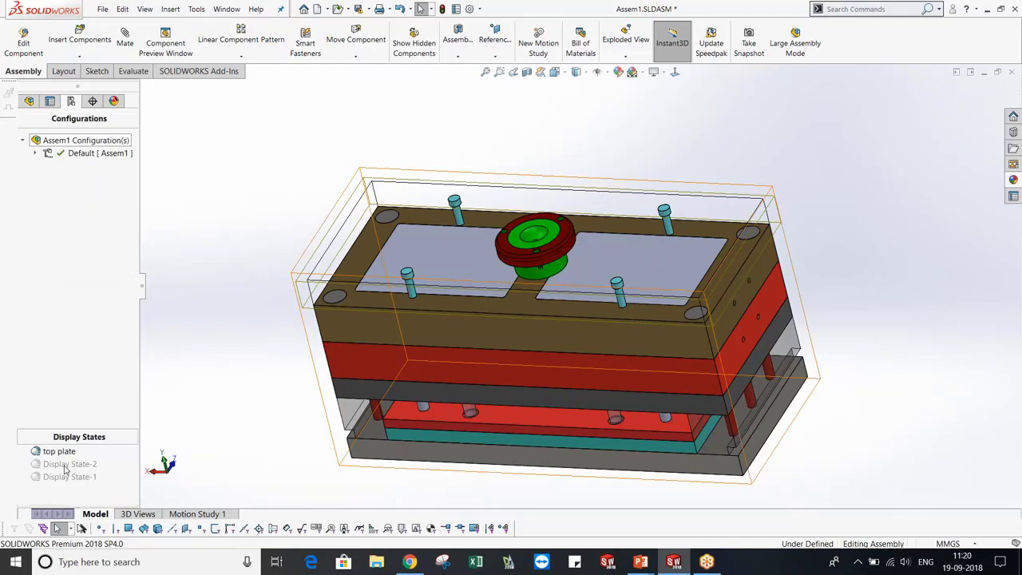
click(65, 465)
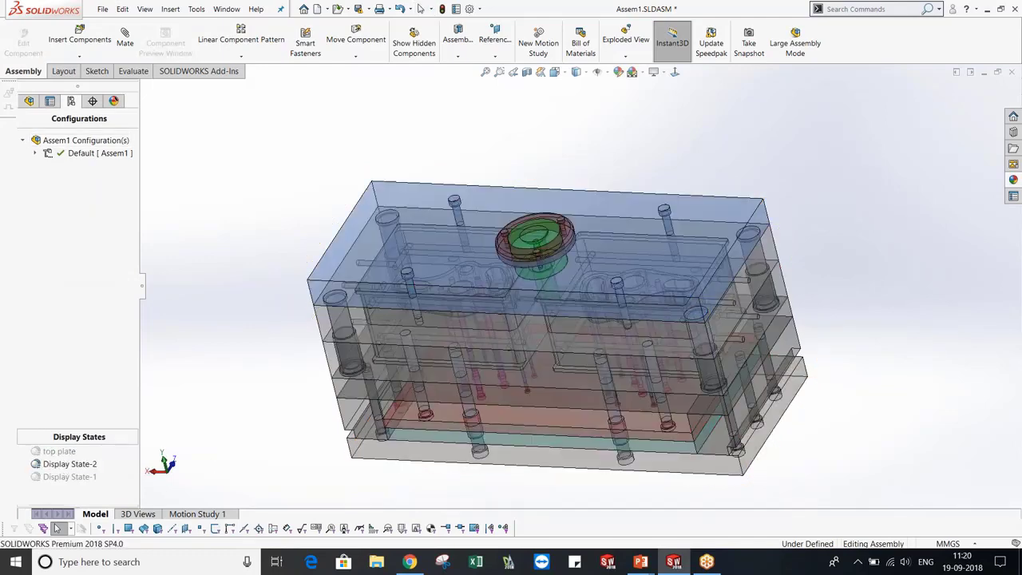
double_click(70, 453)
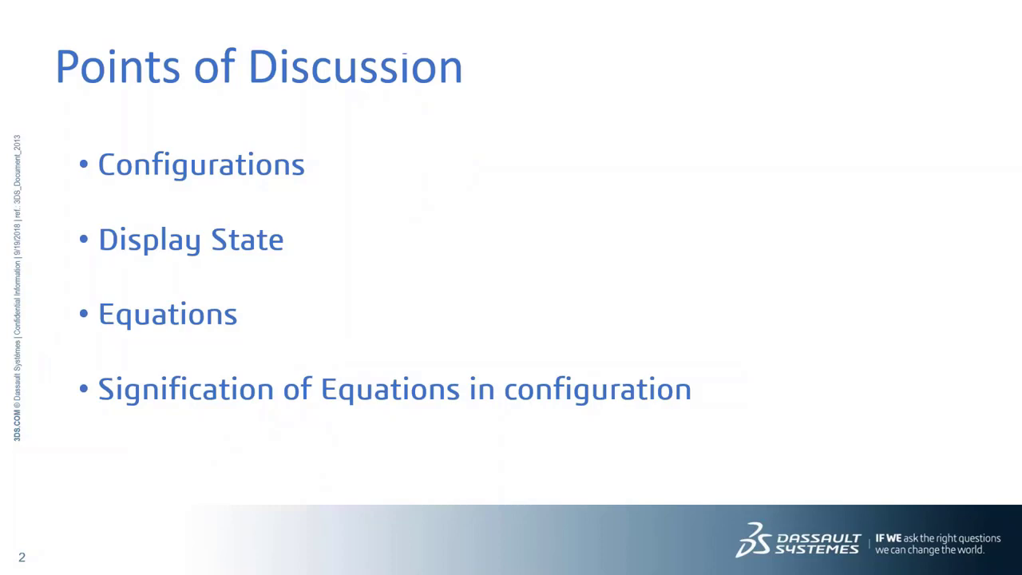
Switch from the presentation back to SOLIDWORKS and close the Assem1 assembly without saving
key(super+Tab)
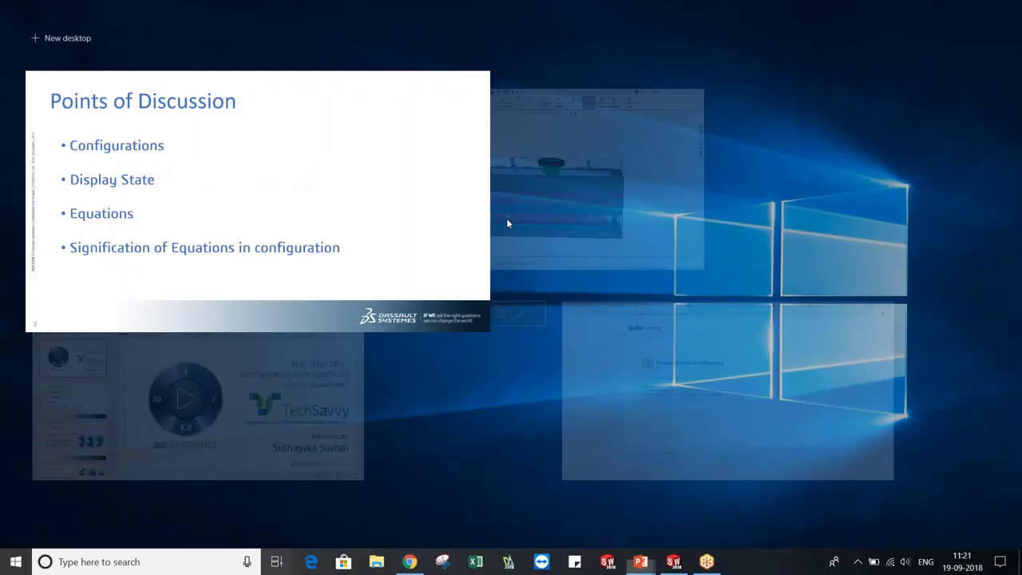
click(506, 218)
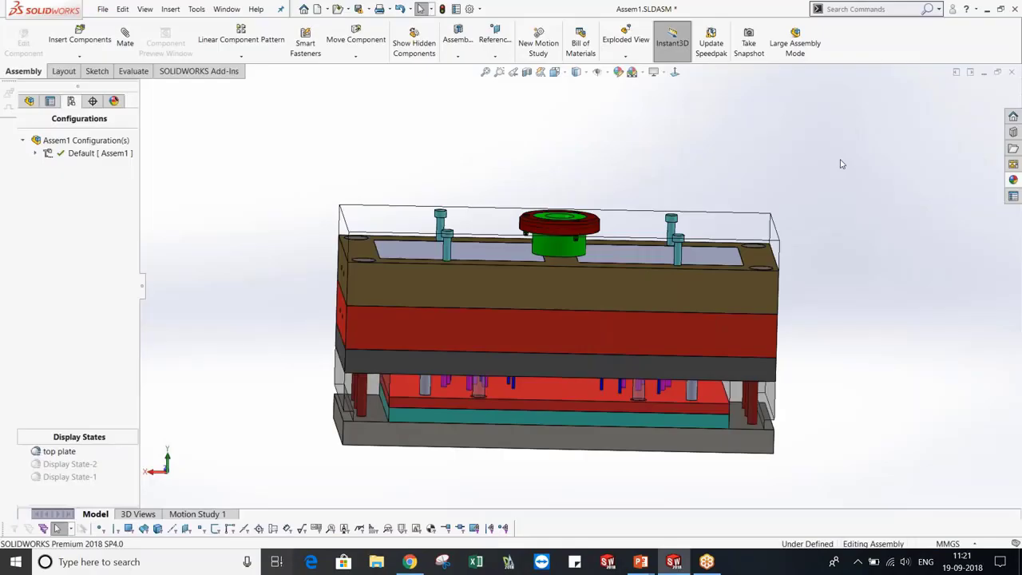
click(1012, 71)
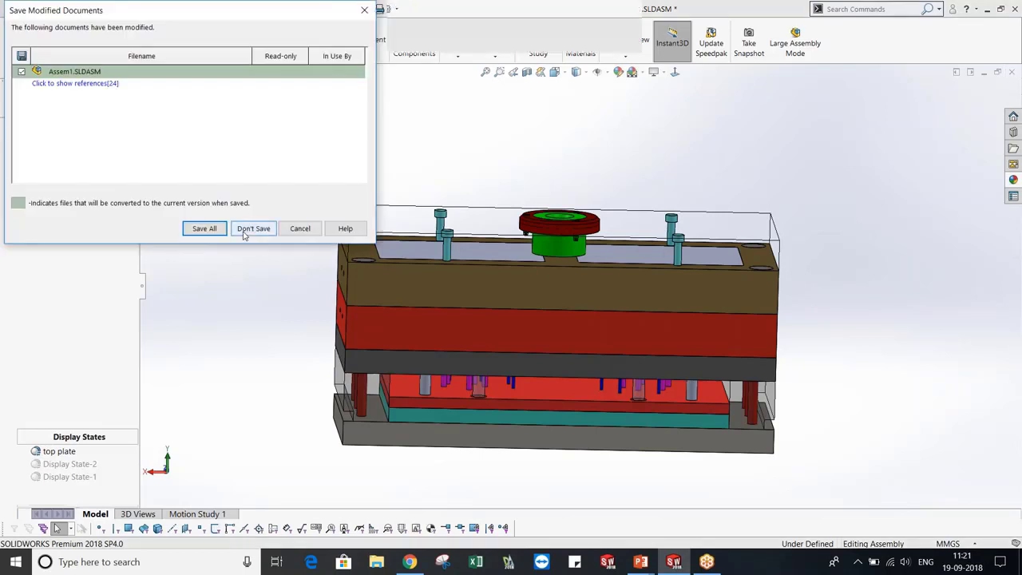
click(253, 228)
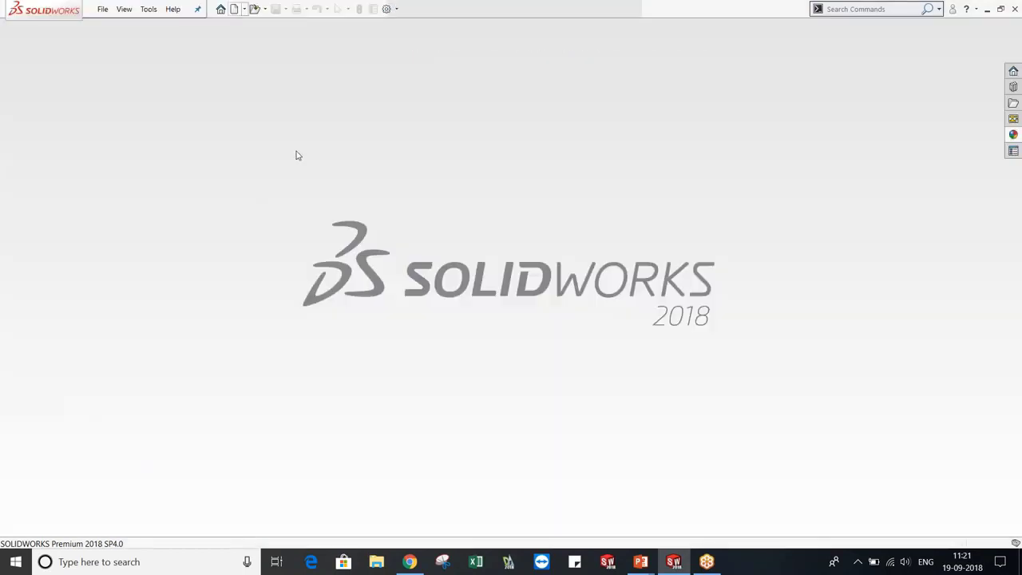
Create a new part document and start a sketch on the Front Plane
key(ctrl+n)
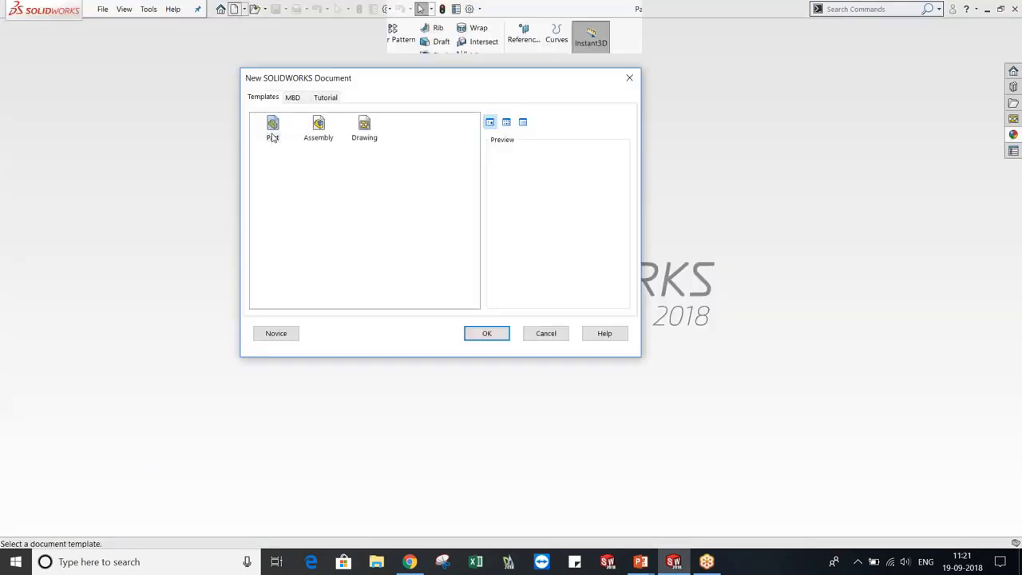
double_click(272, 132)
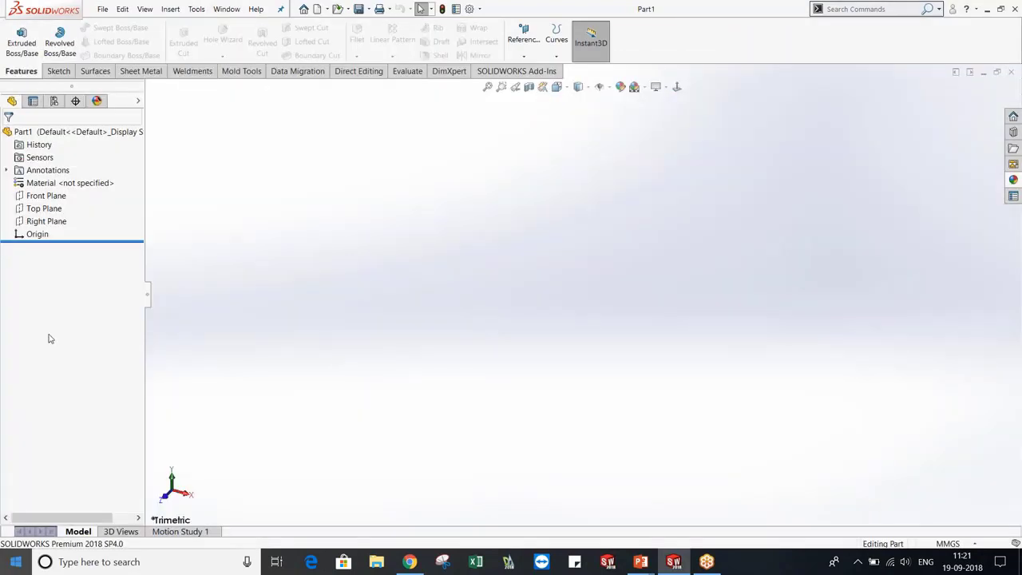
click(50, 195)
click(60, 175)
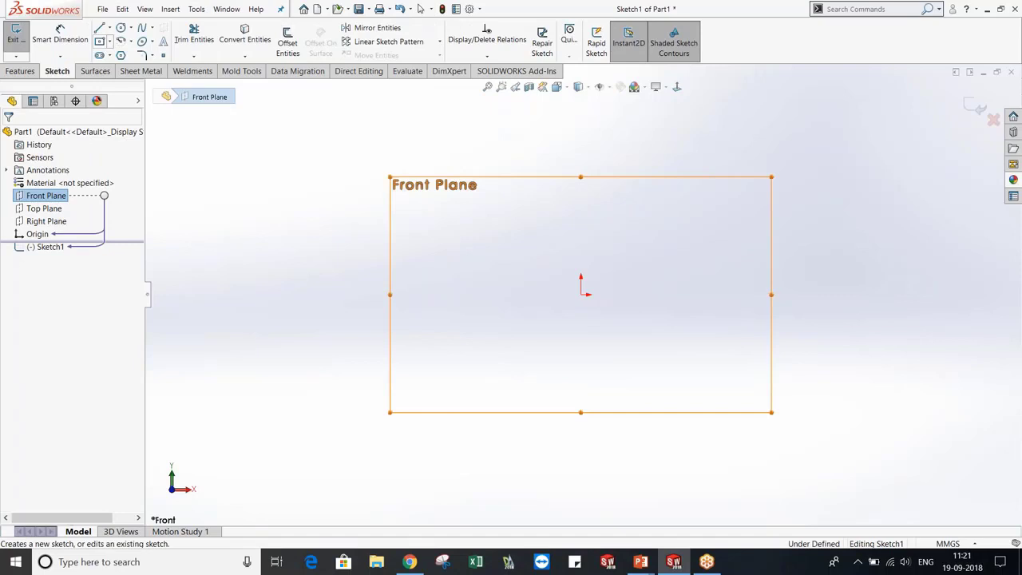
Sketch a center rectangle about 137 by 114 mm centred on the origin and exit the sketch
click(99, 42)
click(581, 295)
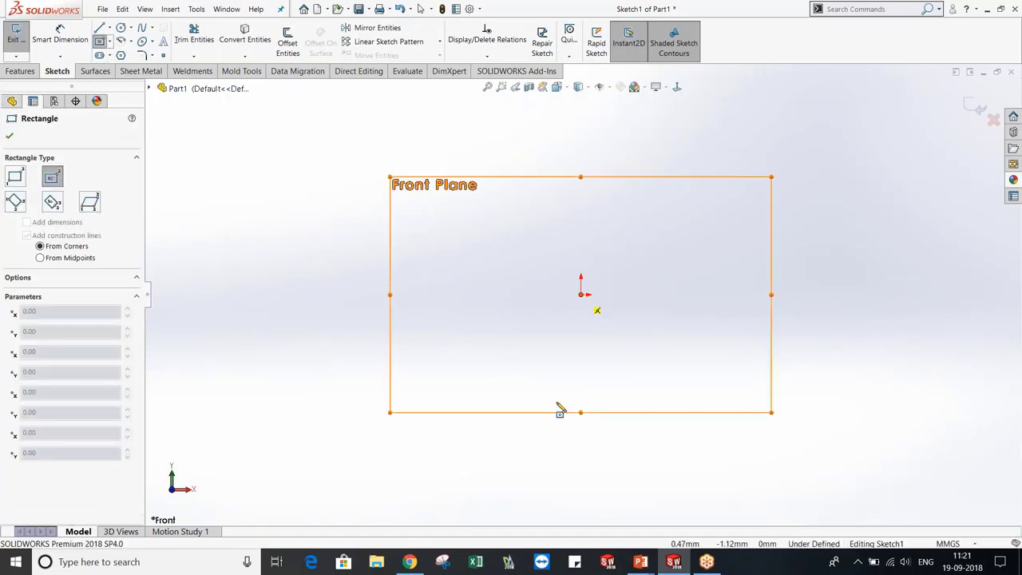
click(580, 294)
click(435, 415)
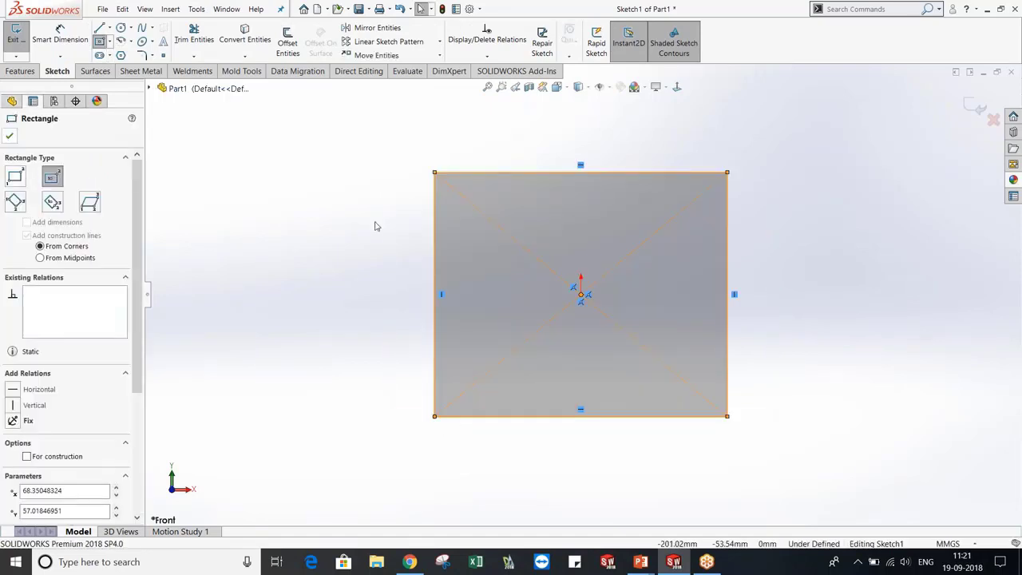
key(Escape)
click(988, 113)
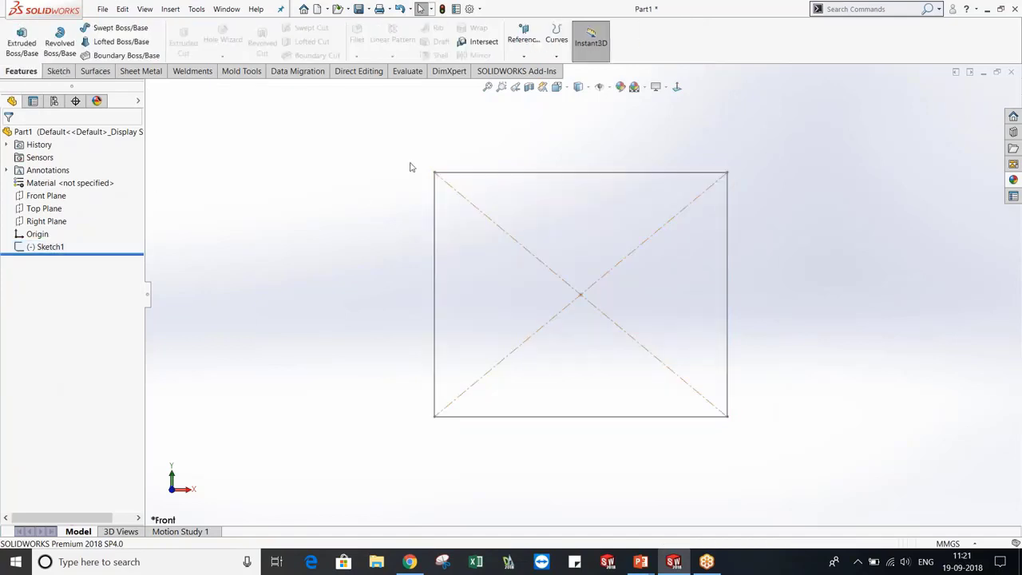
Extrude the rectangle as a boss with a blind depth of 10 mm
click(17, 44)
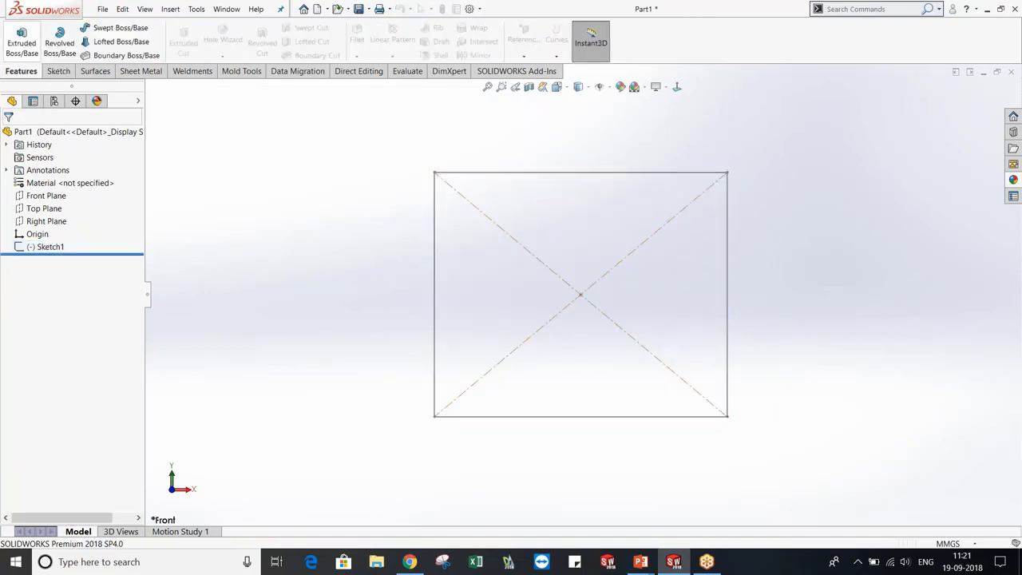
click(434, 263)
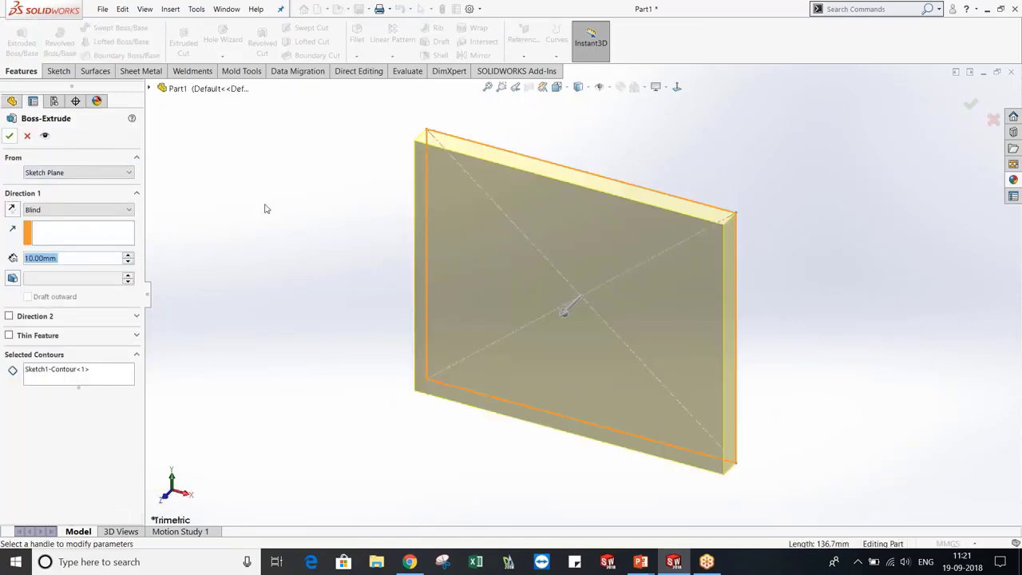
key(Return)
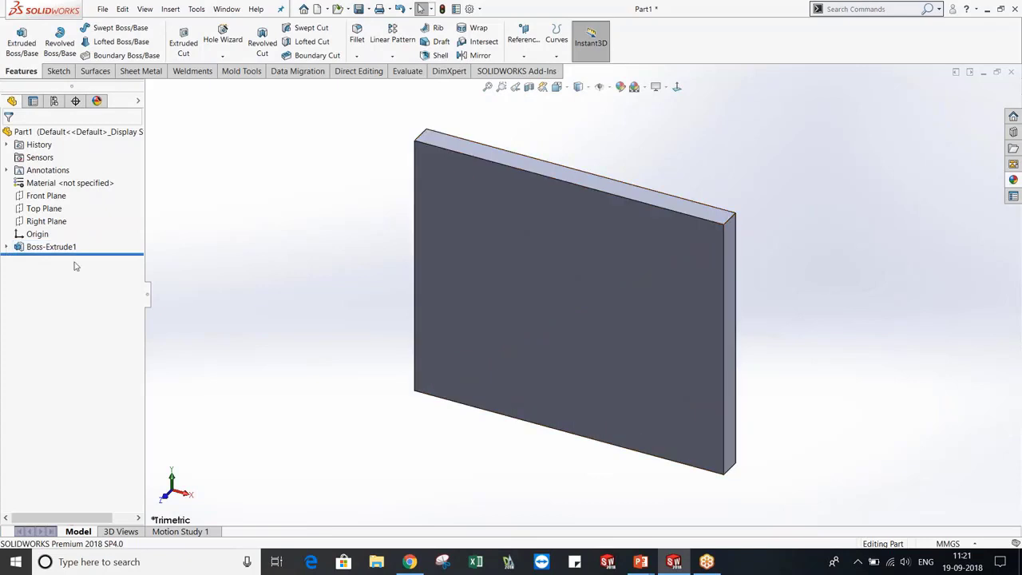
Edit the extrusion's sketch and dimension the rectangle's upper horizontal edge to 140 mm
click(6, 247)
click(83, 230)
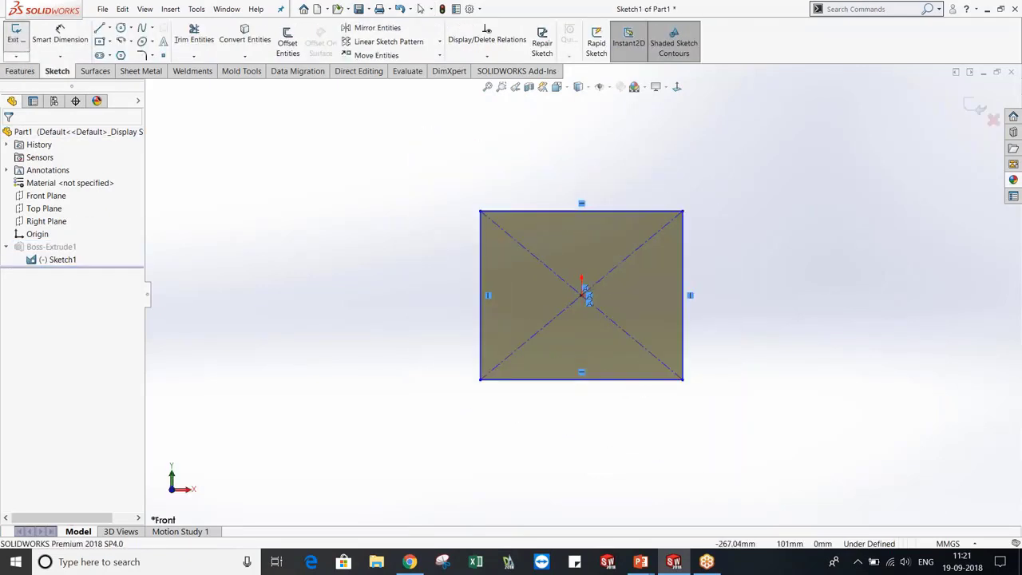
click(60, 36)
click(559, 211)
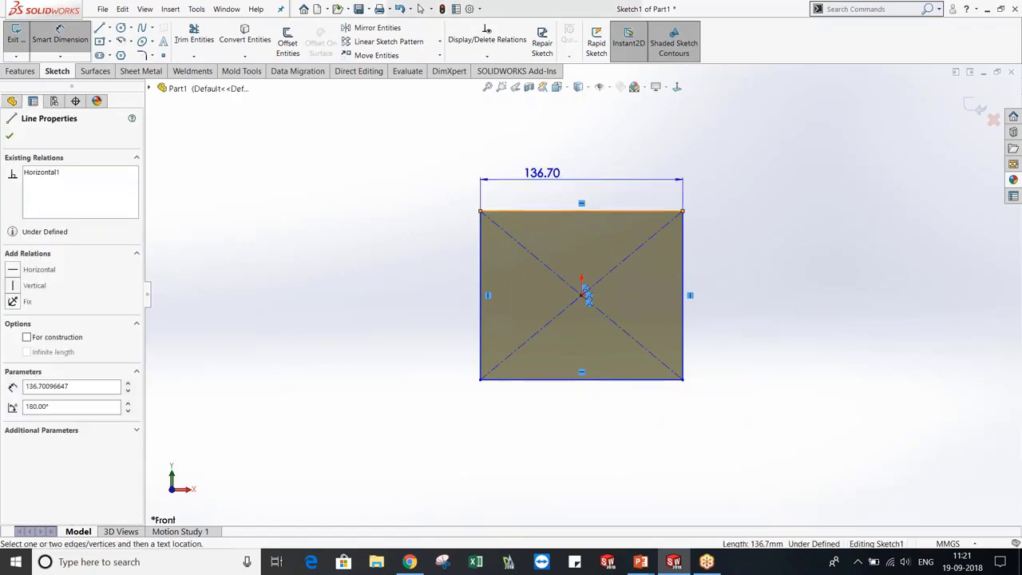
click(543, 173)
text(140)
key(Return)
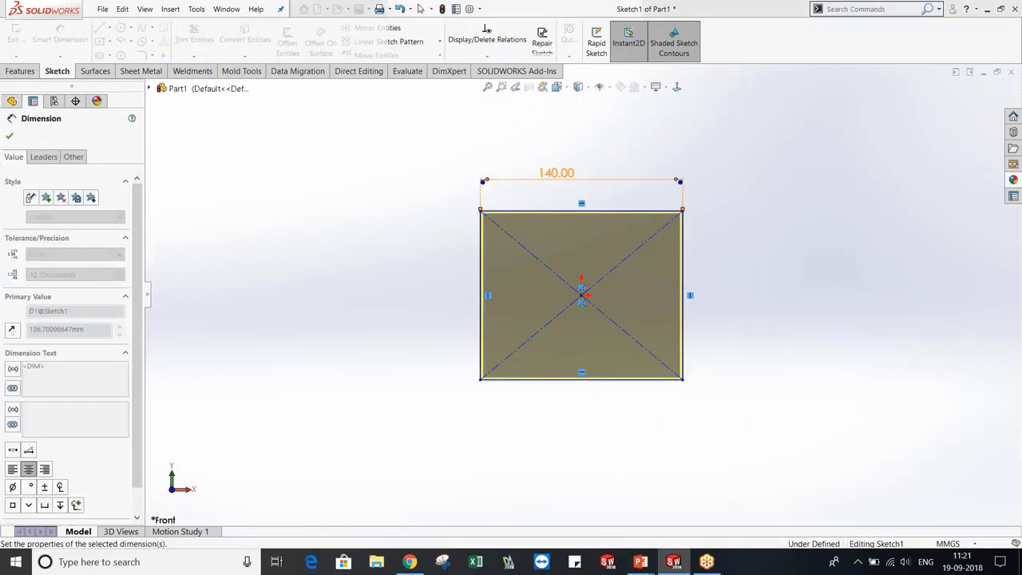
Dimension the rectangle's vertical edge to 120 mm and return to the solid plate
click(683, 255)
click(730, 251)
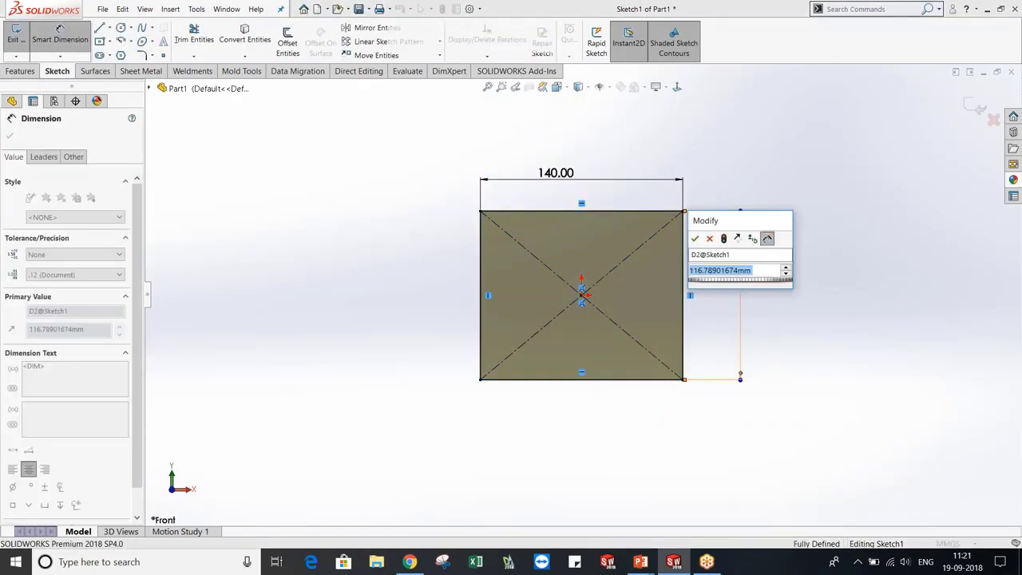
text(120)
key(Return)
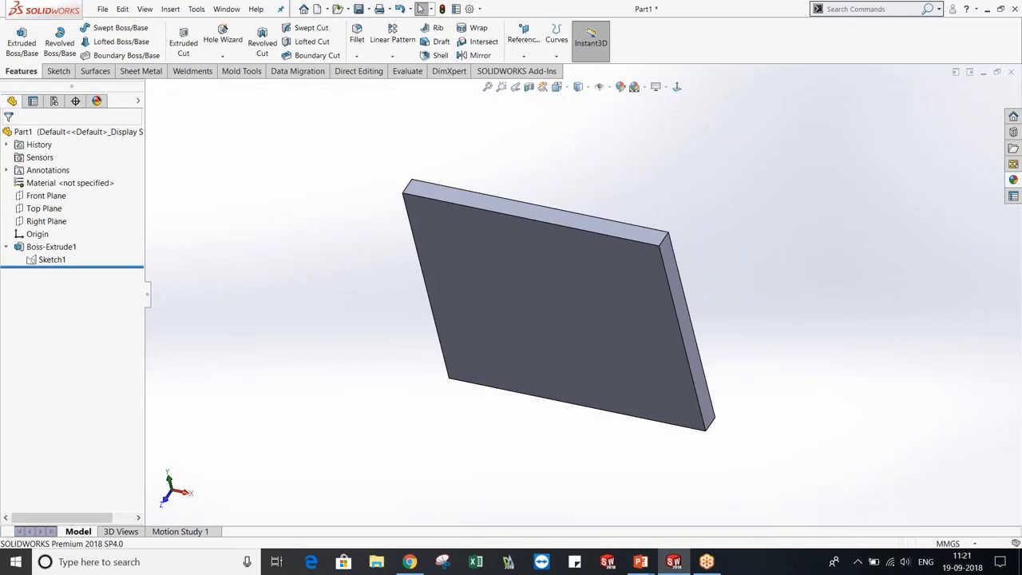
middle_drag(559, 311, 595, 279)
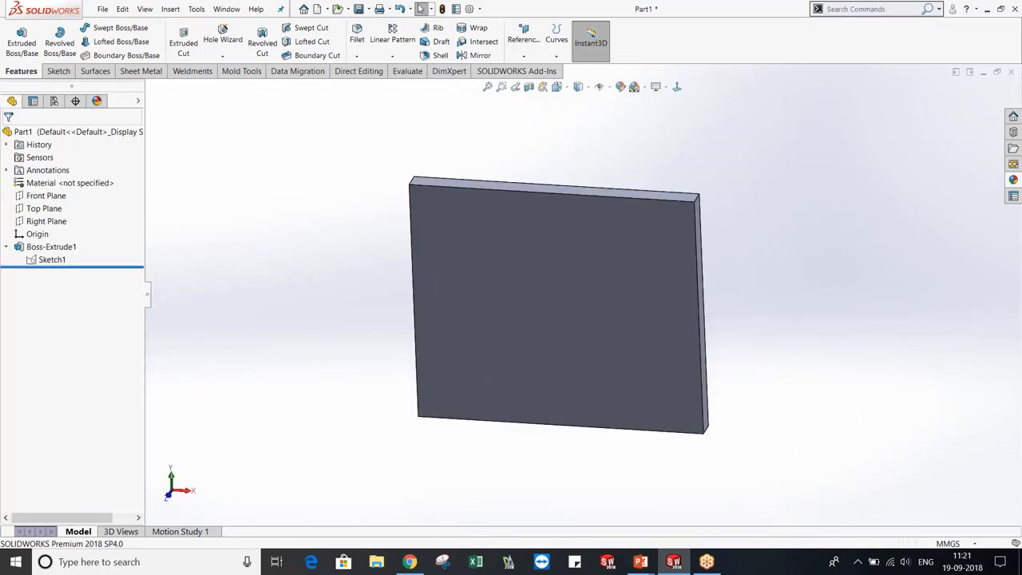
Search the commands for "equation", open Equations and add a global variable "a" with the value 160
click(866, 9)
text(equation)
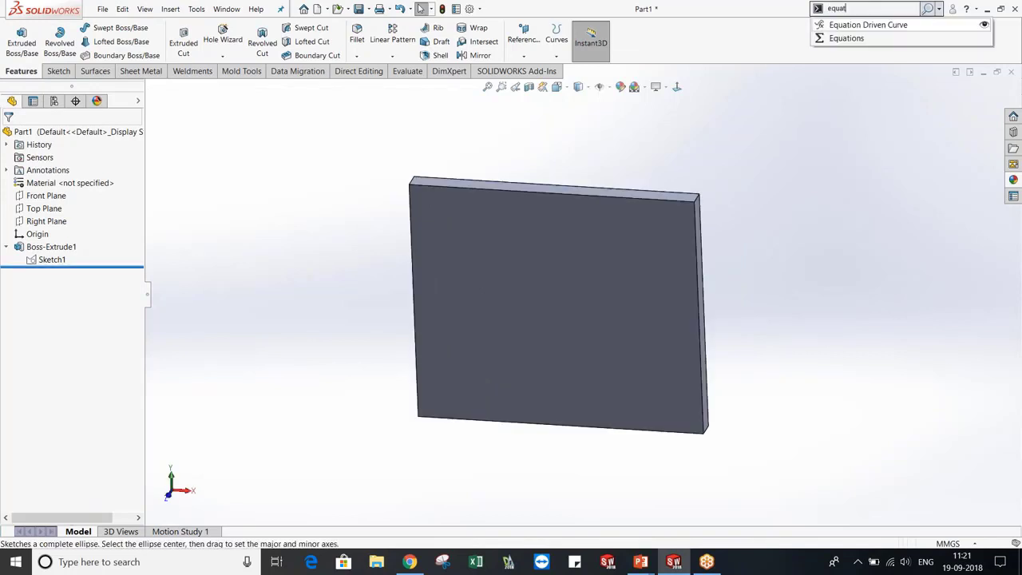
click(840, 39)
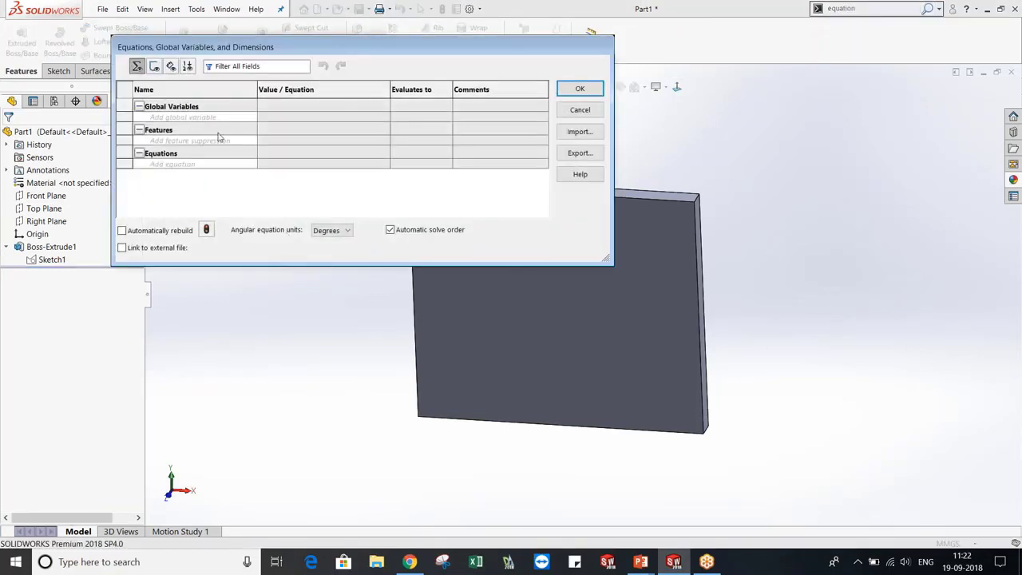
click(191, 117)
text(a)
key(Tab)
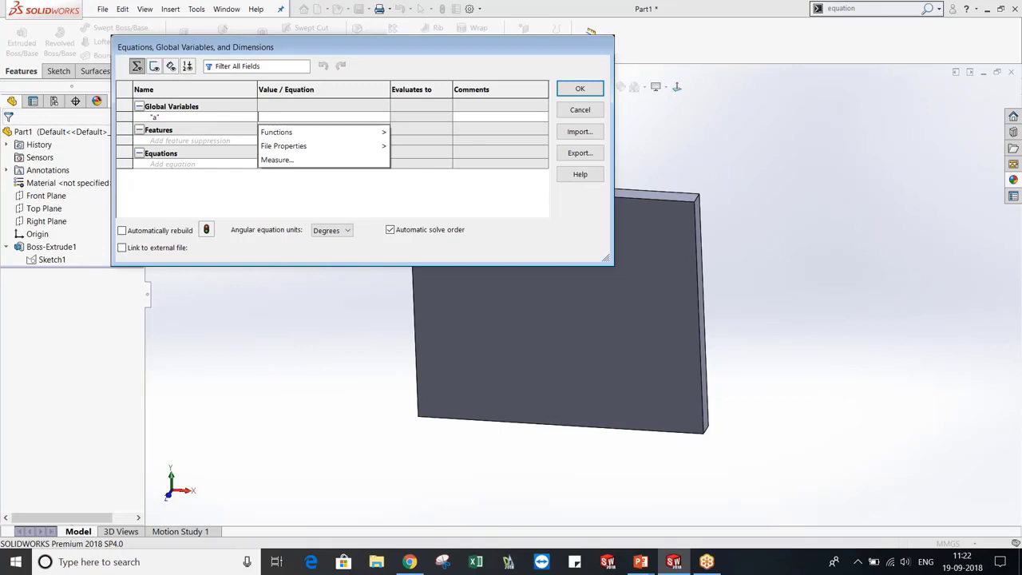
text(=160)
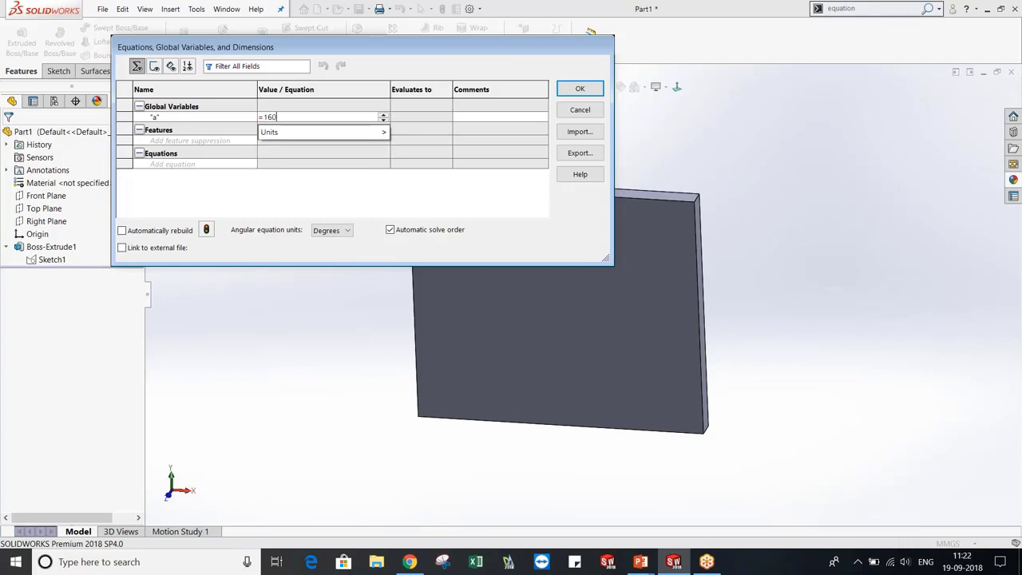
mouse_move(266, 131)
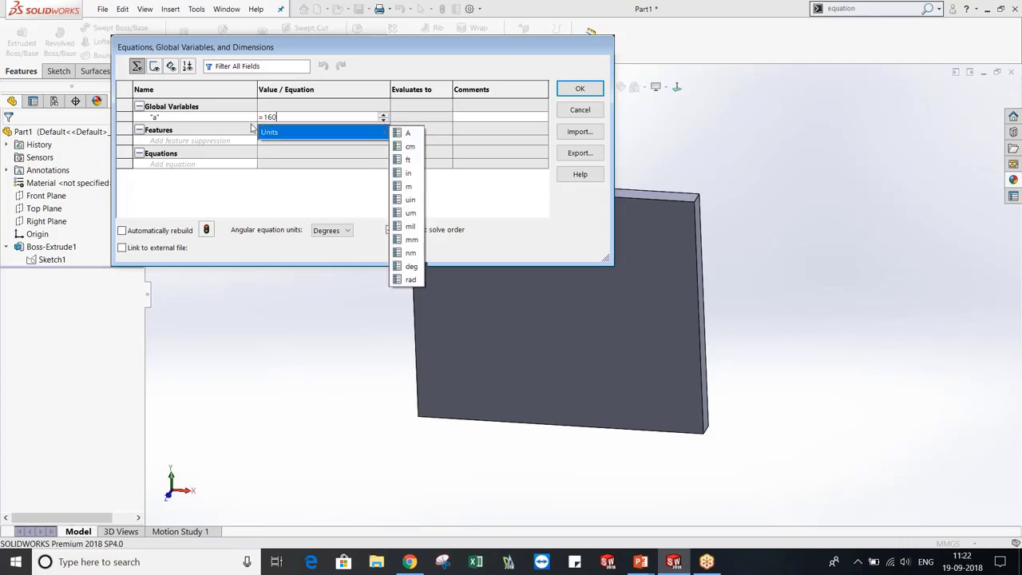
key(Return)
Add a second global variable "b" with the value 200
text(b)
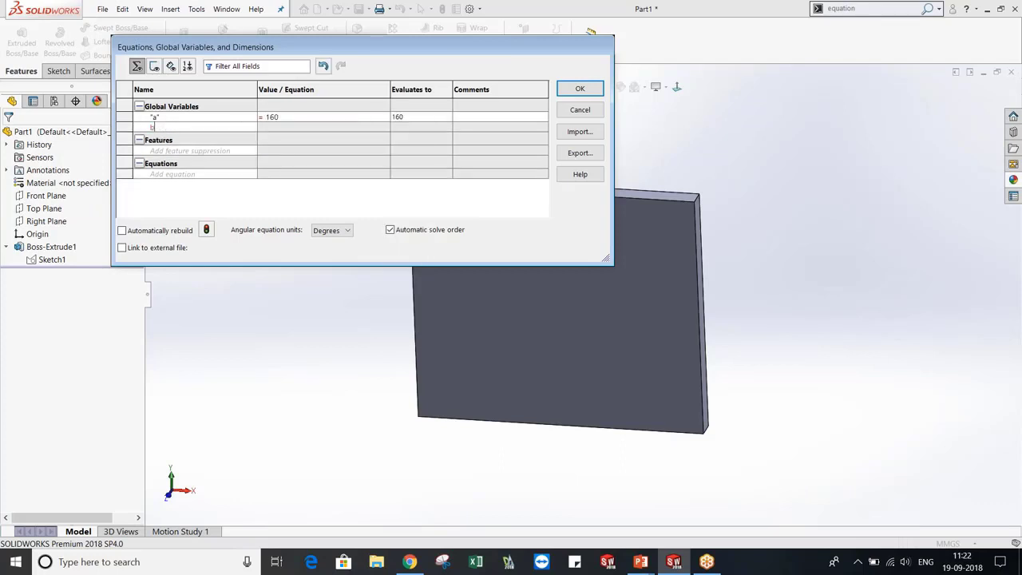
key(Tab)
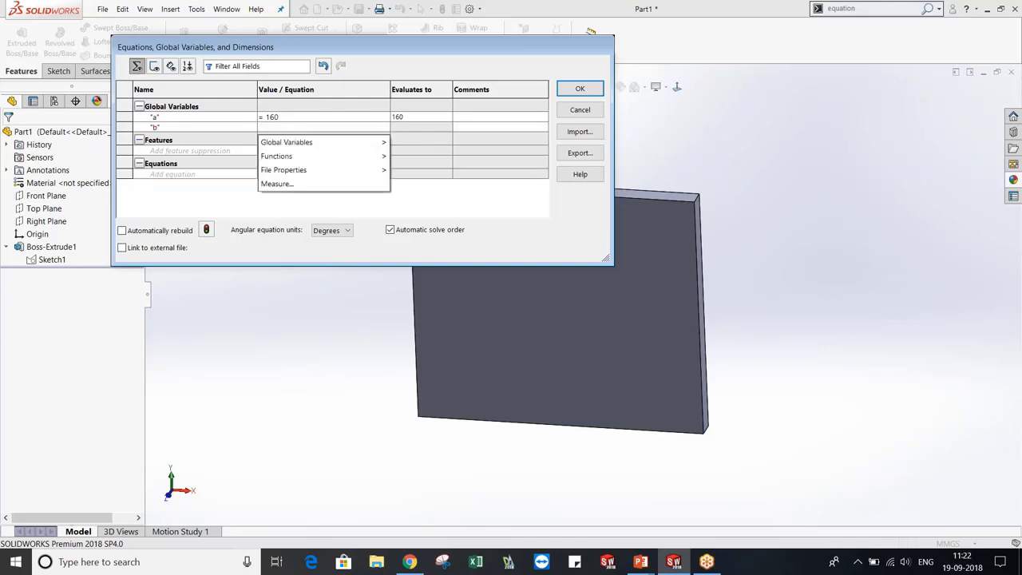
text(=)
key(BackSpace)
text(200)
key(Return)
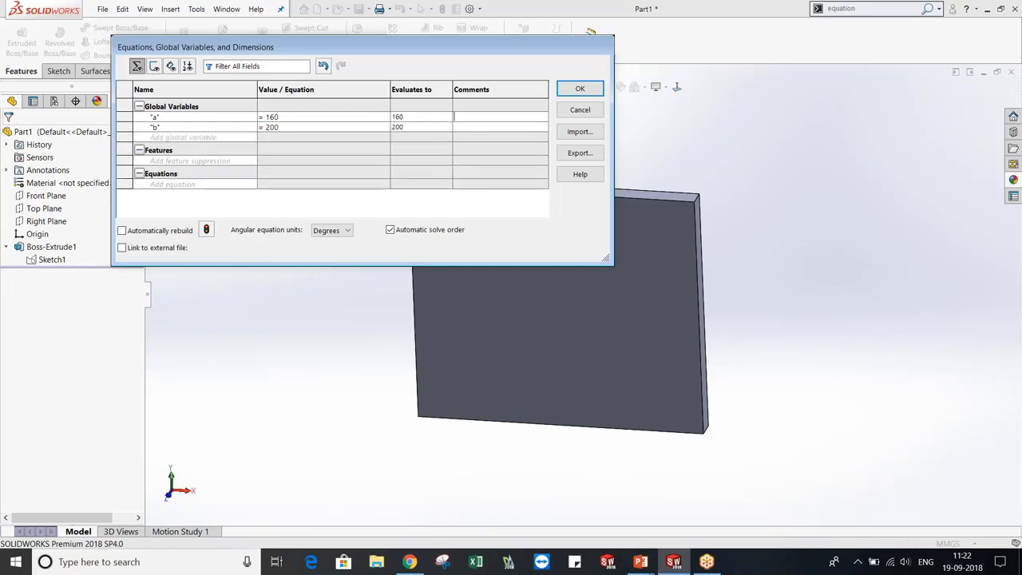
Comment global variable "a" as "length" and "b" as "breadth"
text(lent)
key(BackSpace)
text(gth)
text(bre)
text(a)
text(dth)
click(258, 139)
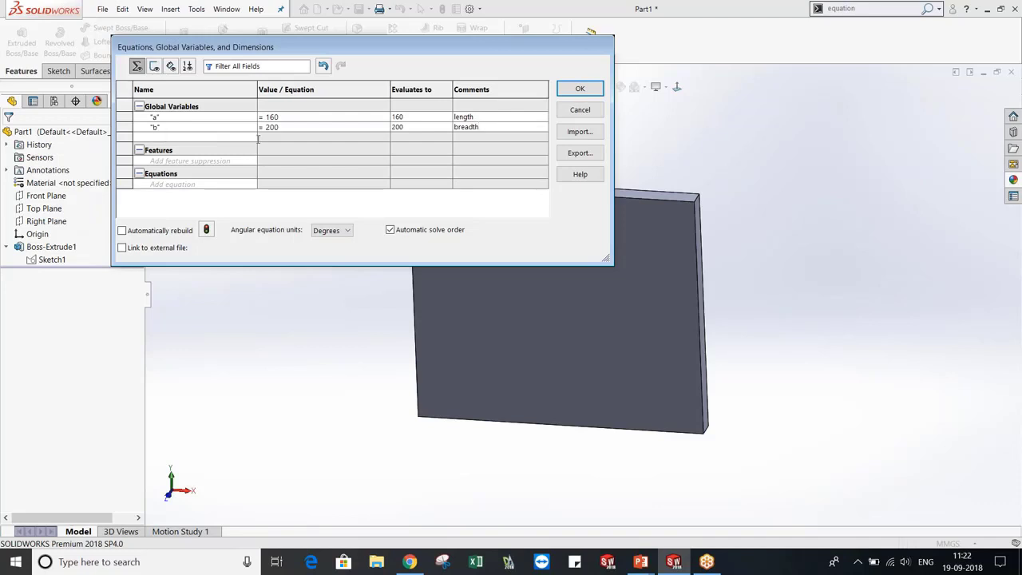
Add a third global variable "c" defined as "b" - "a"
text(c)
key(Tab)
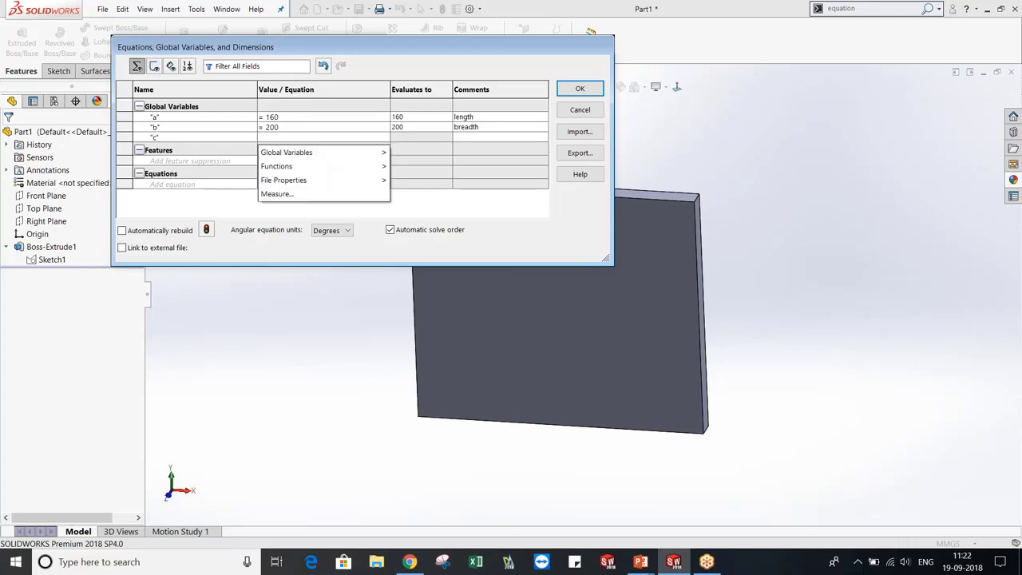
text(=)
key(BackSpace)
mouse_move(348, 152)
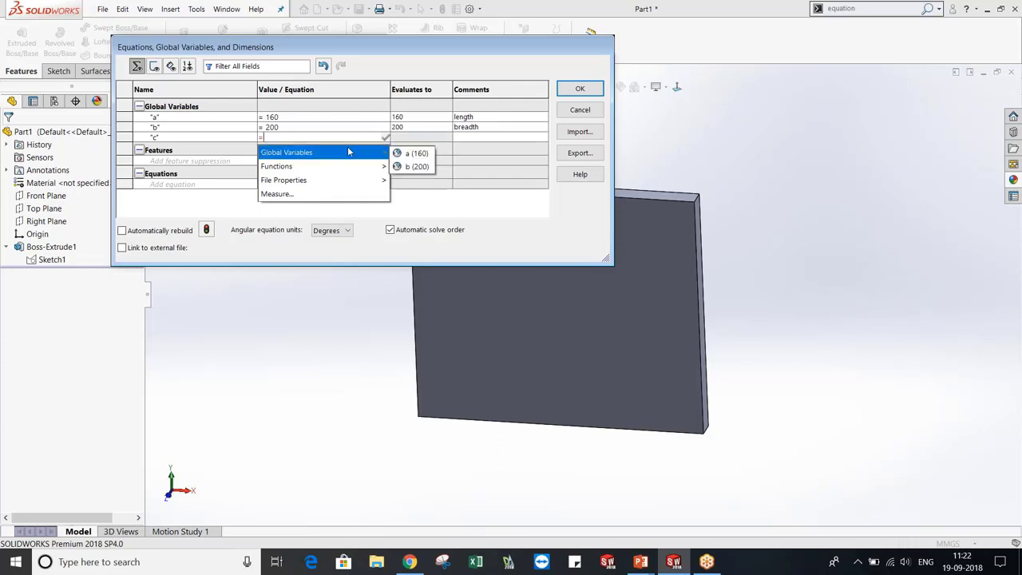
click(417, 167)
text(-)
click(414, 154)
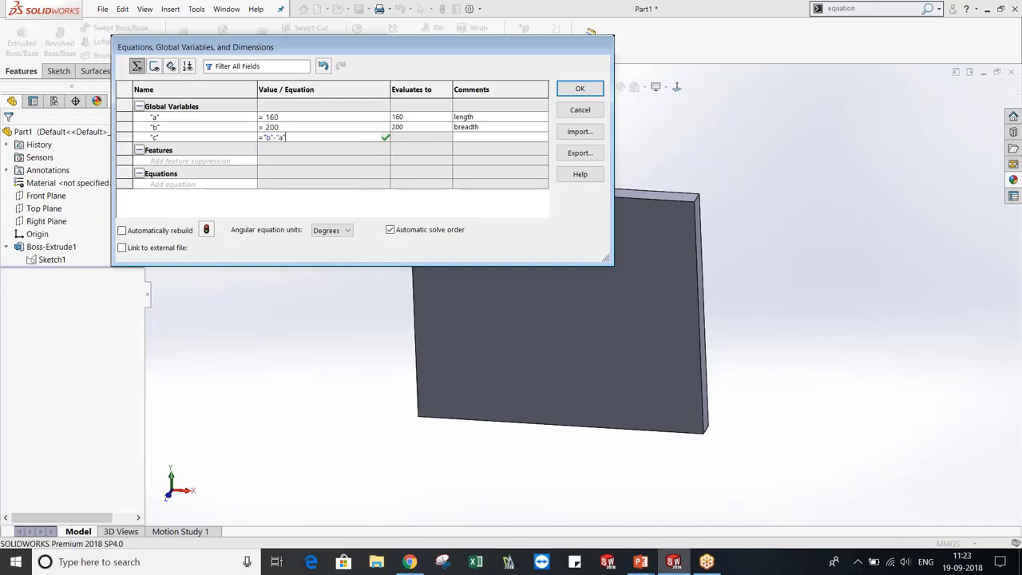
Comment global variable "c" as "width" and accept the equations
click(490, 136)
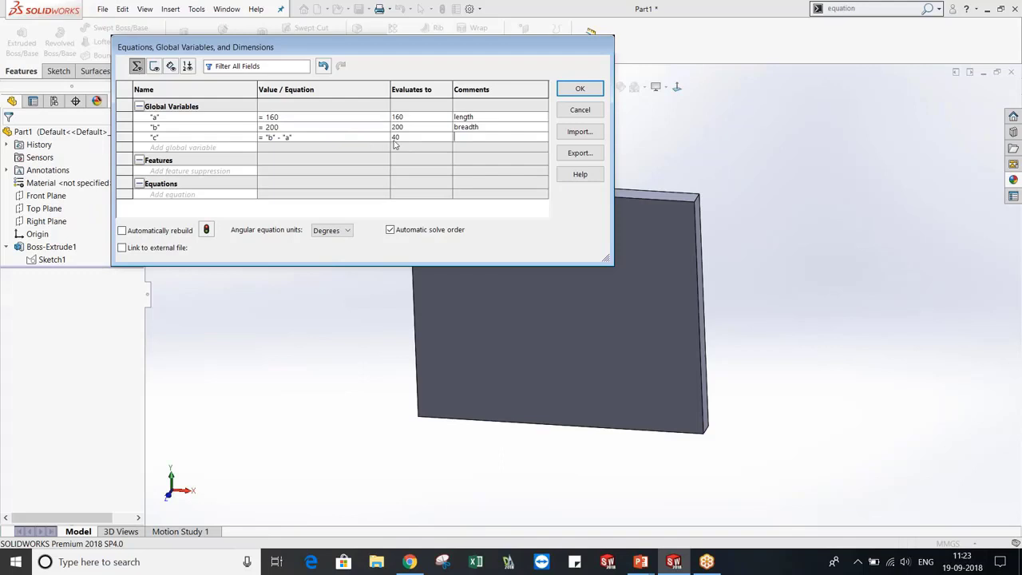
text(width)
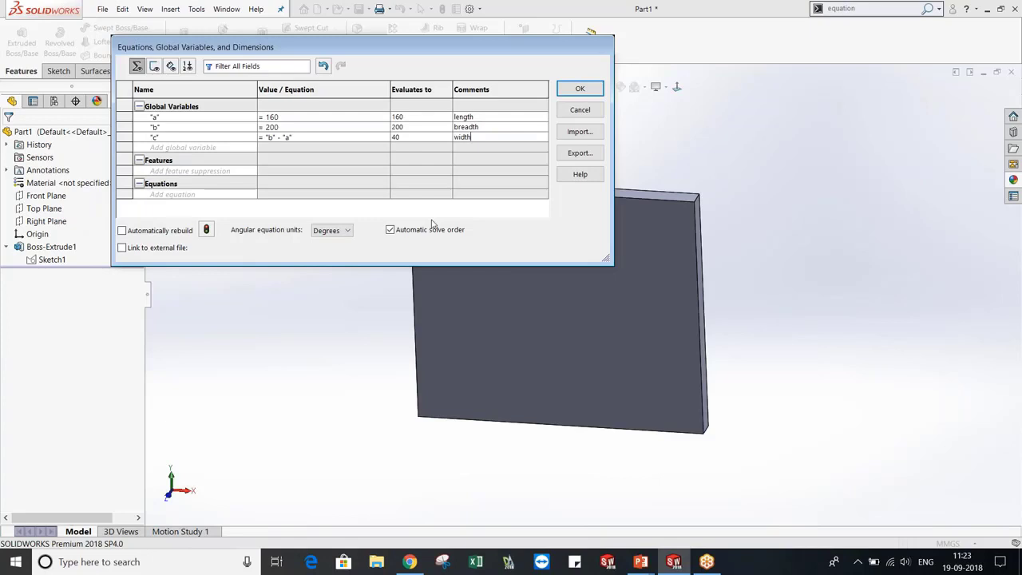
click(579, 92)
scroll(578, 297, up, 3)
middle_drag(698, 301, 641, 289)
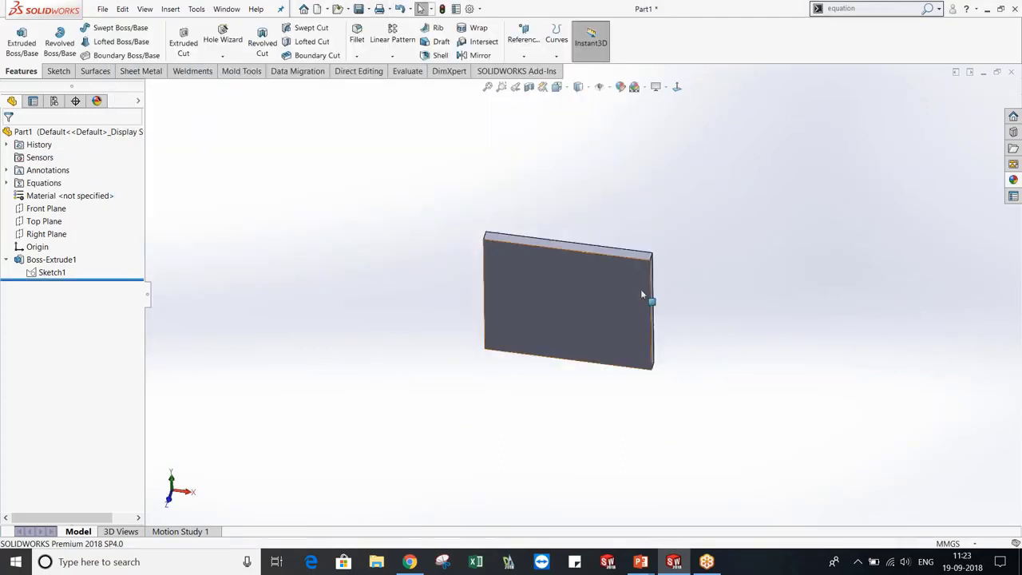
scroll(643, 287, down, 2)
middle_drag(244, 232, 244, 191)
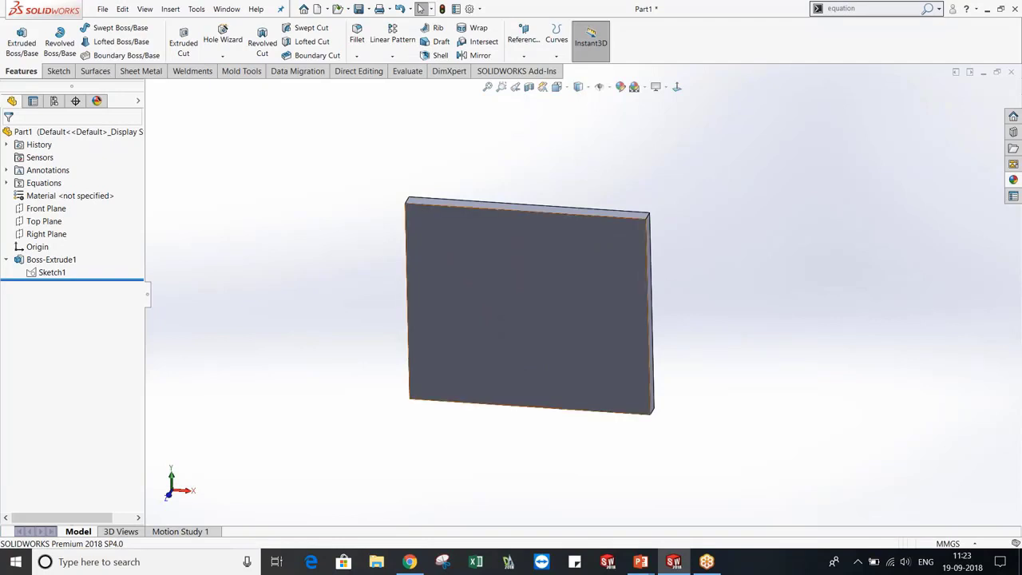
click(52, 273)
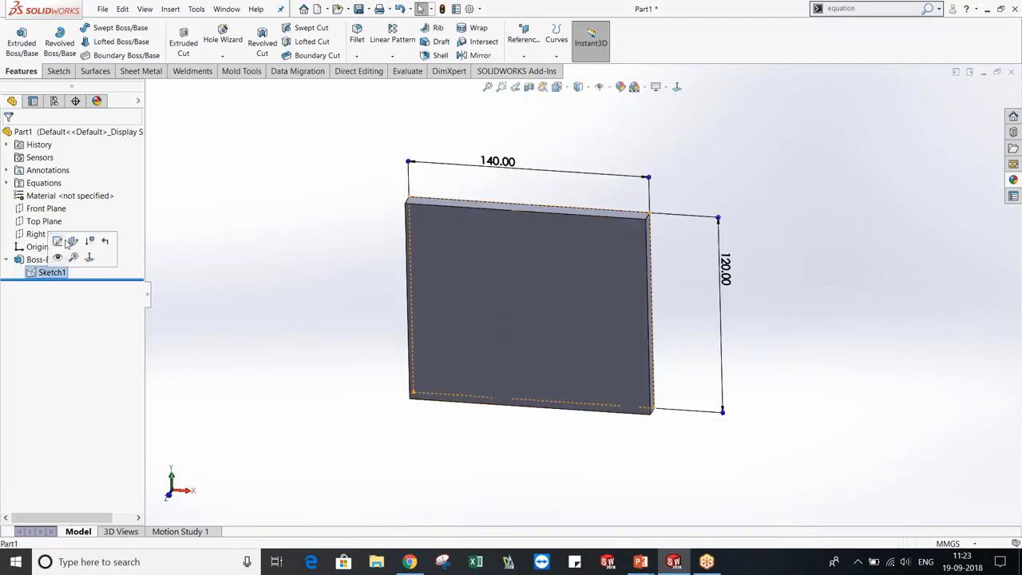
key(Escape)
Add a new part configuration named "1"
click(55, 101)
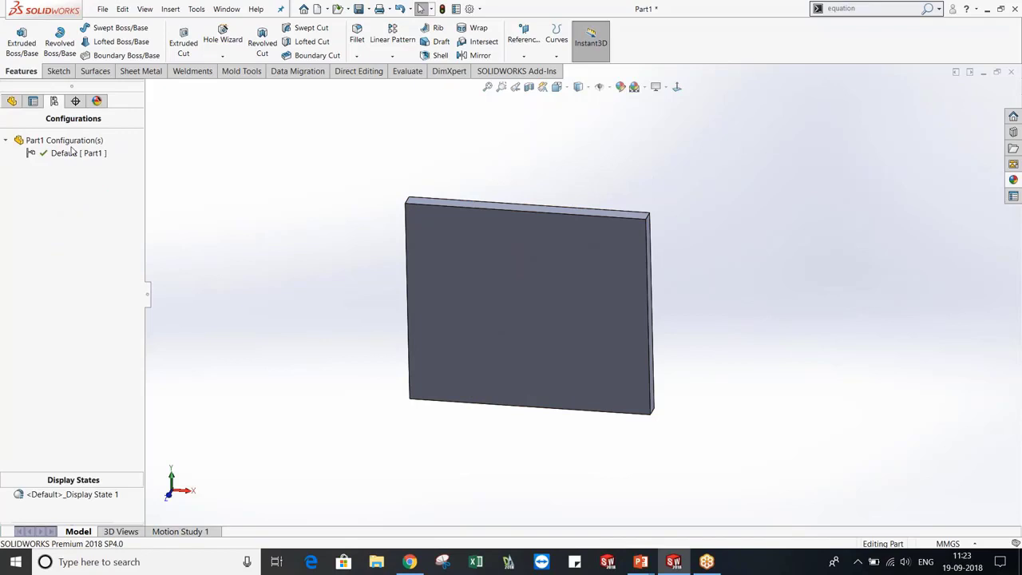
right_click(65, 141)
click(116, 163)
text(1)
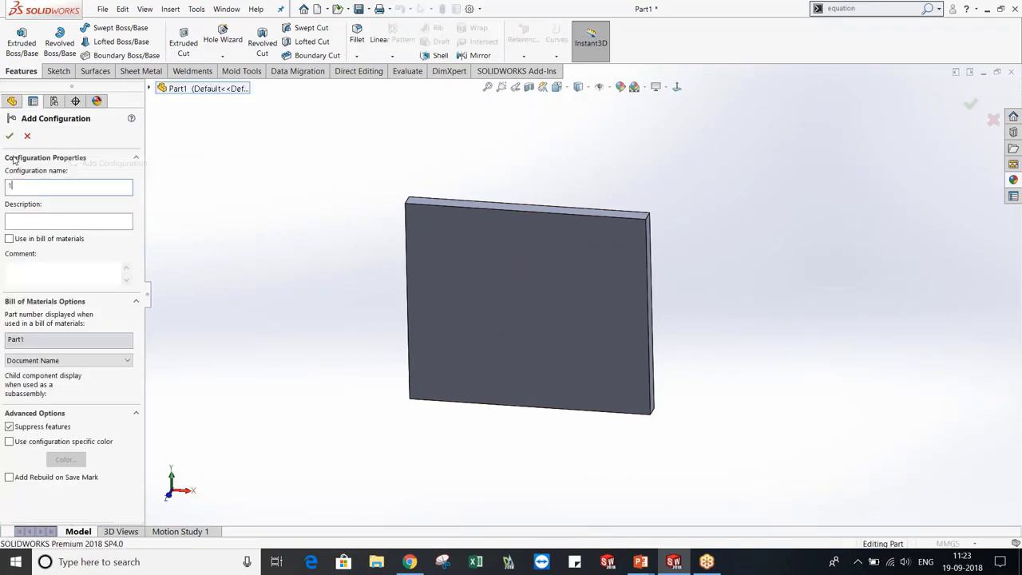
key(Return)
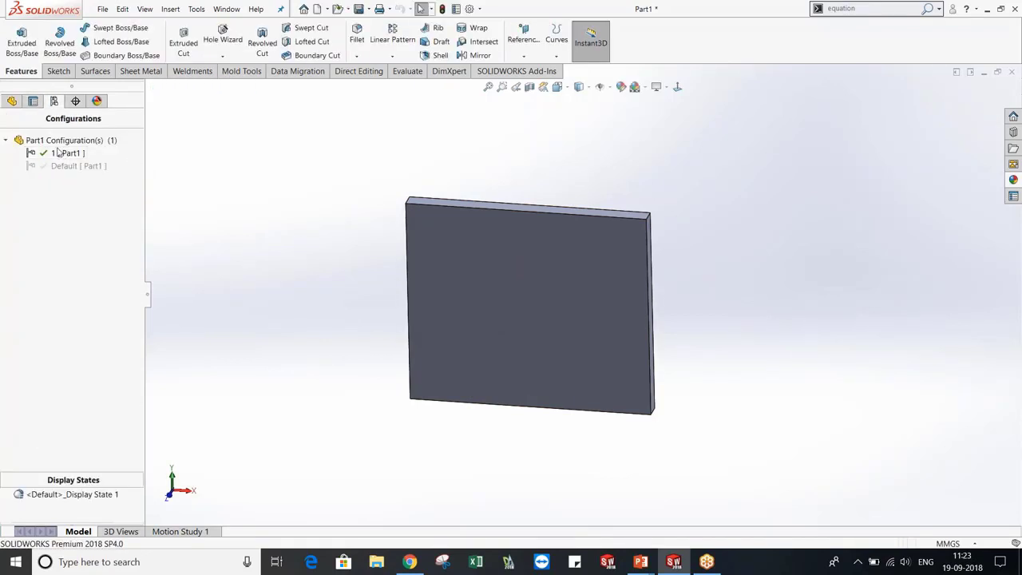
Add another part configuration named "2"
right_click(68, 140)
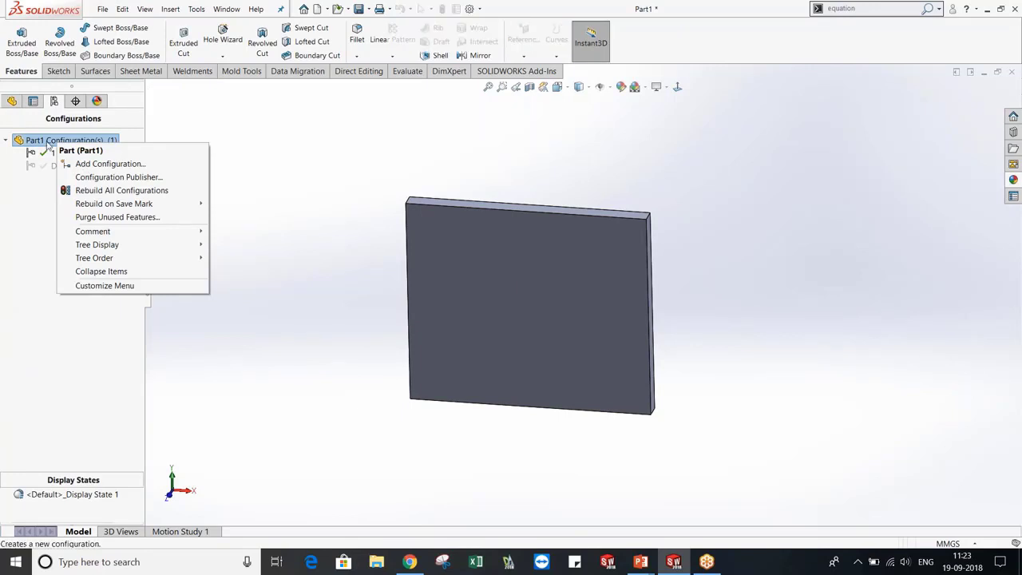
click(110, 163)
text(2)
key(Return)
Activate configuration 1 and open the plate's base sketch for editing, viewed normal to the sketch plane
click(53, 153)
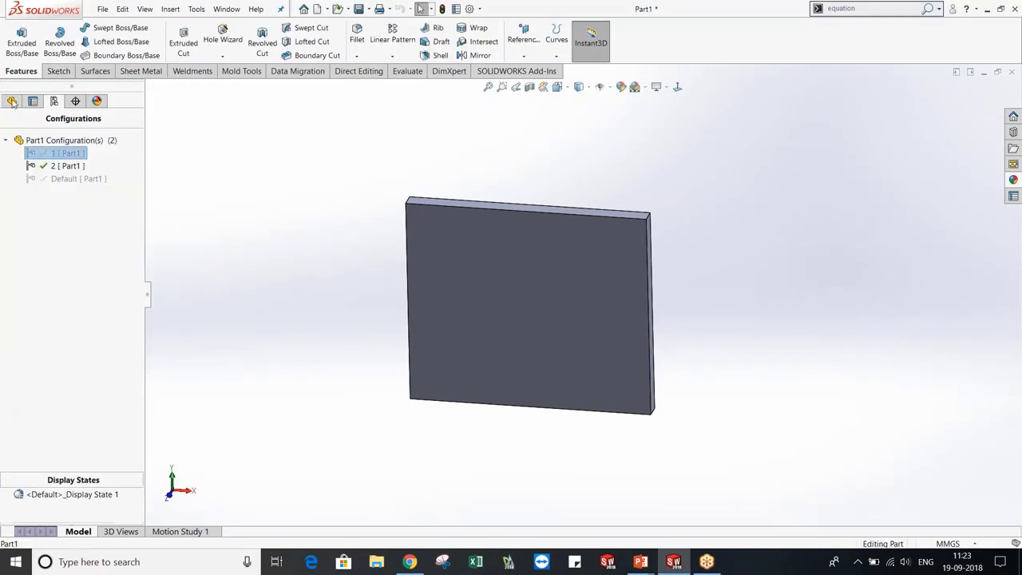
click(12, 102)
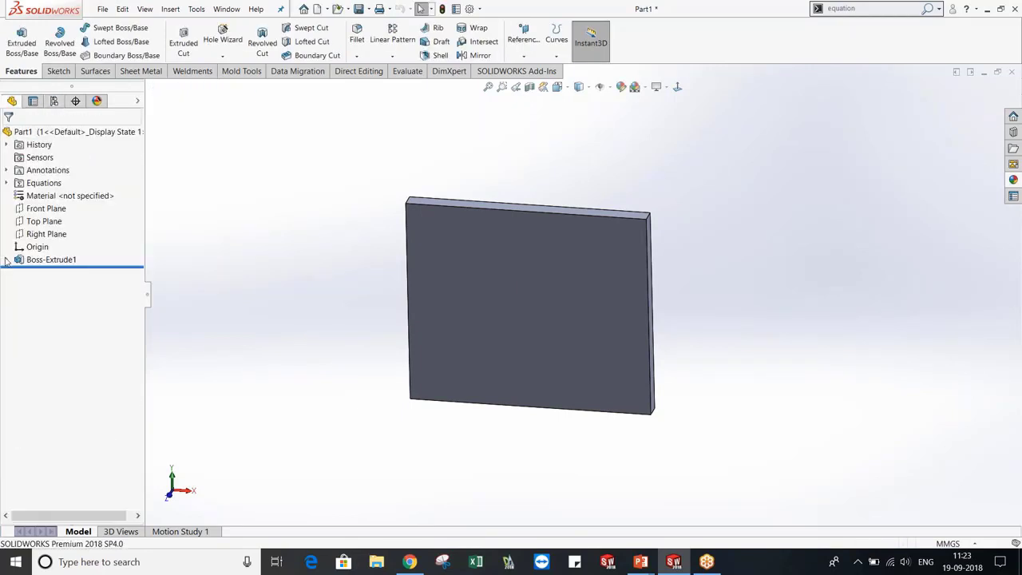
click(7, 259)
click(52, 272)
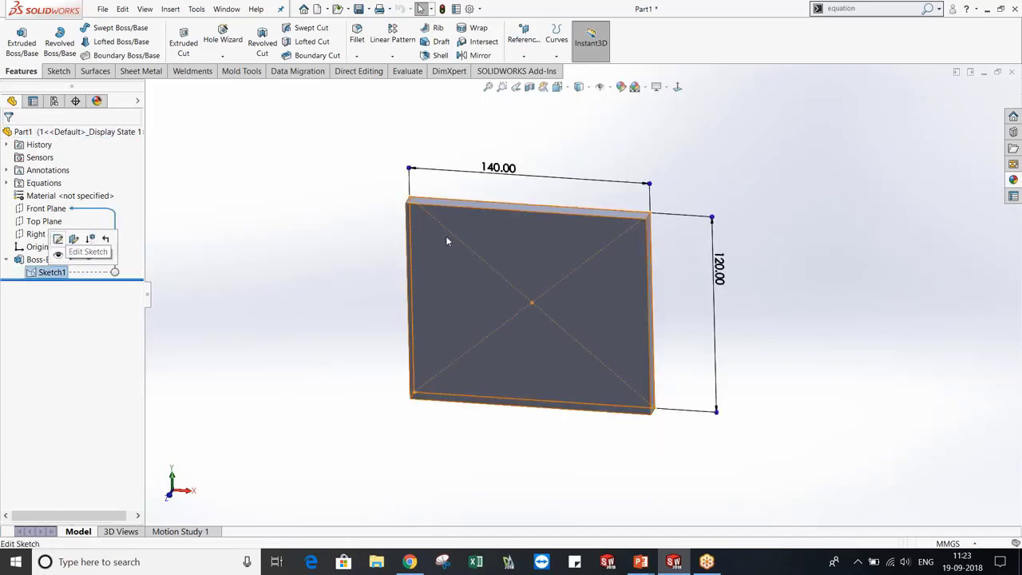
click(58, 239)
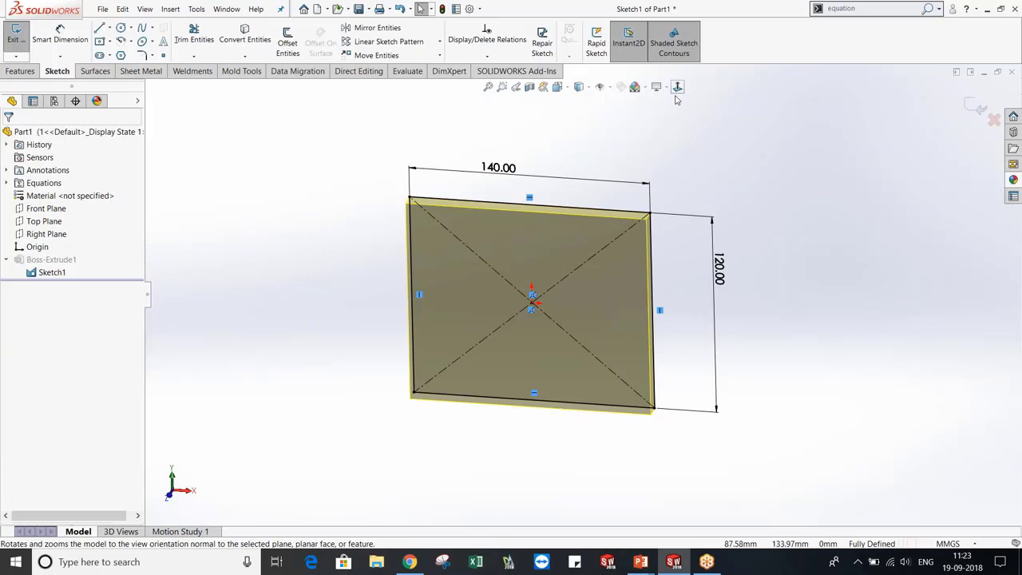
click(677, 95)
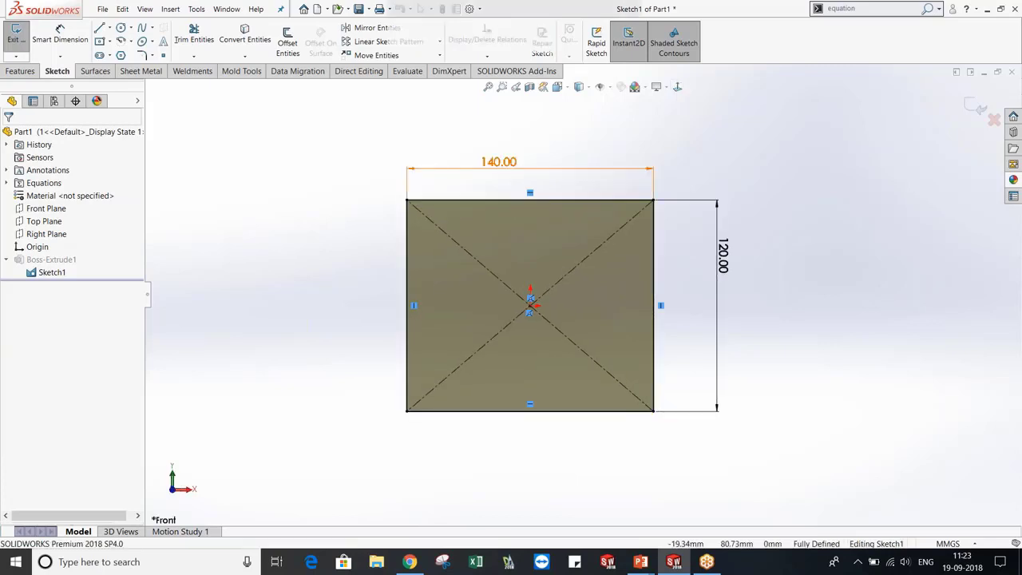
Link the rectangle's horizontal dimension to global variable "a", applying it to this configuration only
double_click(498, 162)
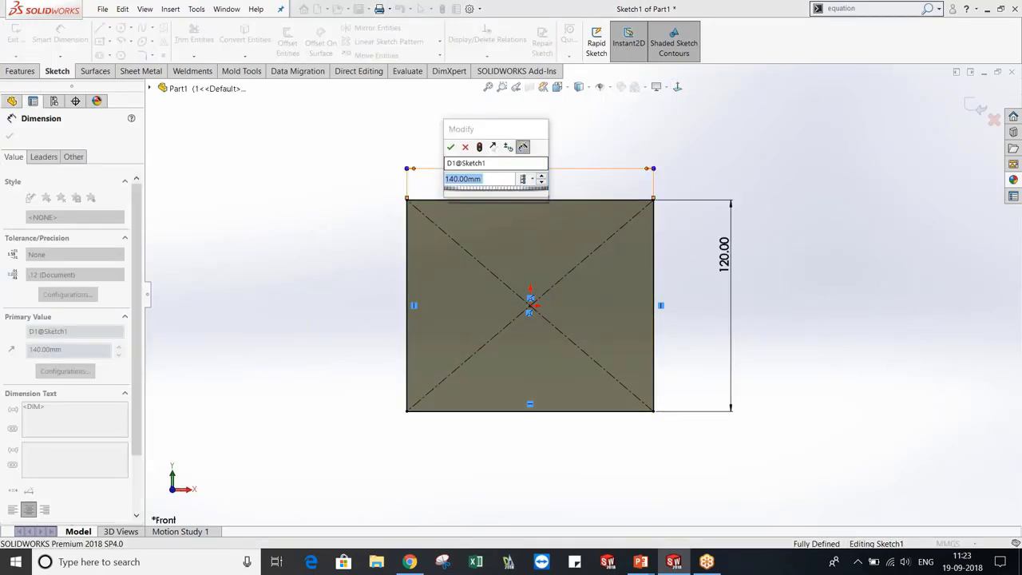
text(=)
mouse_move(497, 206)
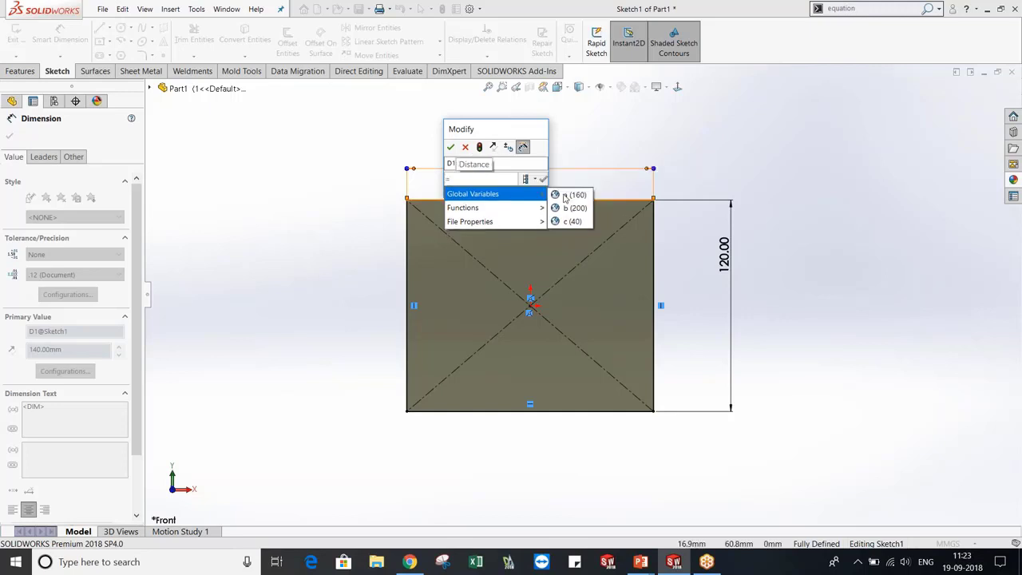
click(570, 195)
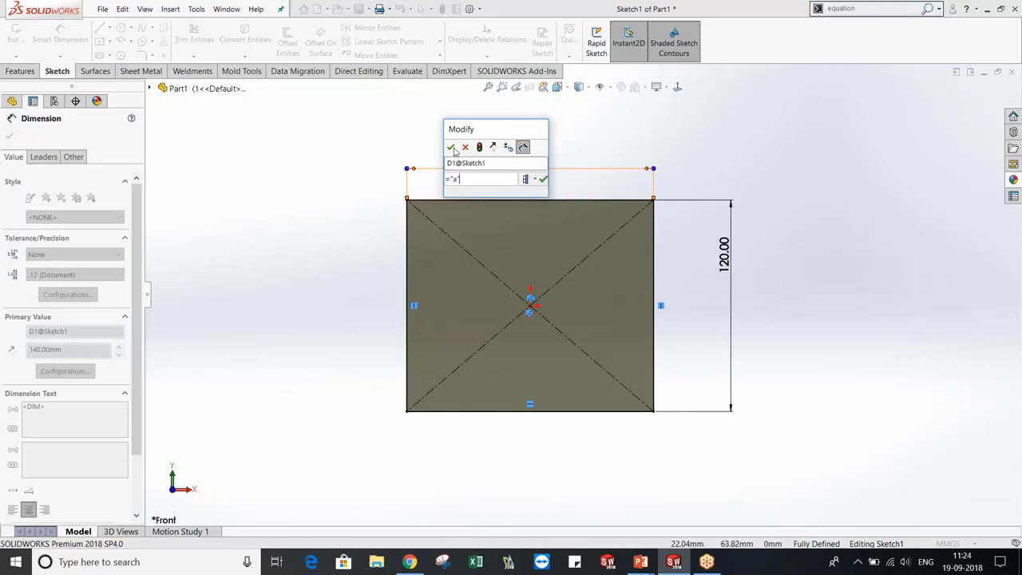
click(535, 179)
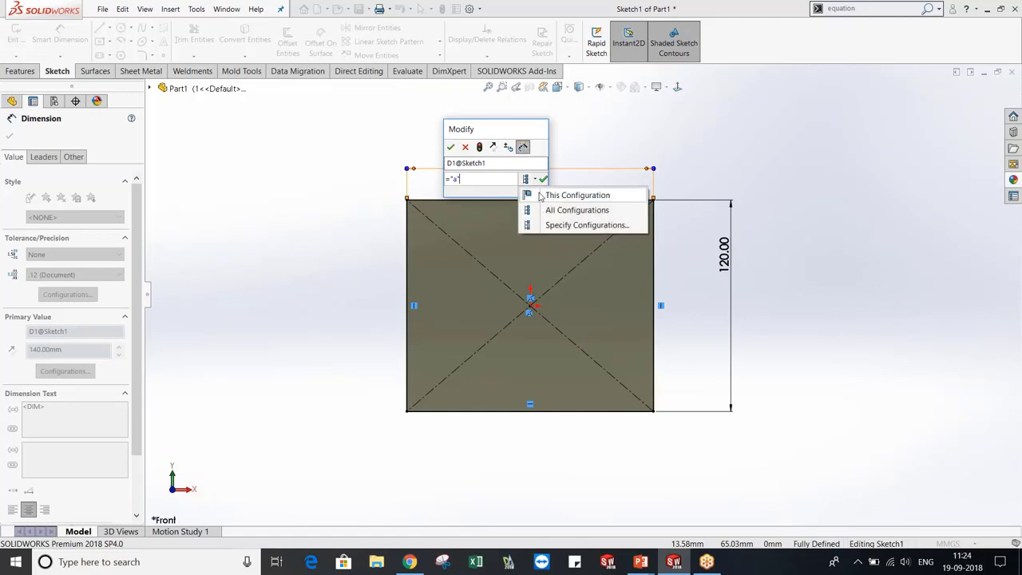
click(583, 200)
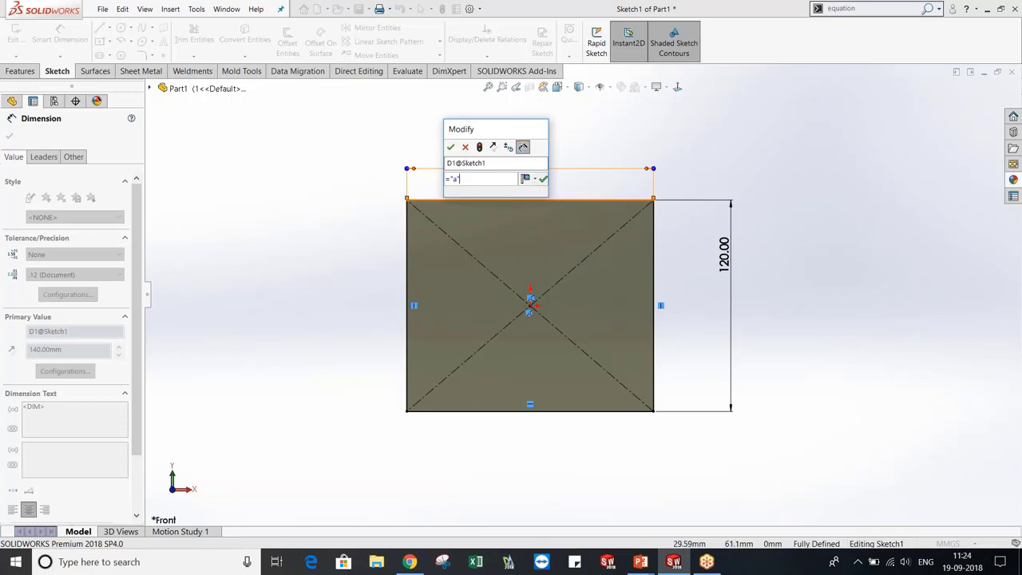
click(451, 147)
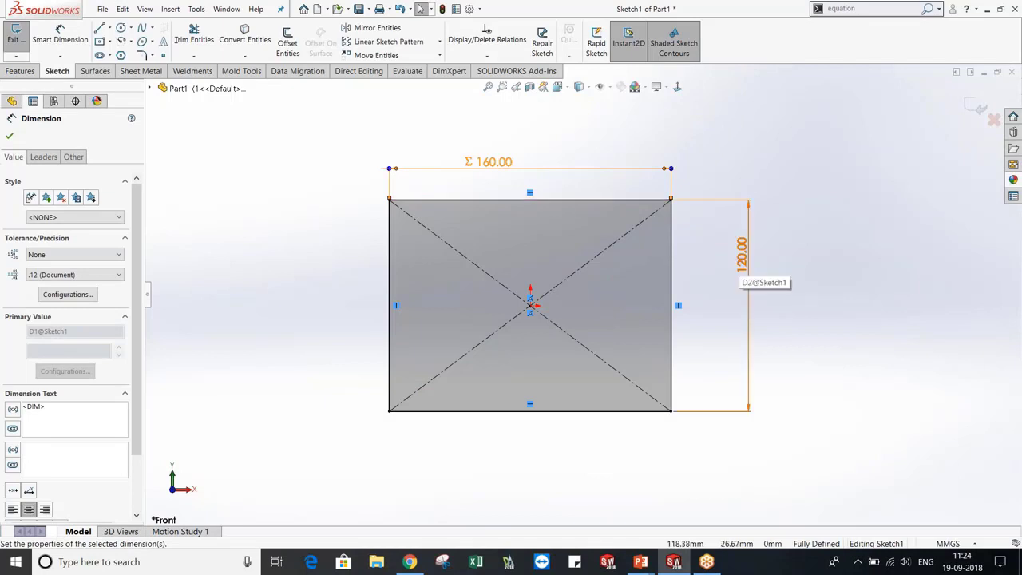
Link the rectangle's vertical dimension to global variable "b" and exit the sketch
double_click(741, 263)
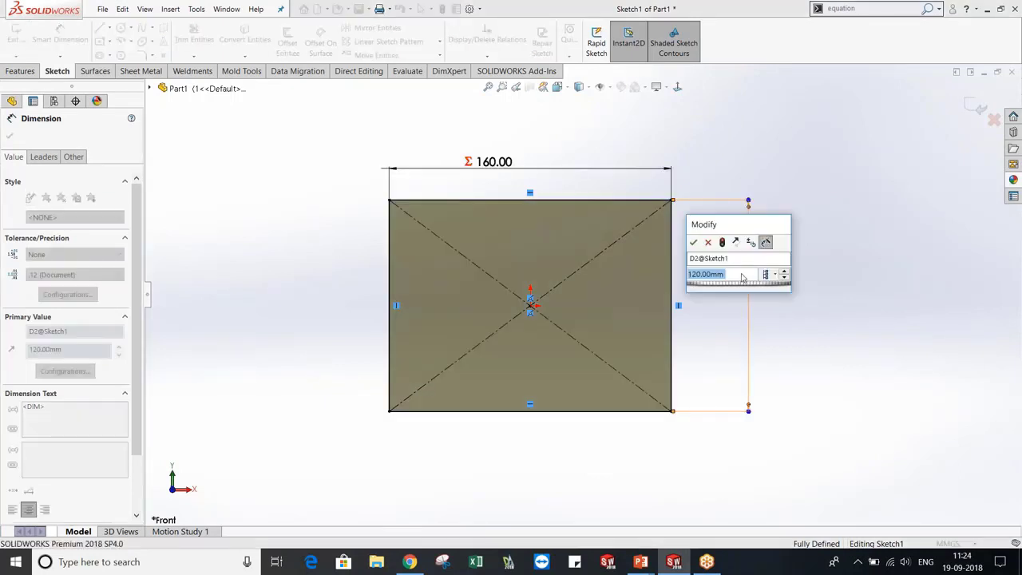
text(=)
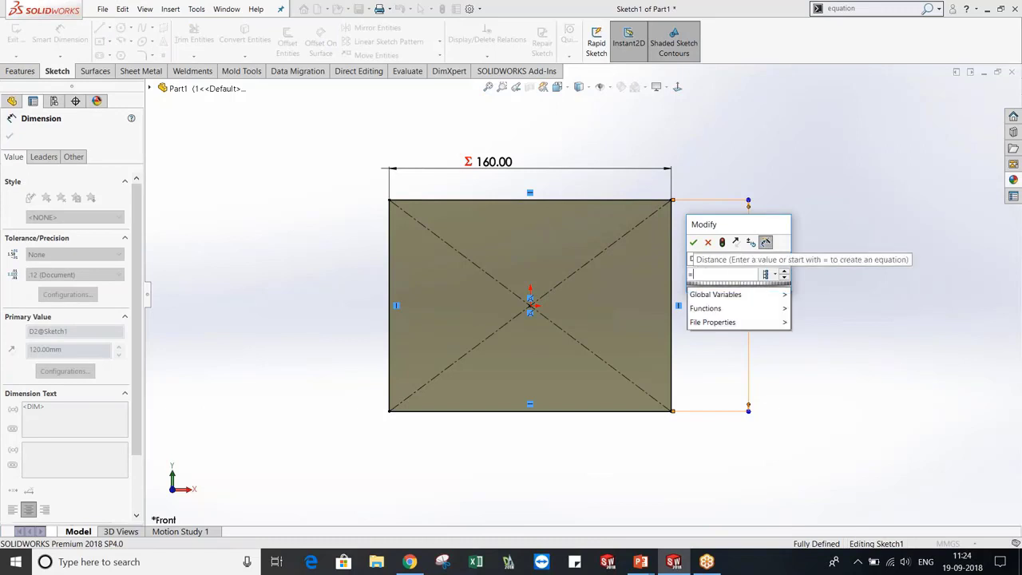
mouse_move(779, 294)
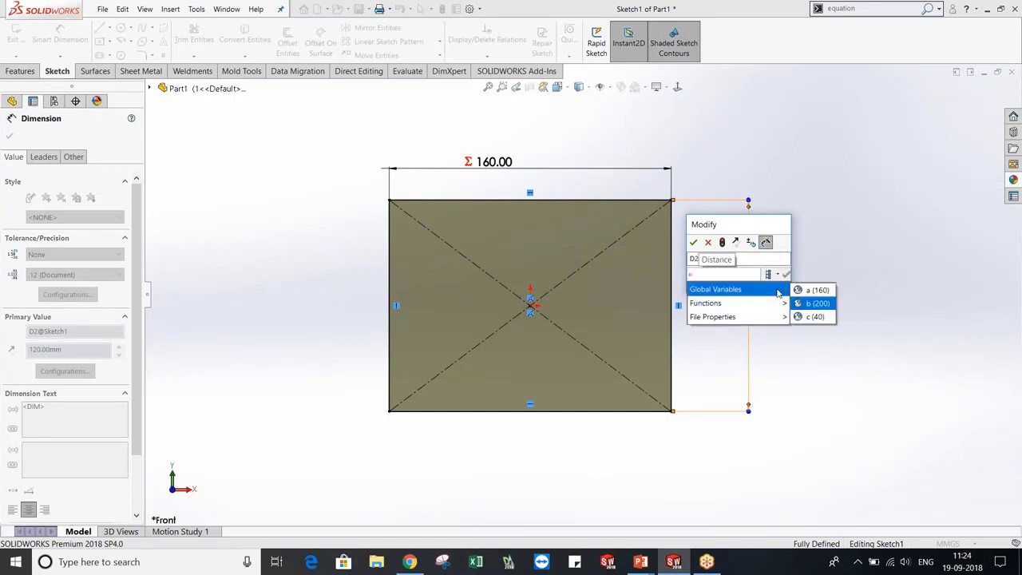
click(815, 303)
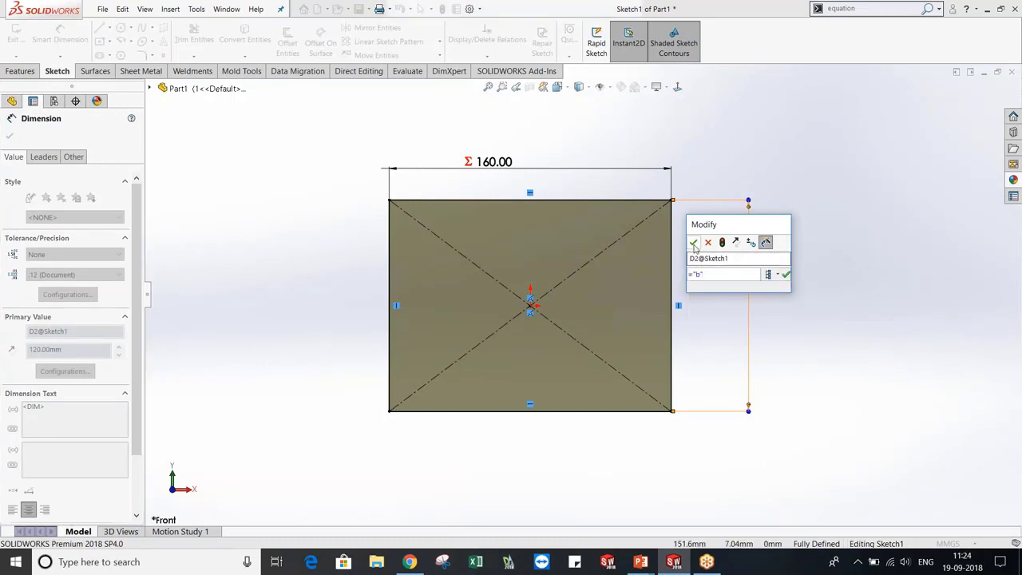
click(694, 243)
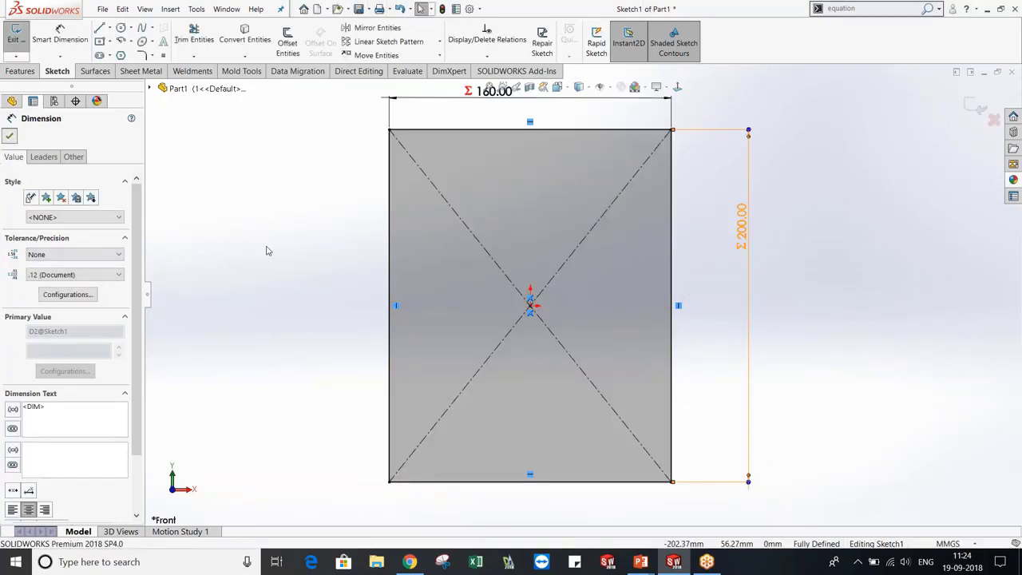
key(Escape)
key(f)
click(969, 106)
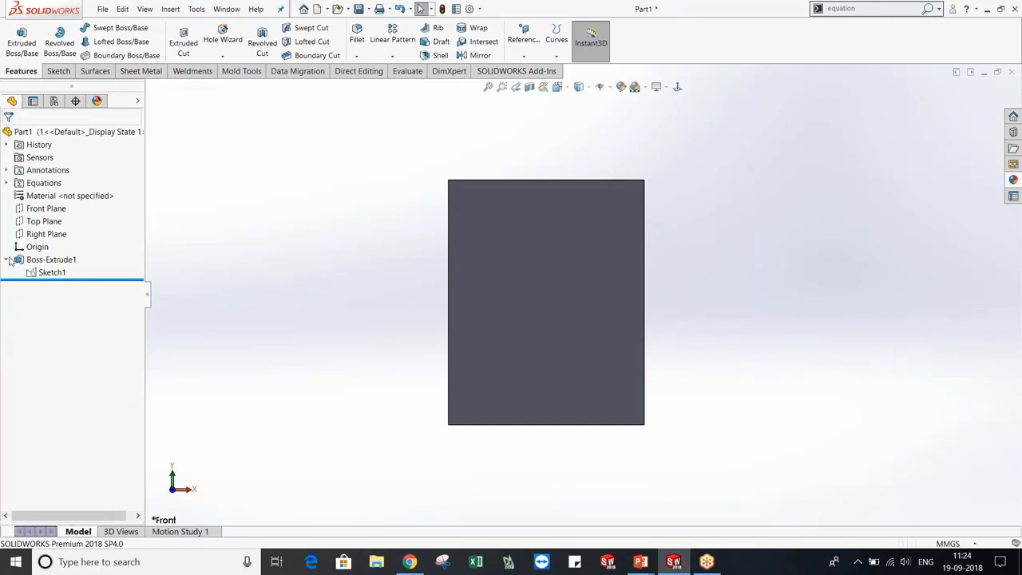
Edit the plate's extrusion and link its blind depth to global variable "b"
click(8, 259)
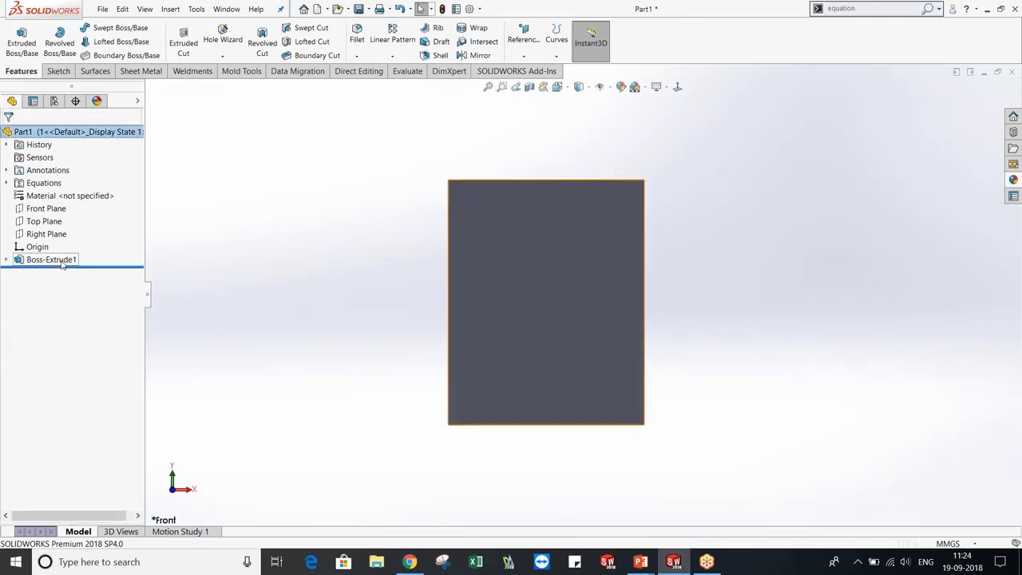
right_click(61, 261)
click(70, 229)
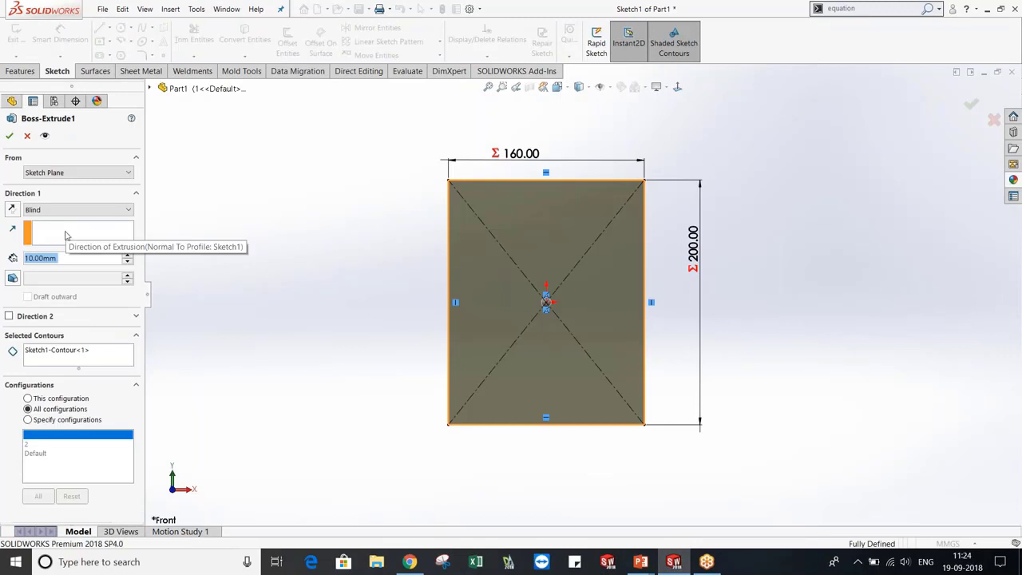
text(=)
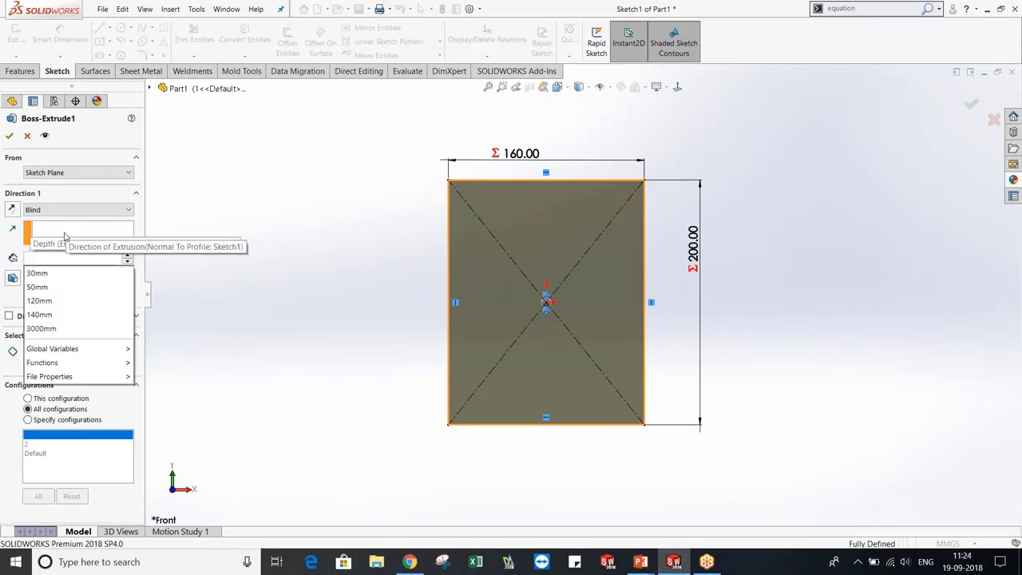
text(=)
mouse_move(74, 272)
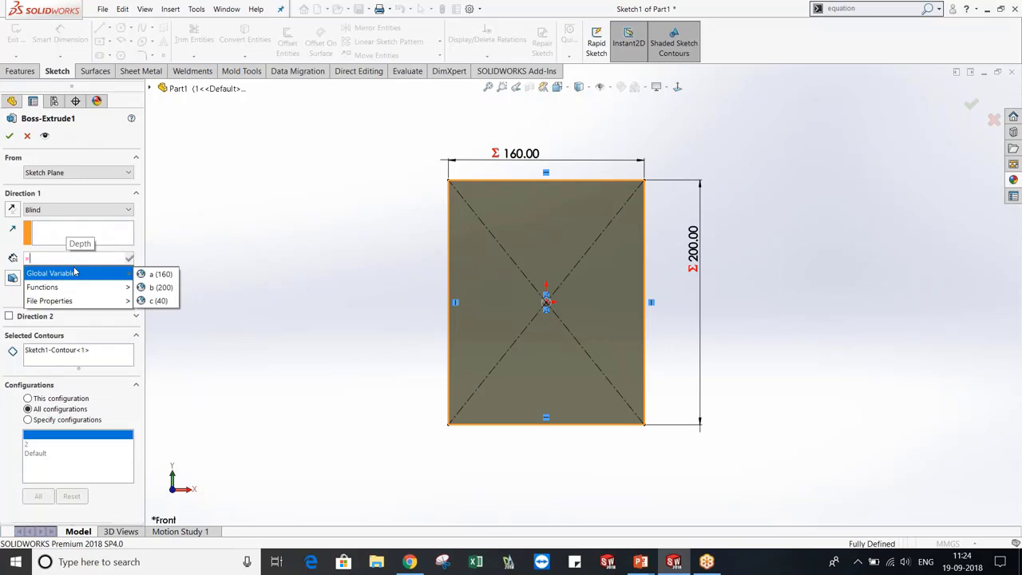
key(Down)
key(Right)
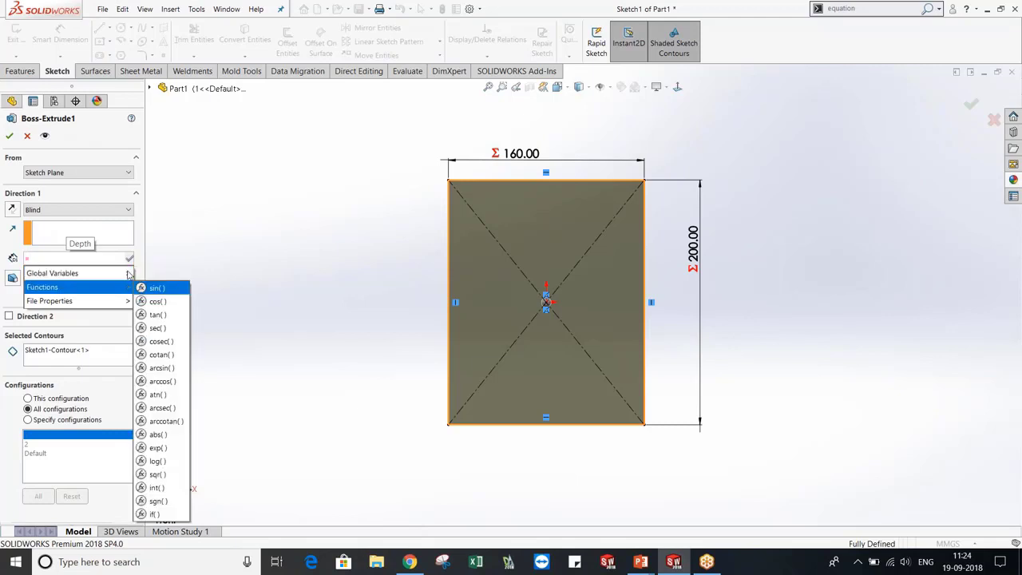
click(144, 284)
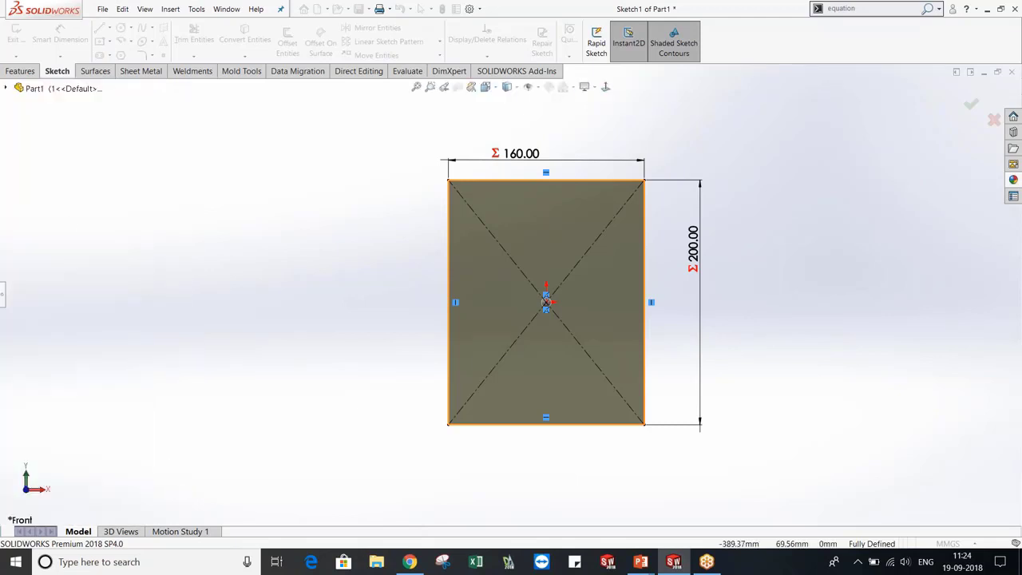
click(3, 294)
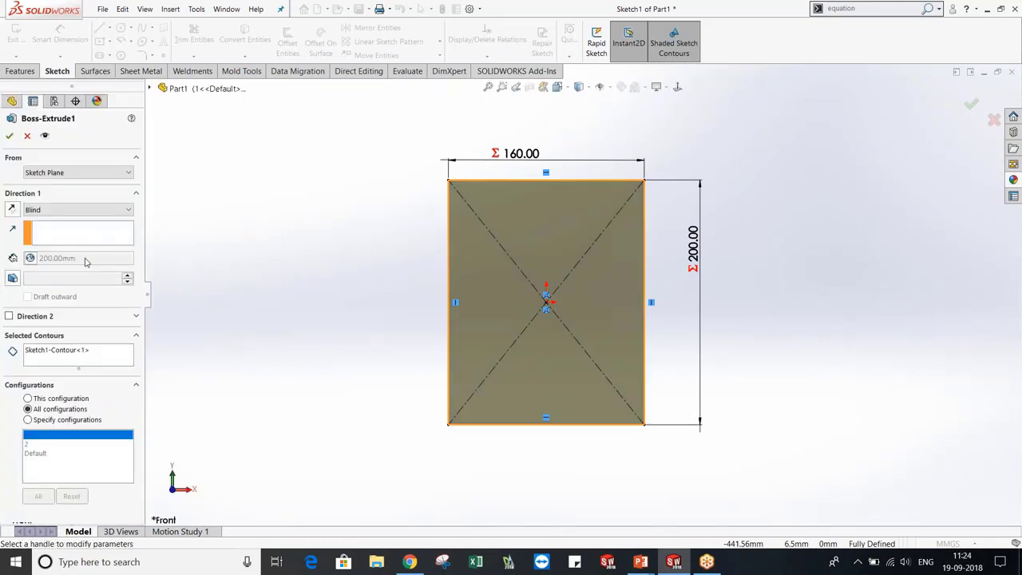
Extend the extrusion depth equation to "b"-"a" and accept the feature
click(31, 258)
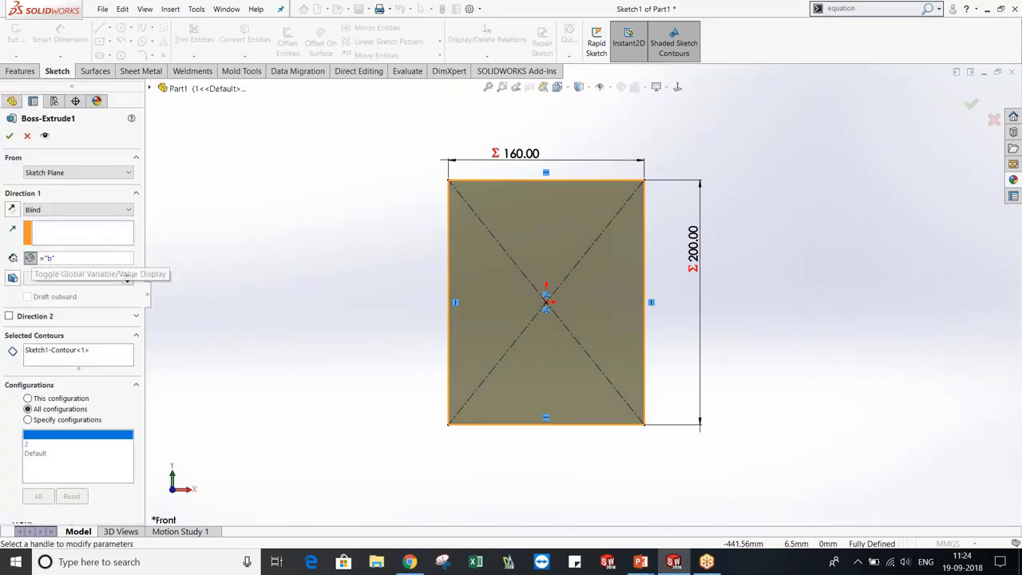
text(-)
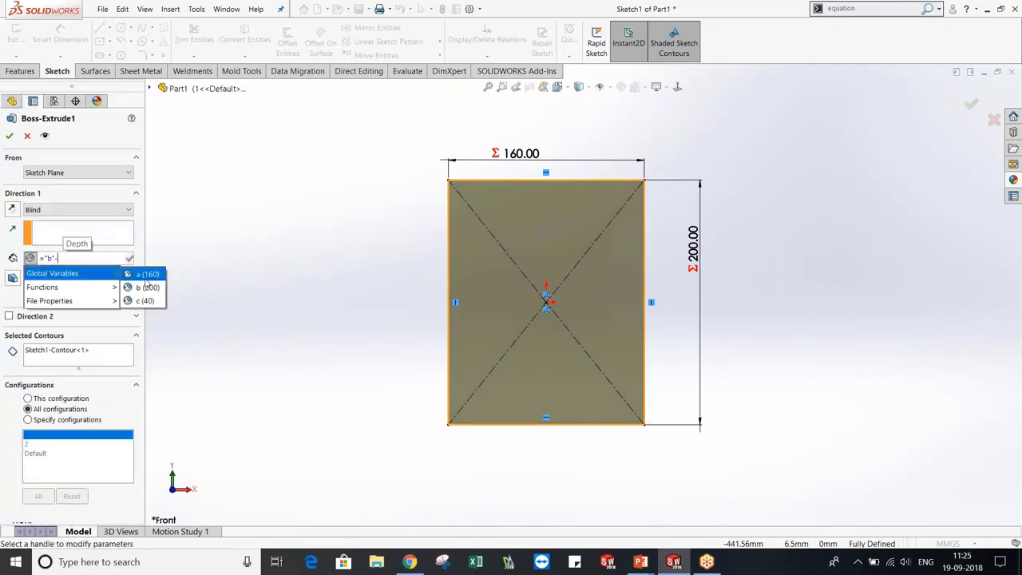
click(146, 273)
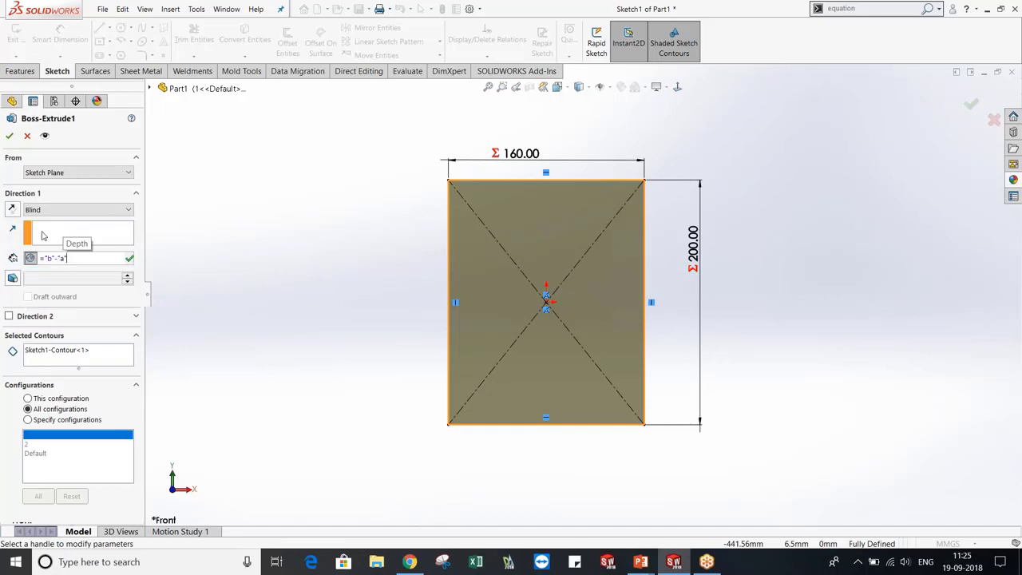
click(9, 136)
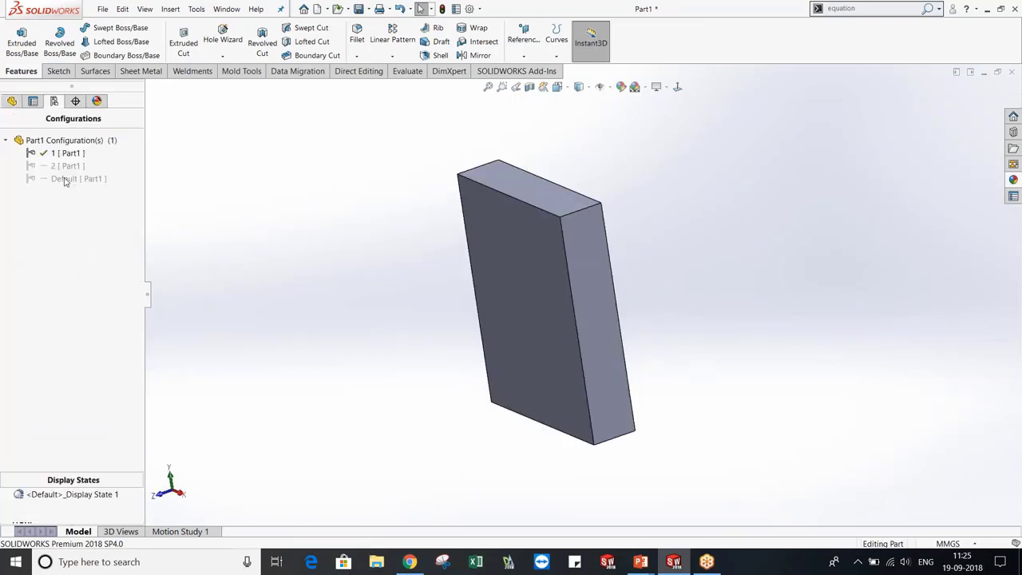
Activate the Default configuration and return to configuration 1 to compare the plate's shape, ending in a front view
double_click(65, 179)
middle_drag(710, 289, 731, 216)
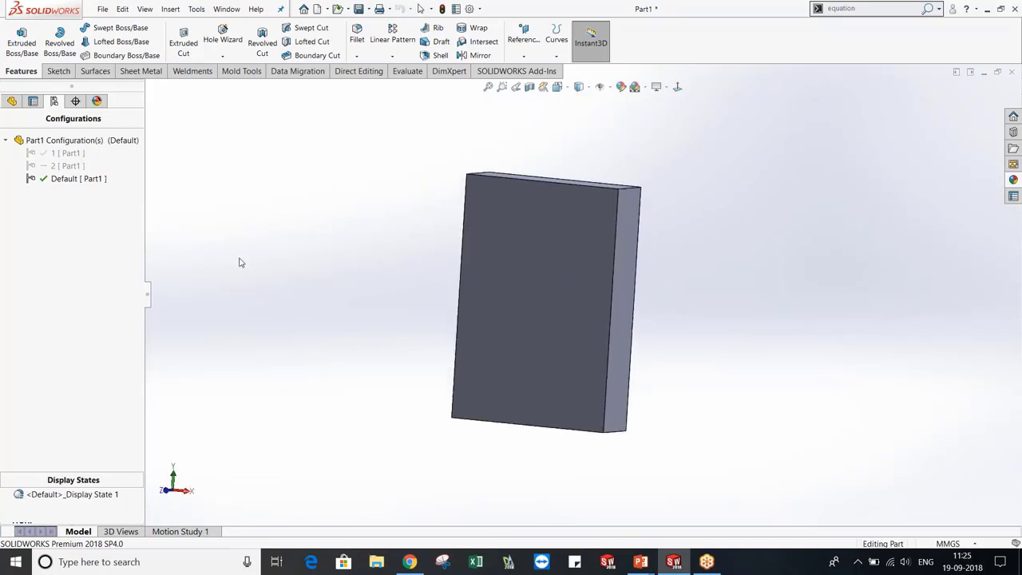
key(ctrl+shift+z)
double_click(50, 156)
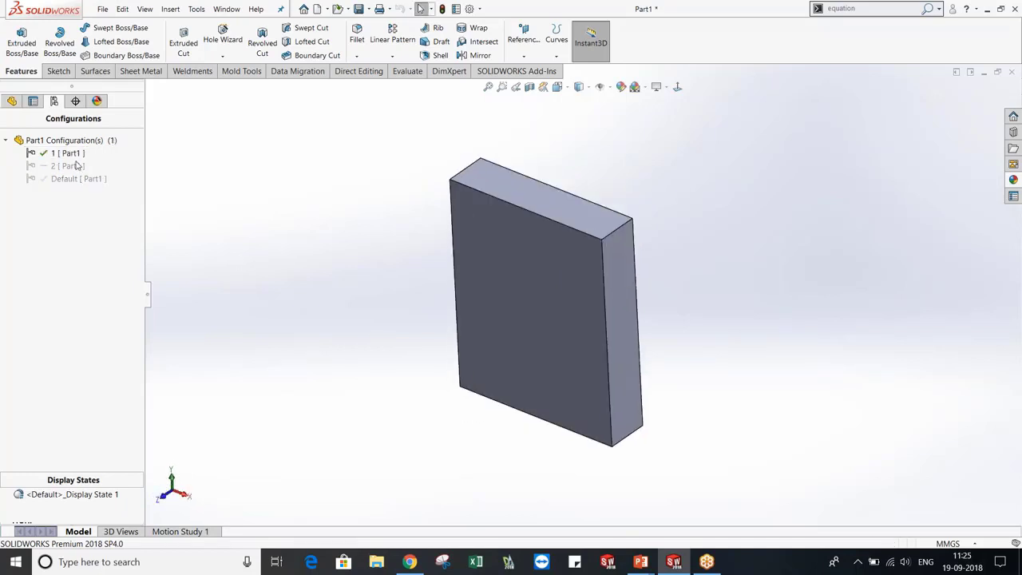
click(610, 87)
click(727, 238)
click(678, 87)
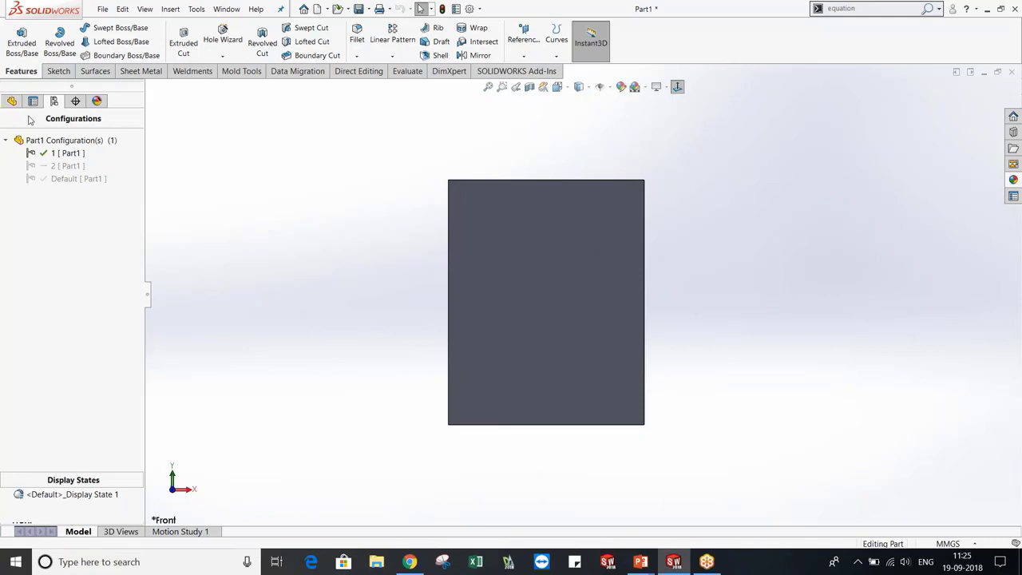
Open the plate's base sketch to review its equation-driven dimensions and exit it unchanged
click(12, 100)
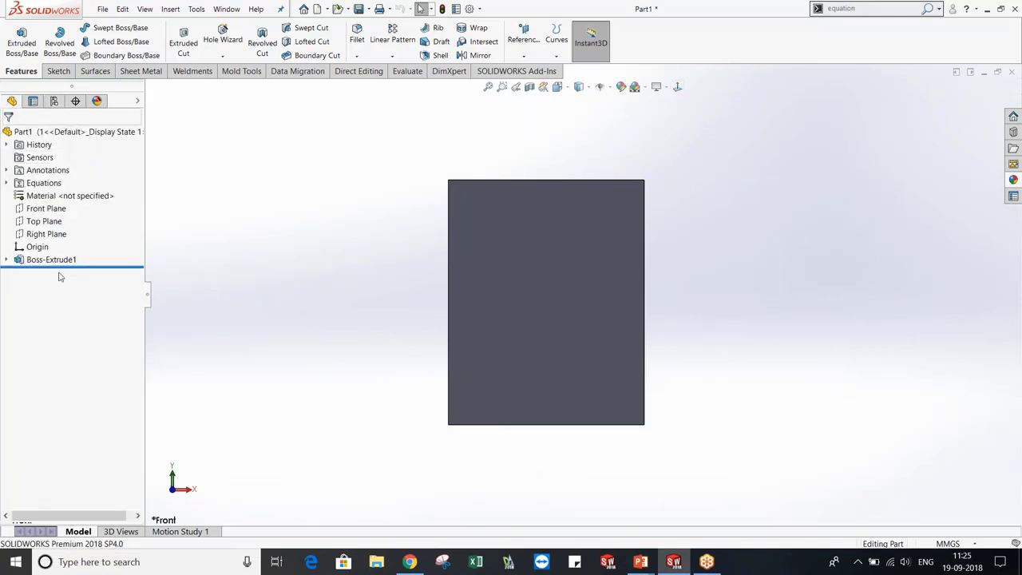
click(51, 259)
click(73, 224)
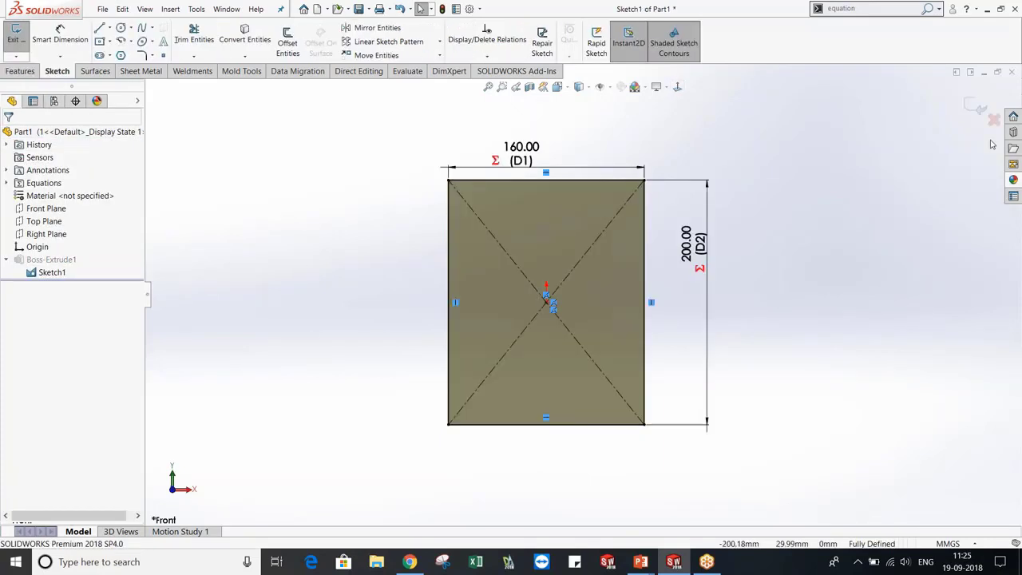
click(971, 115)
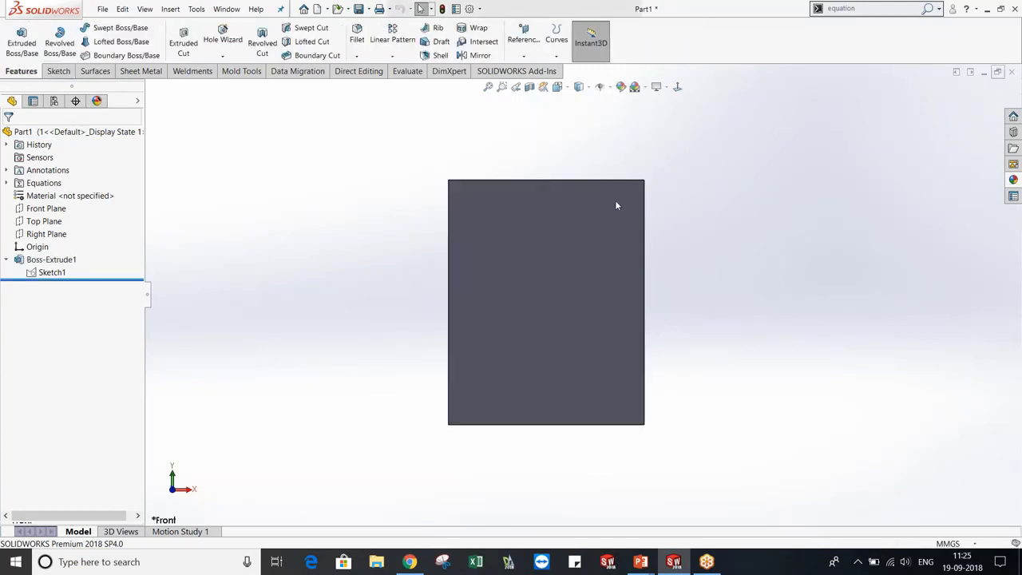
Close the current part without saving and create a new part document
key(ctrl+w)
key(n)
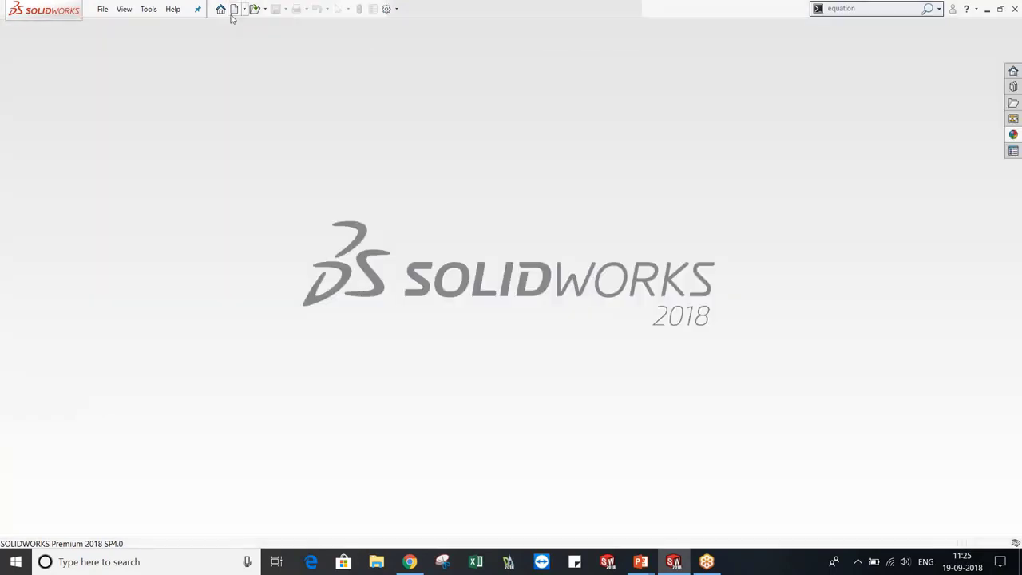
click(233, 10)
click(273, 134)
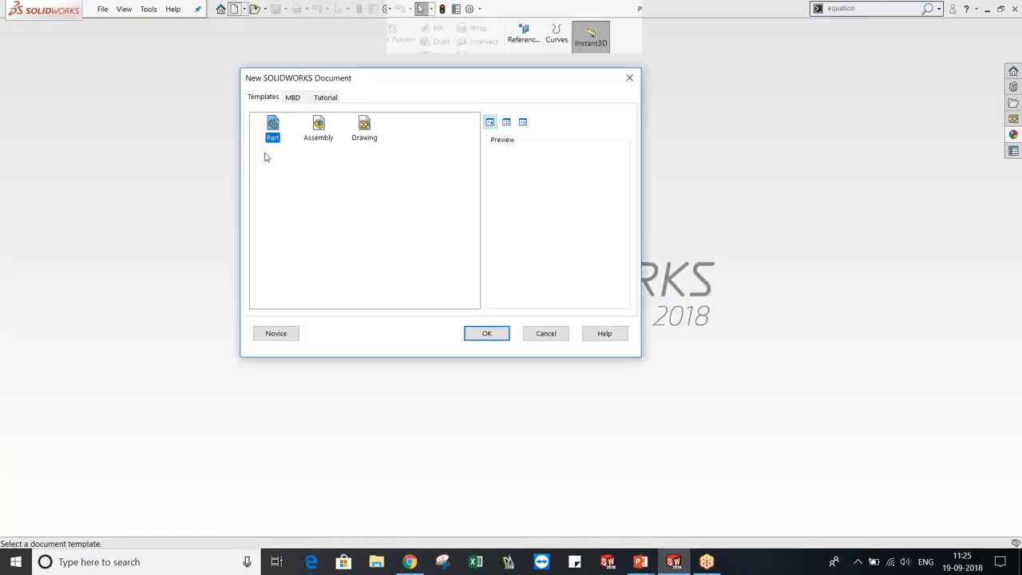
key(Return)
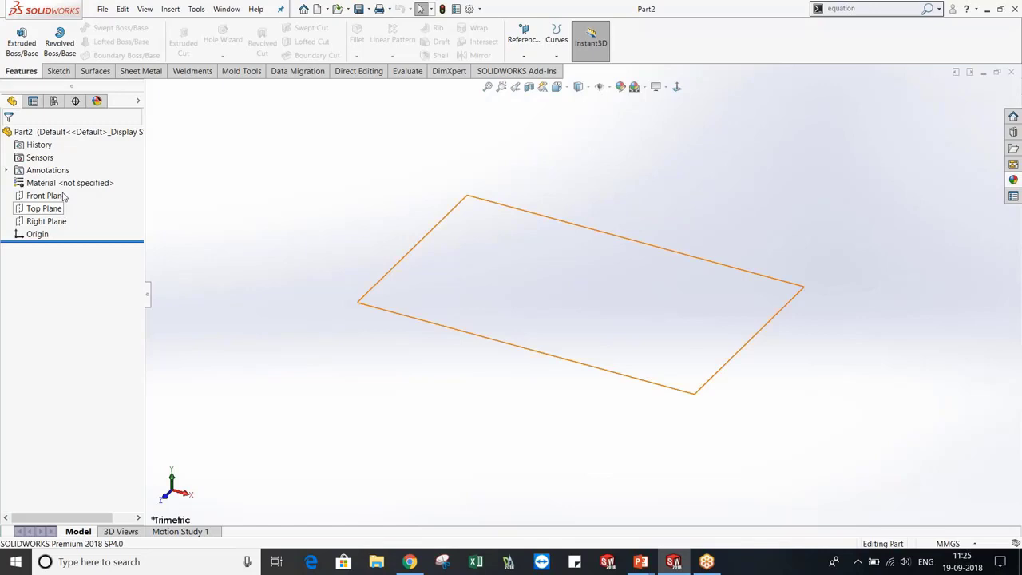
Sketch a center rectangle about 136 × 78 mm on the Front Plane, centred on the origin
click(59, 196)
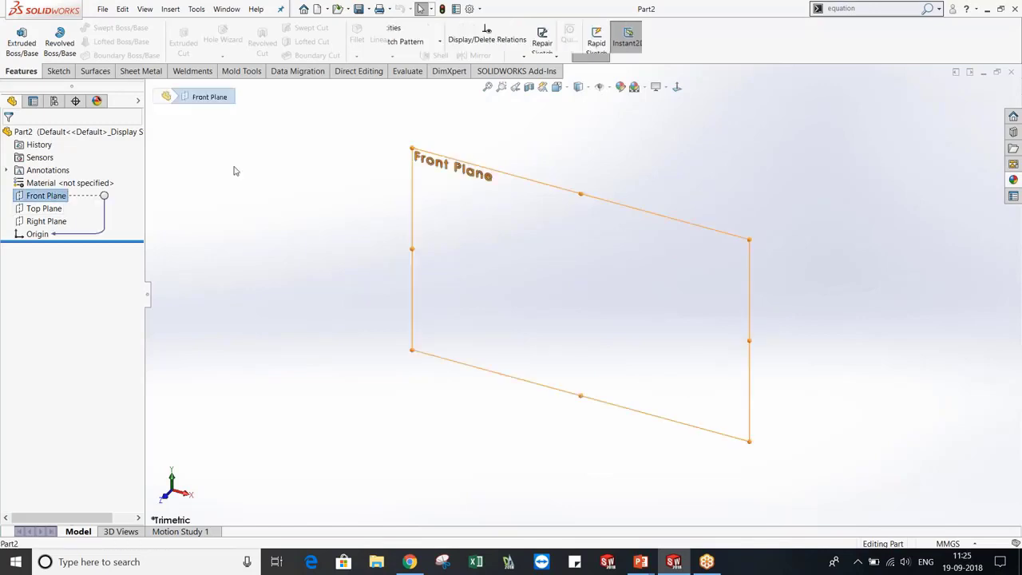
click(100, 41)
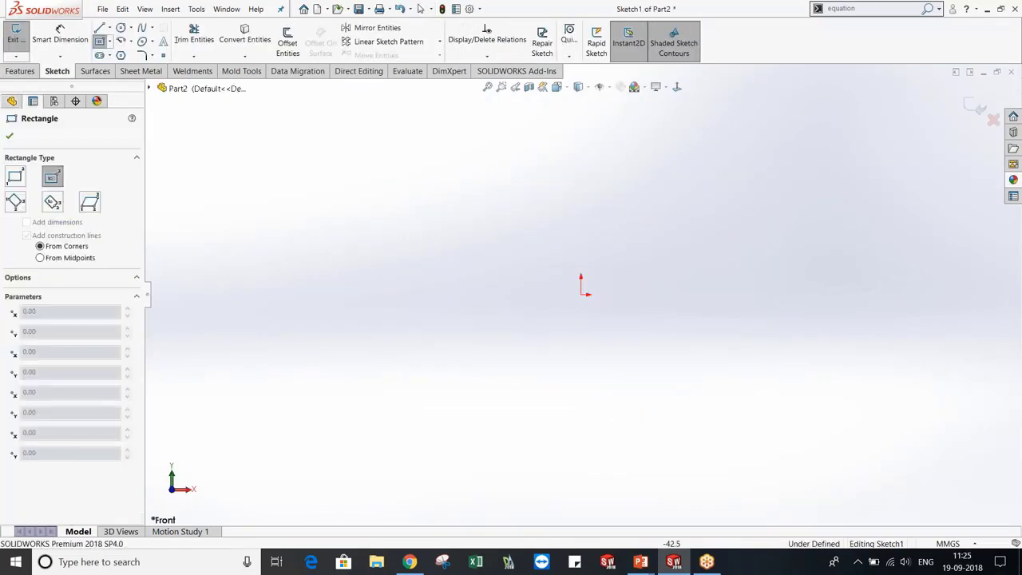
click(435, 376)
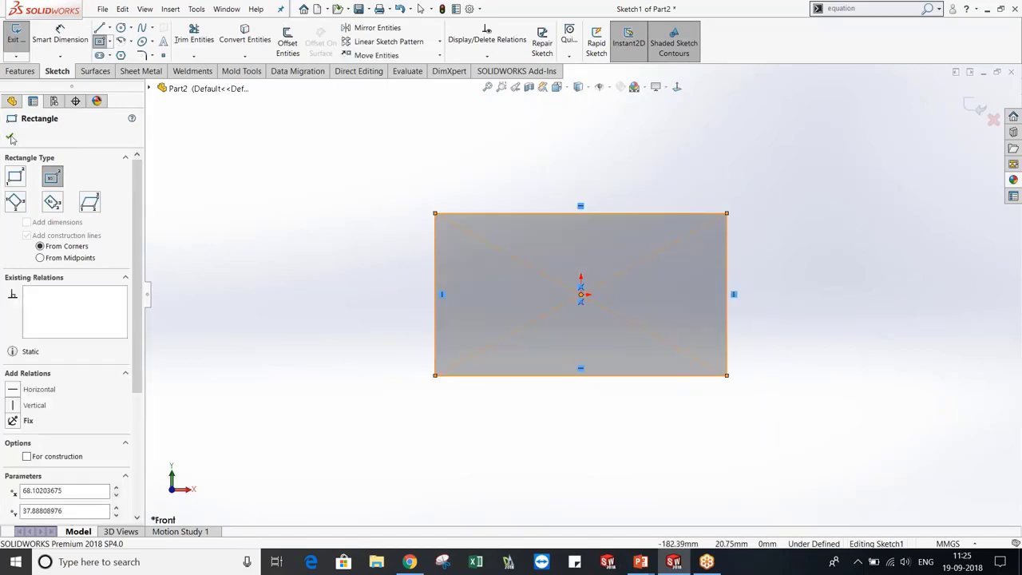
click(559, 149)
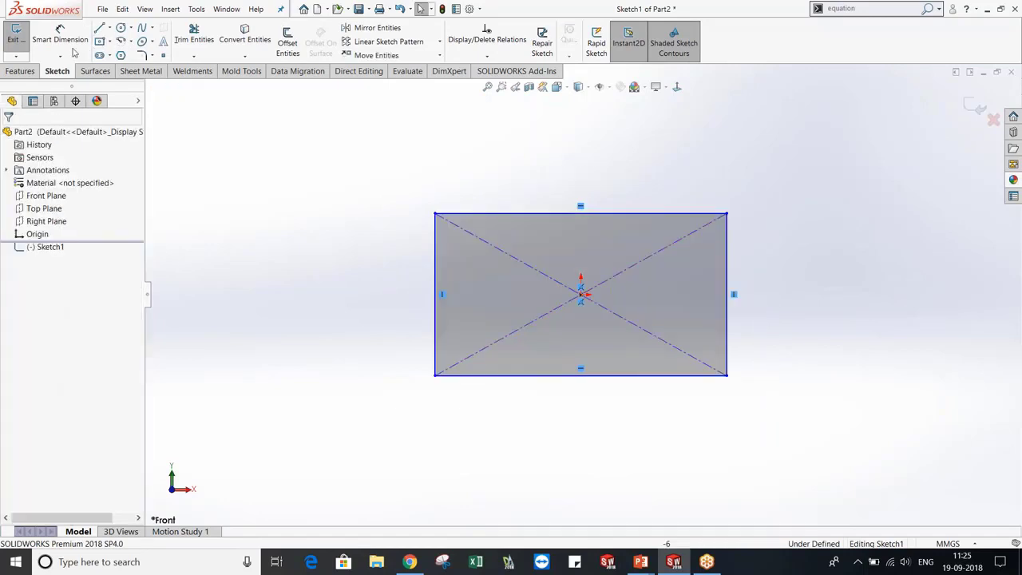
click(73, 51)
key(ctrl+b)
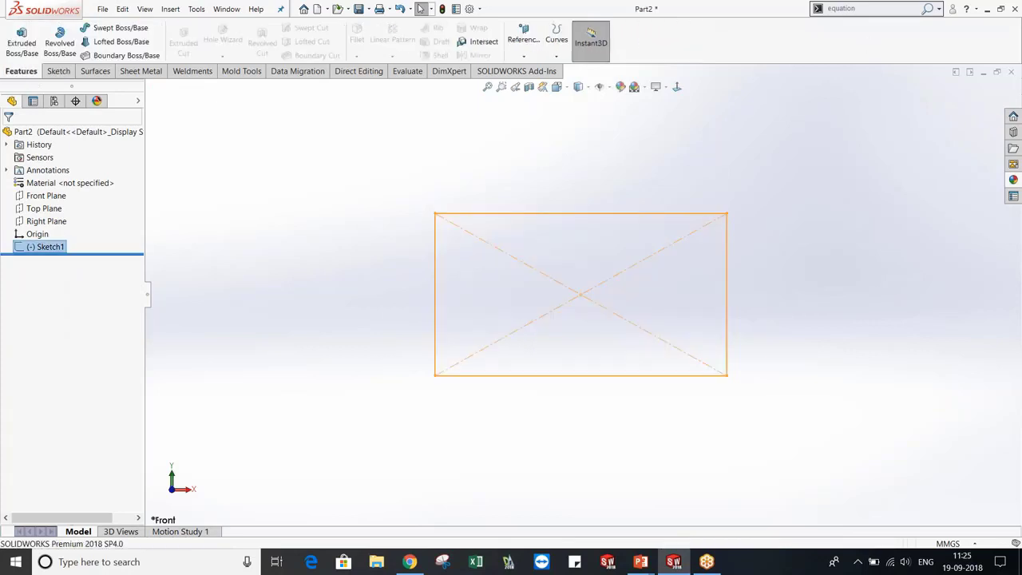
click(838, 8)
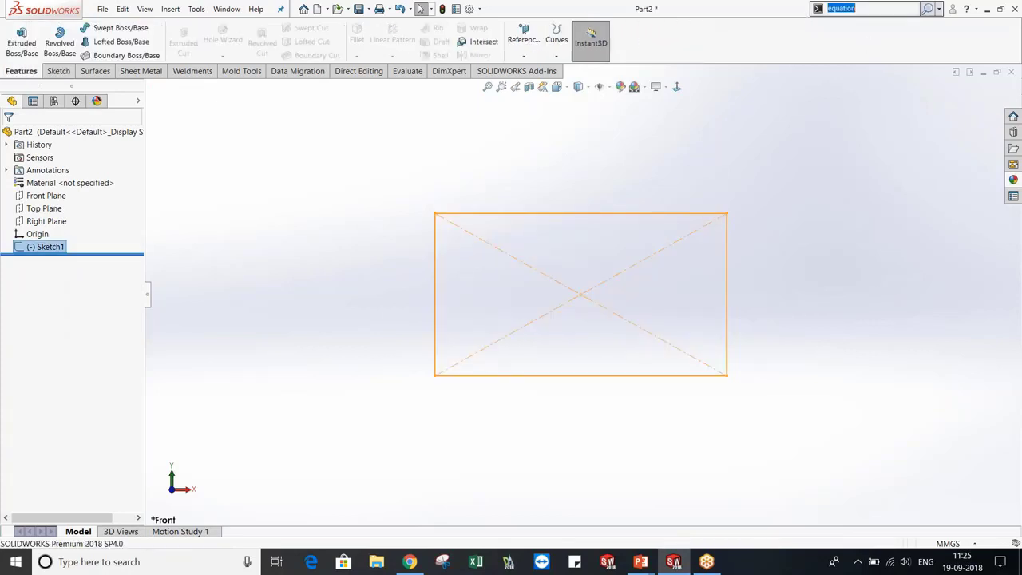
text(design)
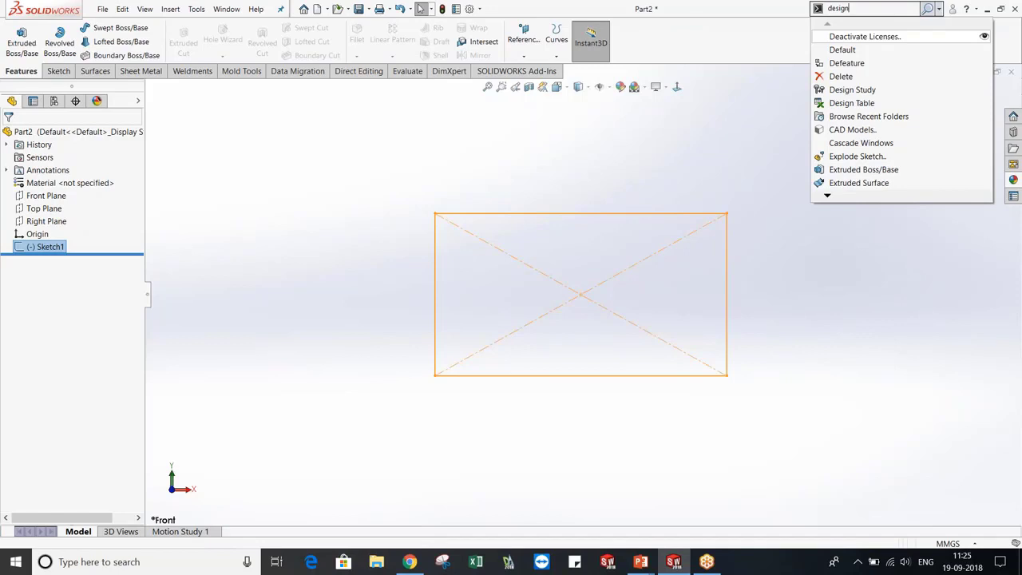
click(849, 39)
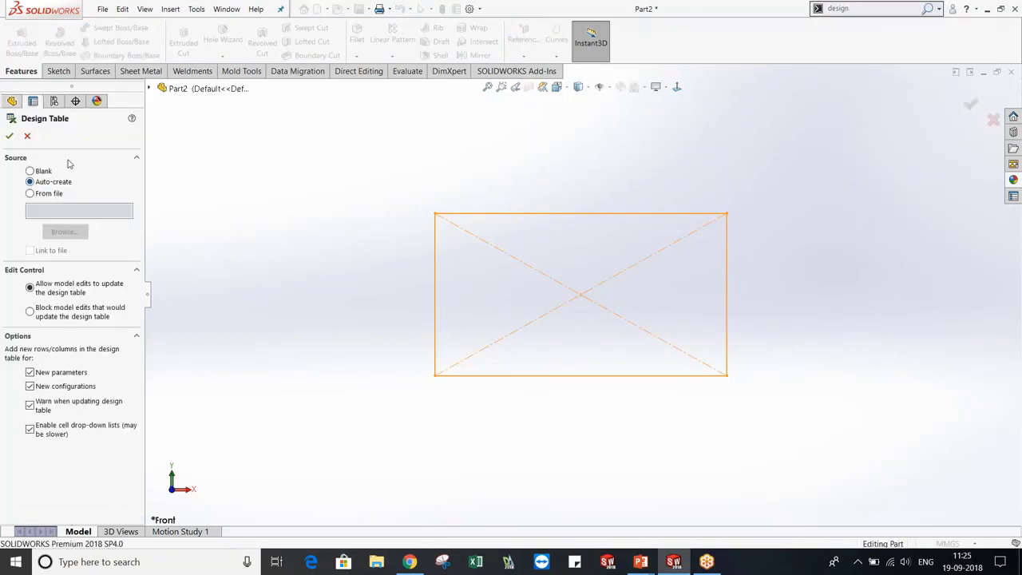
key(Escape)
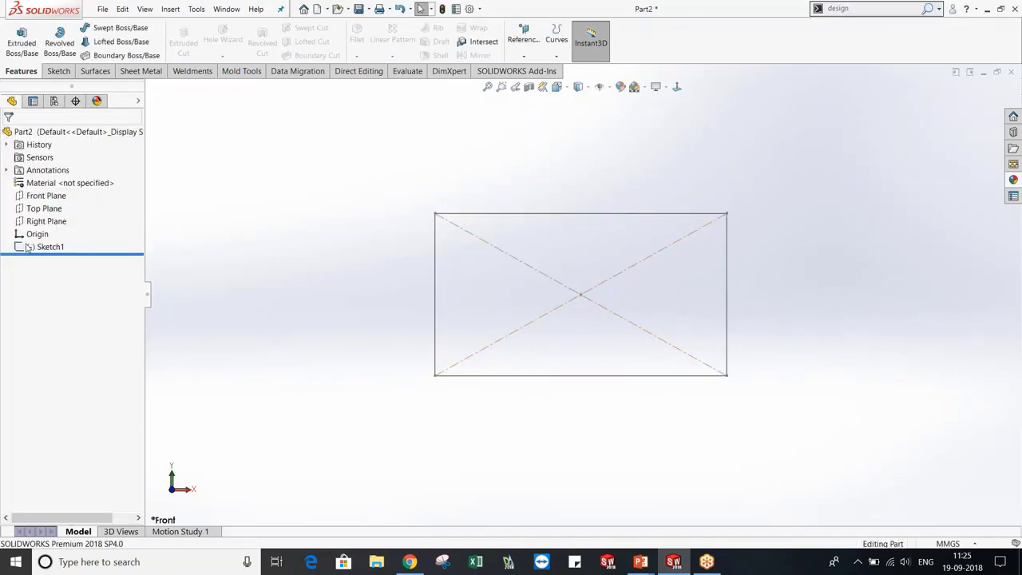
Reopen the rectangle sketch for editing and dimension it 140 mm wide and 80 mm high
click(27, 247)
click(41, 210)
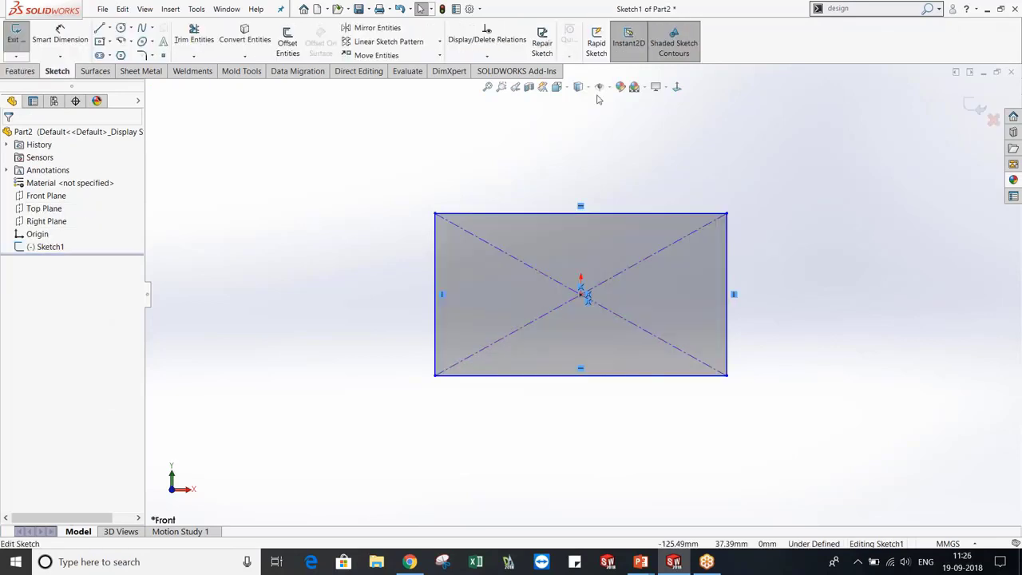
click(59, 32)
click(509, 177)
text(140)
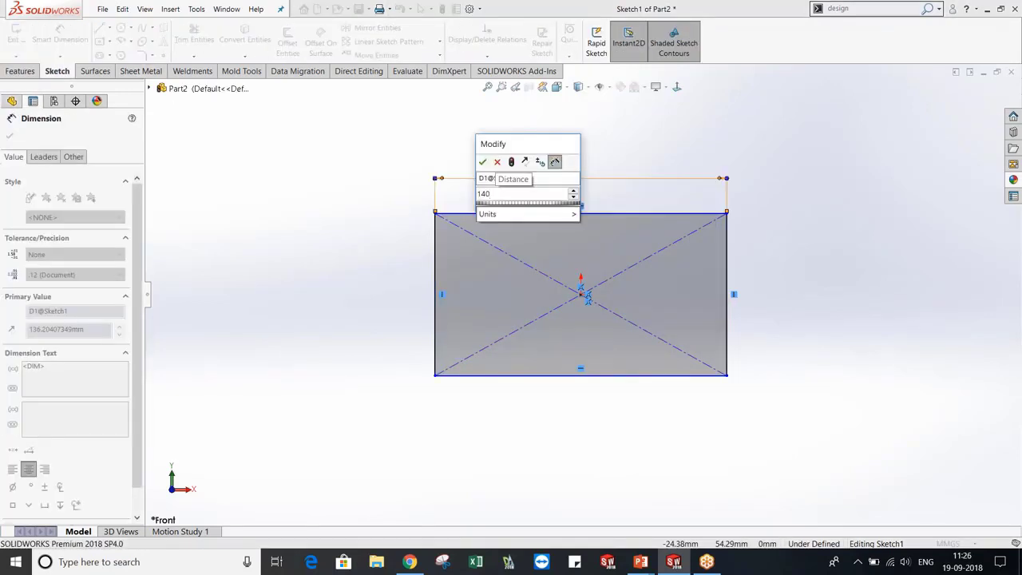
key(Return)
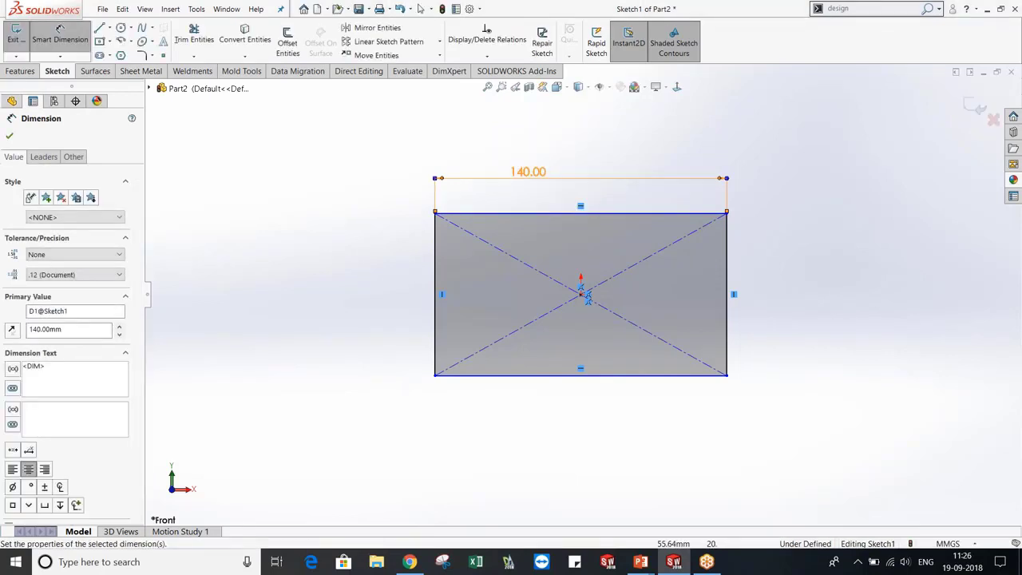
click(726, 294)
click(776, 294)
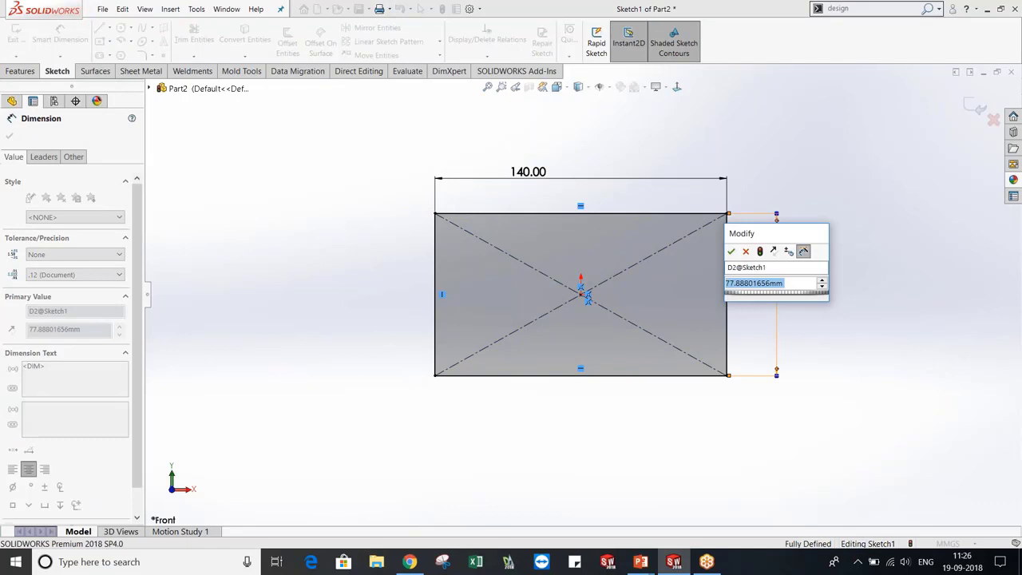
text(80)
key(Return)
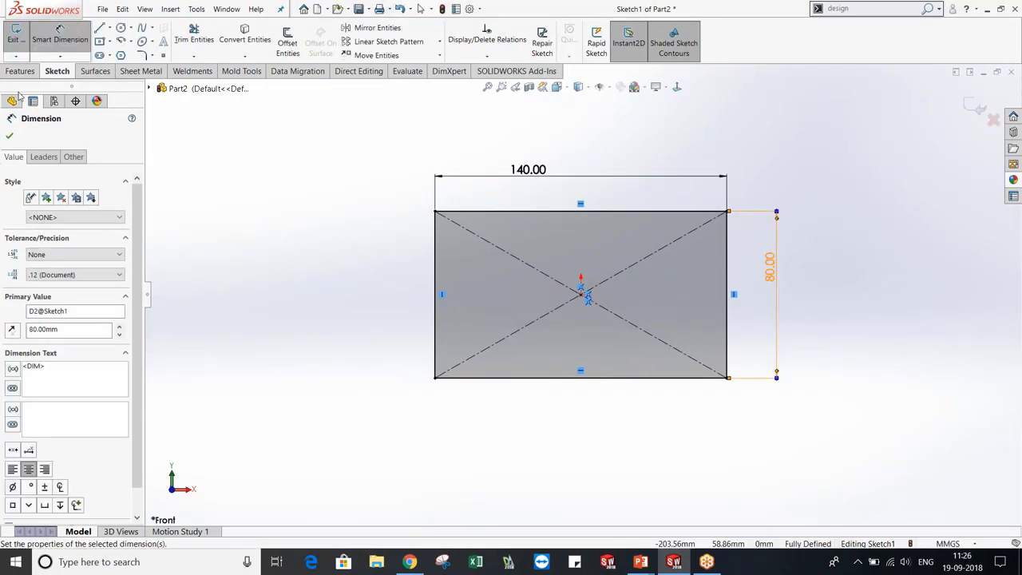
Extrude the 140 × 80 mm rectangle sketch 30 mm with the Mid Plane end condition
click(20, 71)
click(22, 42)
click(21, 41)
click(77, 207)
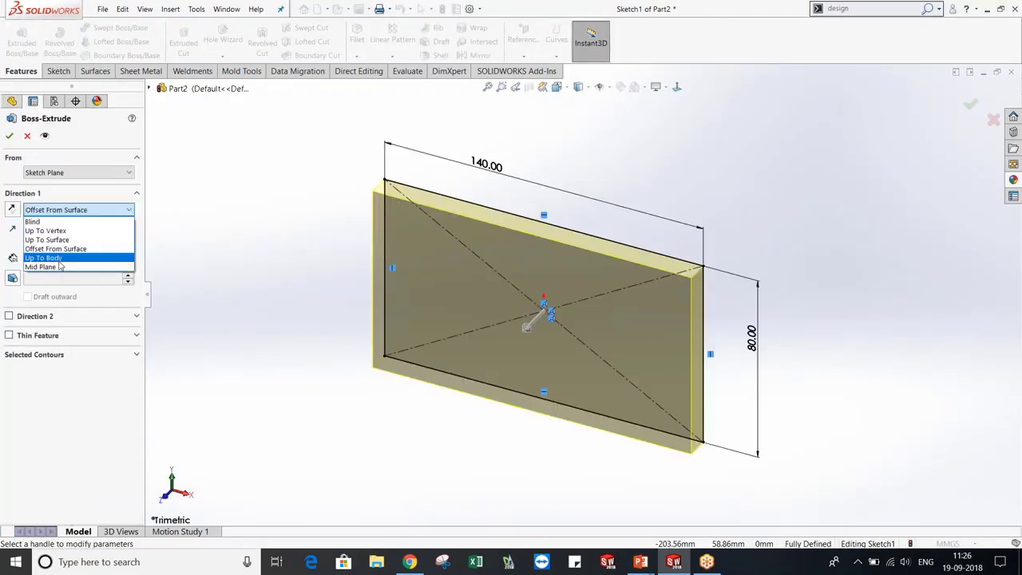
click(48, 267)
text(30)
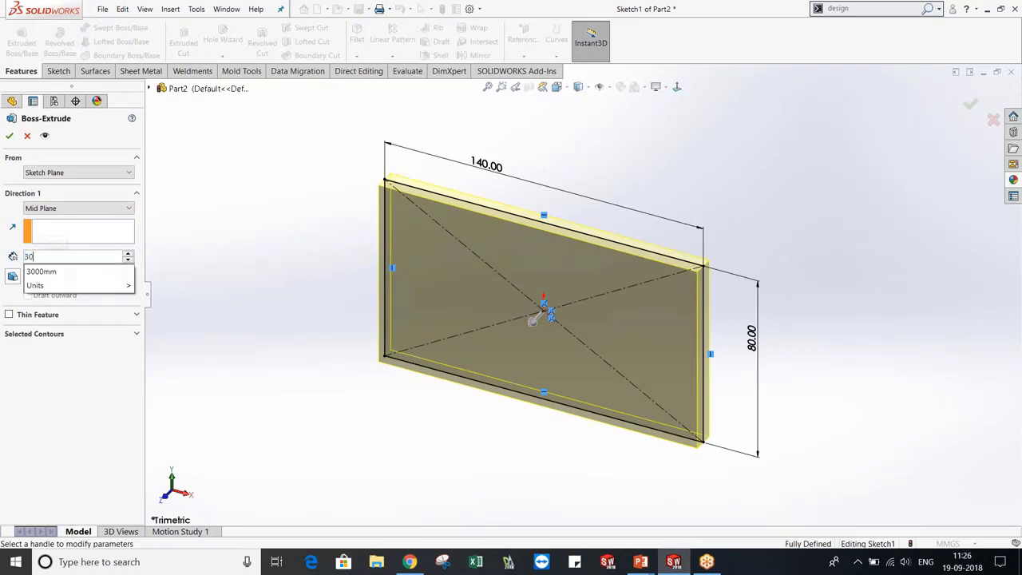
key(Return)
Insert an auto-created design table that includes D1@Sketch1, D2@Sketch1 and D1@Boss-Extrude1
click(861, 9)
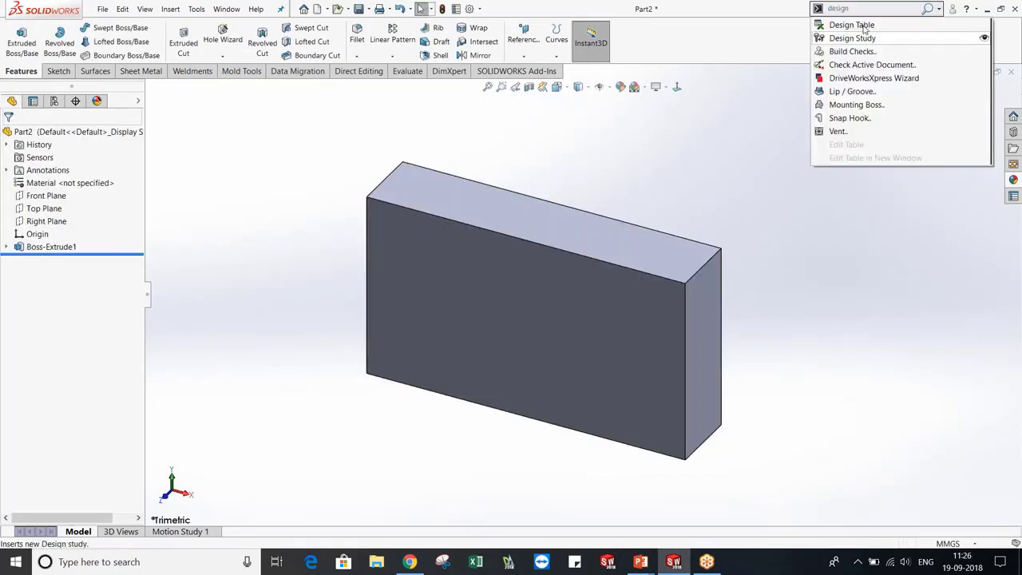
click(851, 25)
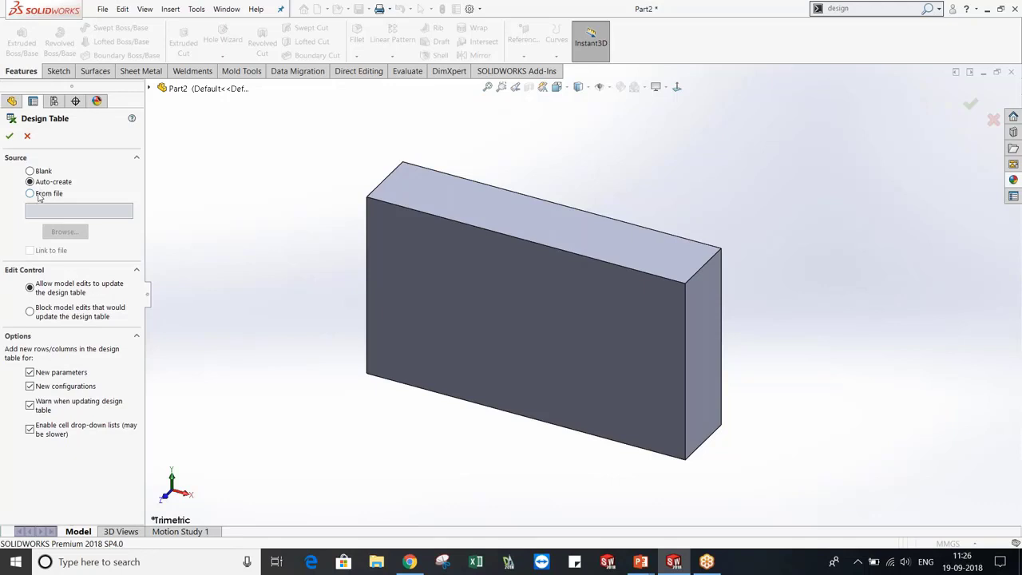
click(10, 136)
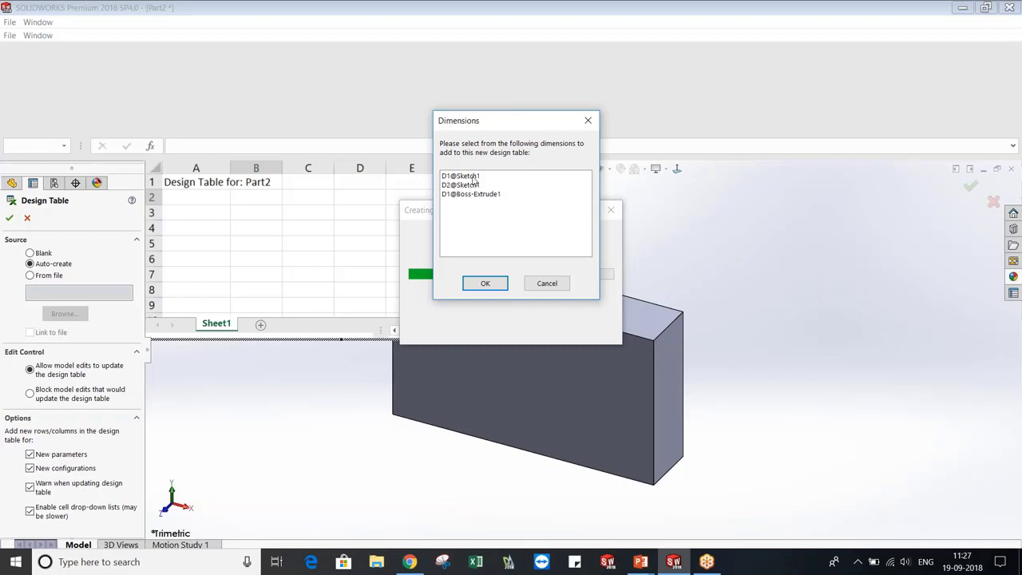
drag(471, 177, 474, 197)
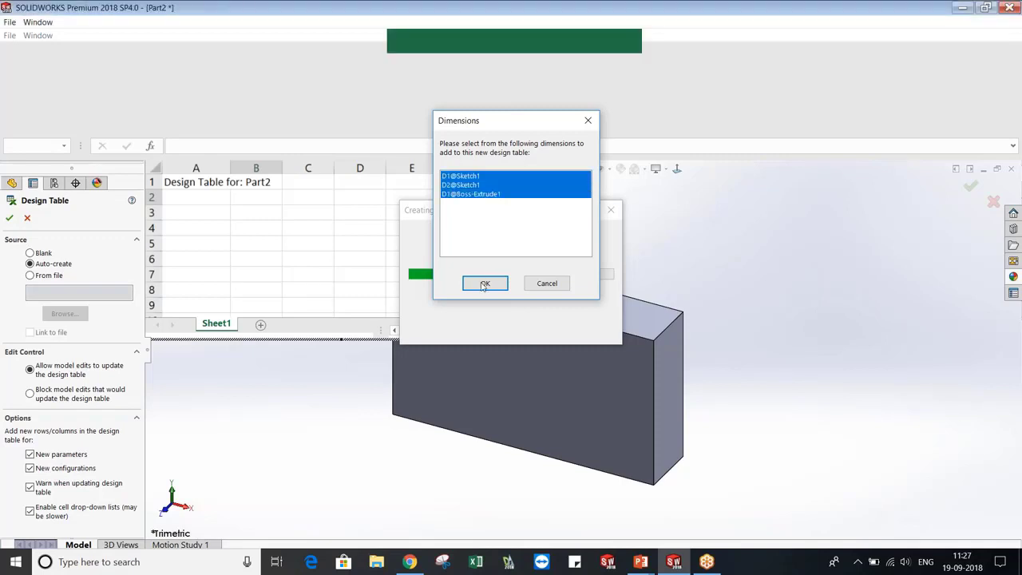
click(484, 284)
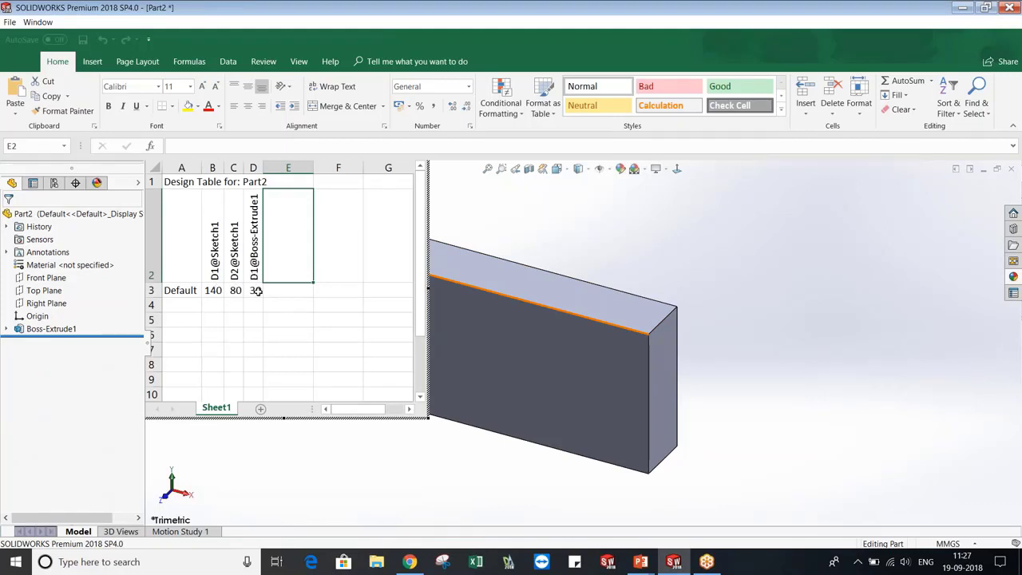
Add four configurations named 1, 2, 3 and 4 below Default in column A of the design table
double_click(182, 305)
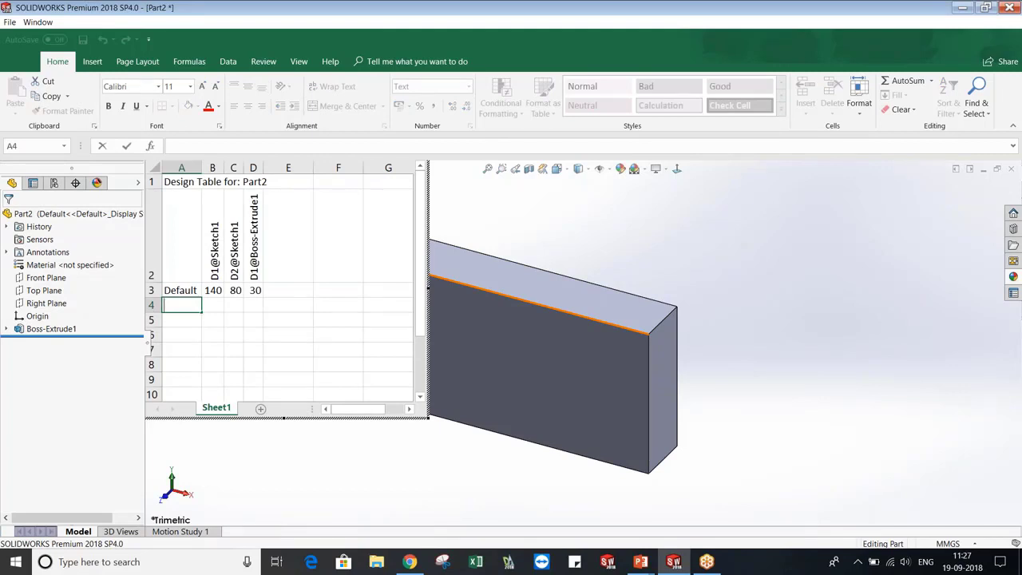
text(1)
key(ctrl+Return)
key(Down)
text(2)
key(Return)
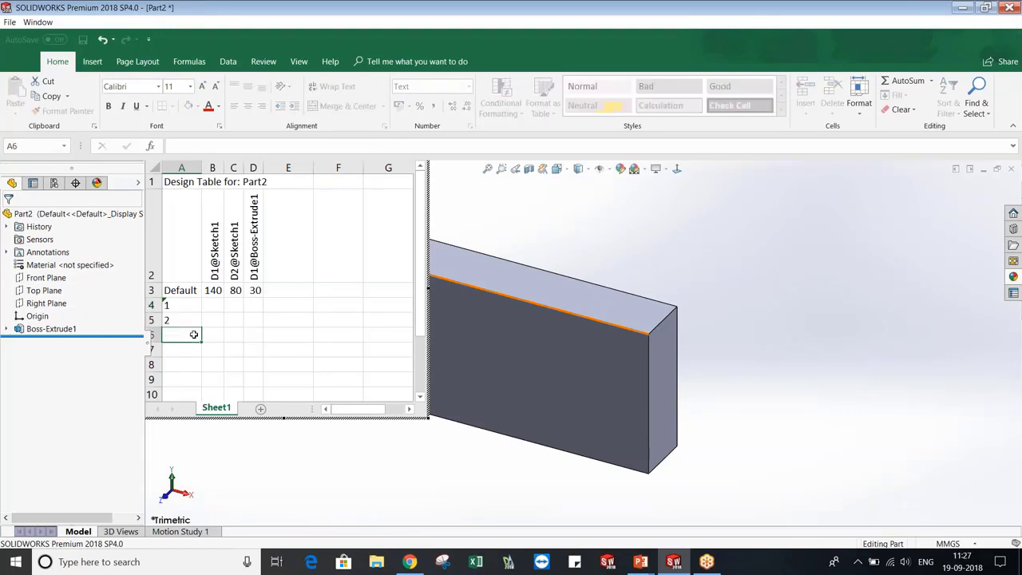
text(3)
key(Return)
text(4)
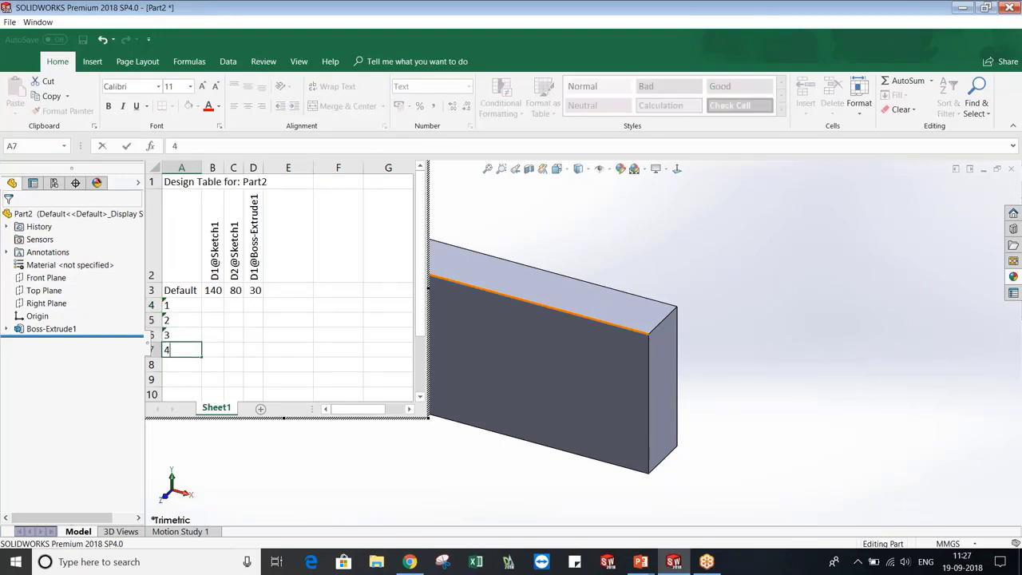
key(Return)
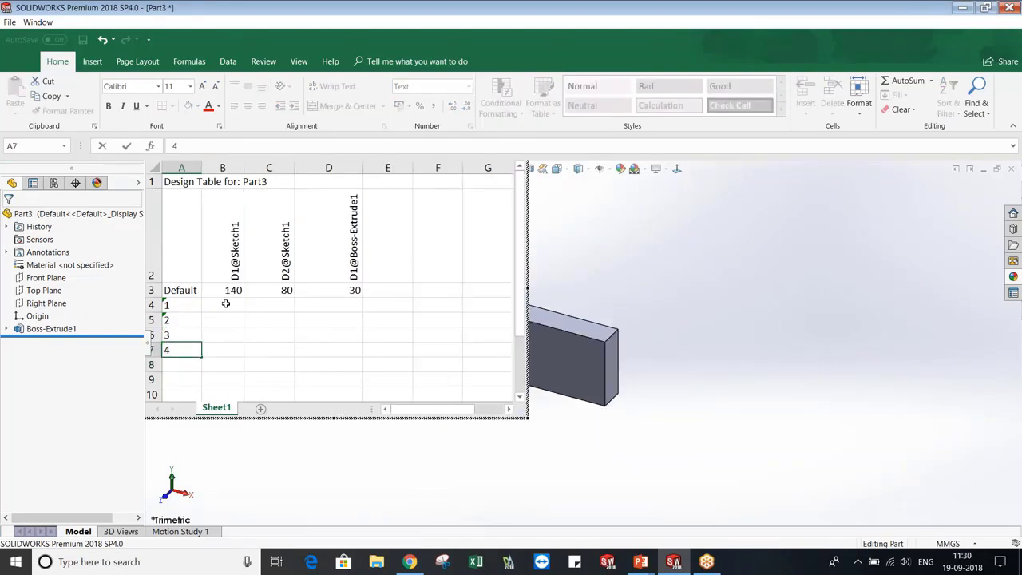
Give configuration 1 the values 150 for D1@Sketch1, 40 for D2@Sketch1 and 20 for D1@Boss-Extrude1
click(226, 304)
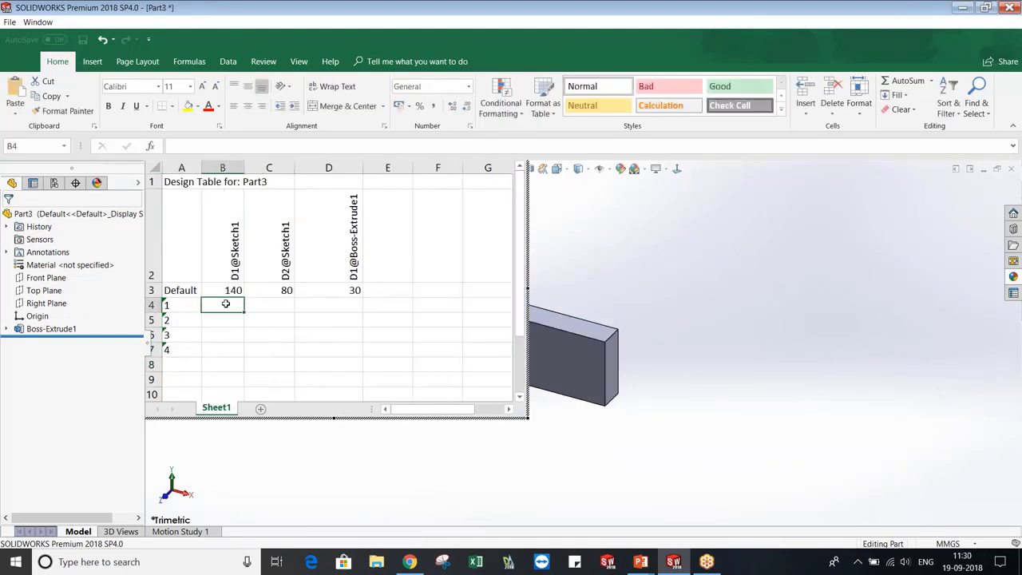
double_click(226, 304)
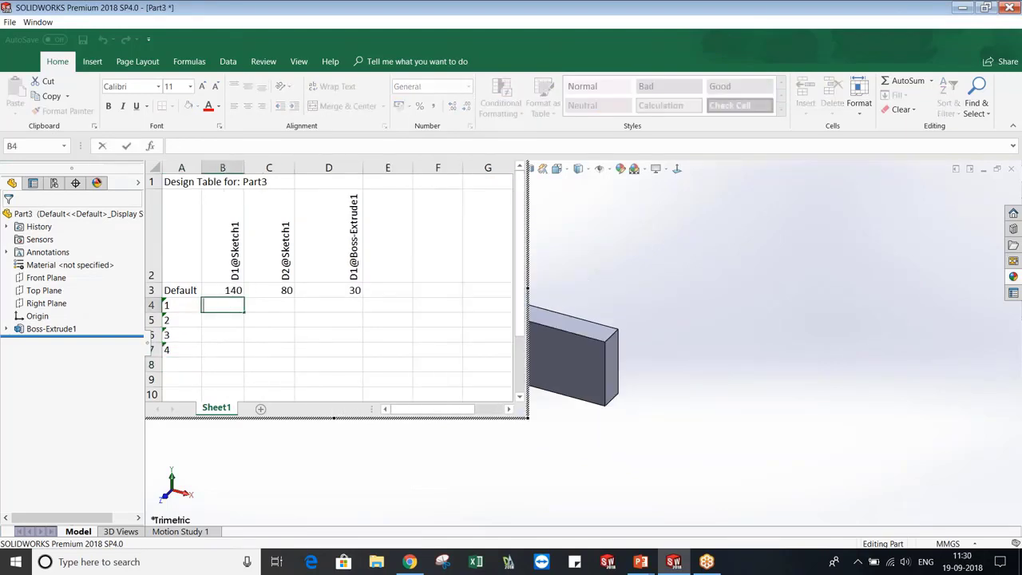
text(150)
key(Tab)
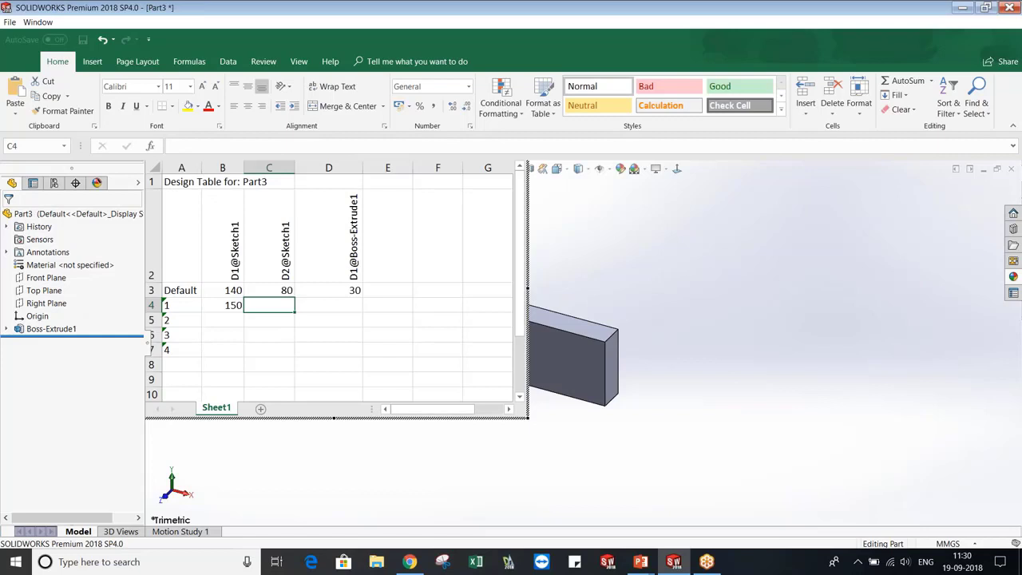
key(F2)
text(40)
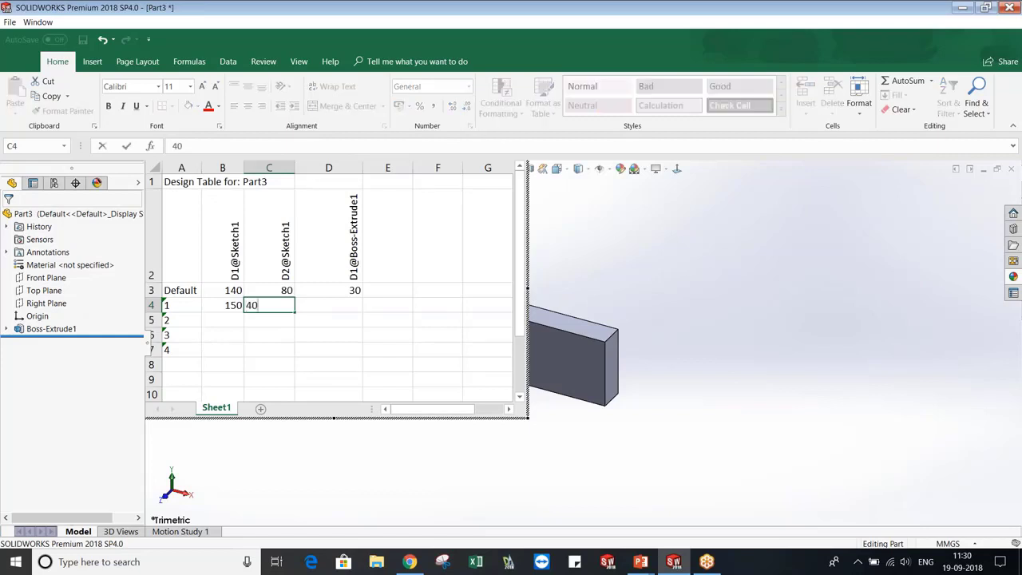
key(Tab)
text(20)
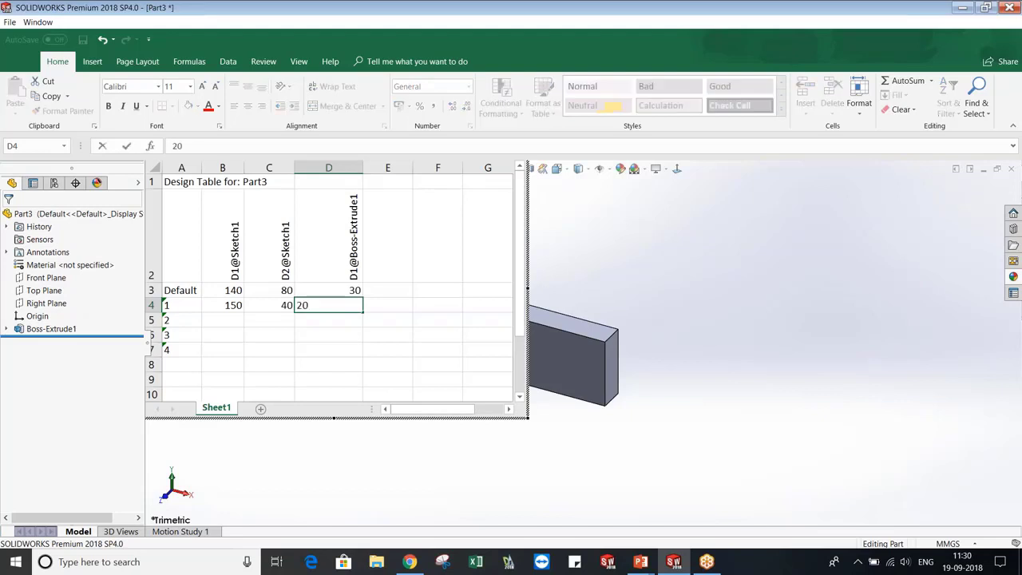
key(Return)
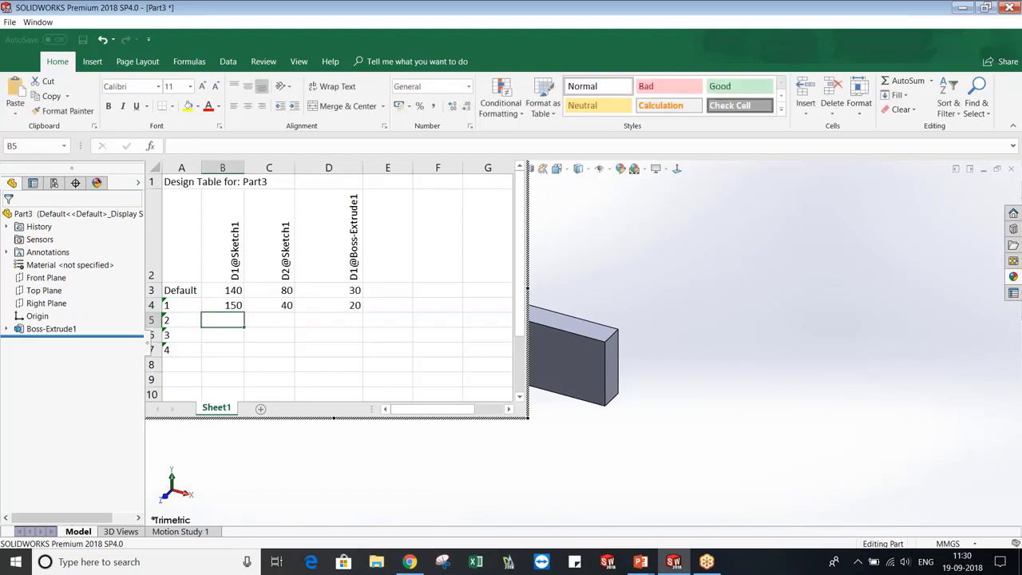
Fill configuration 2 with 180, 50, 60, configuration 3 with 190, 60, 50 and configuration 4 with 200, 70, 60, and generate the configurations
text(180)
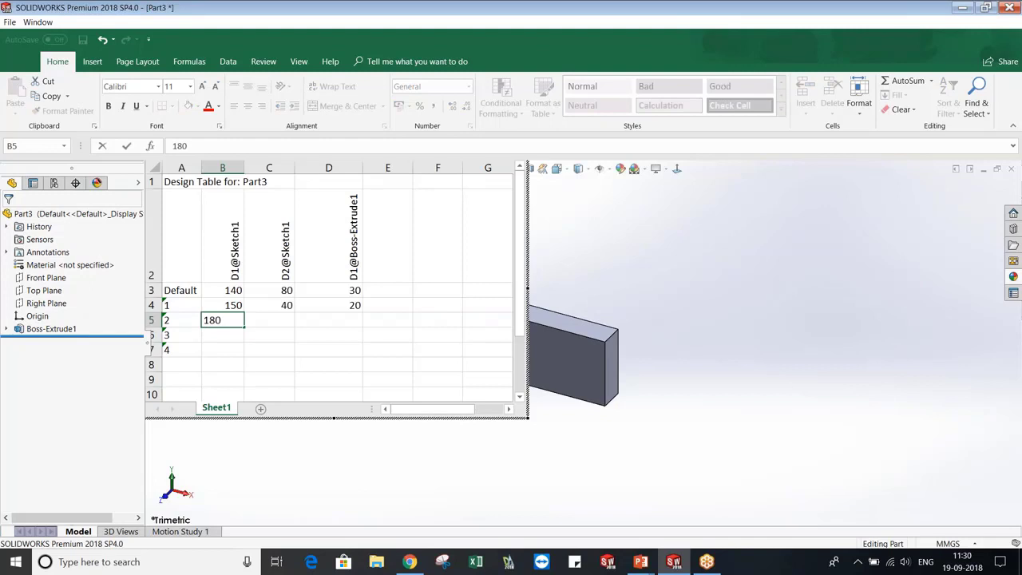
key(Tab)
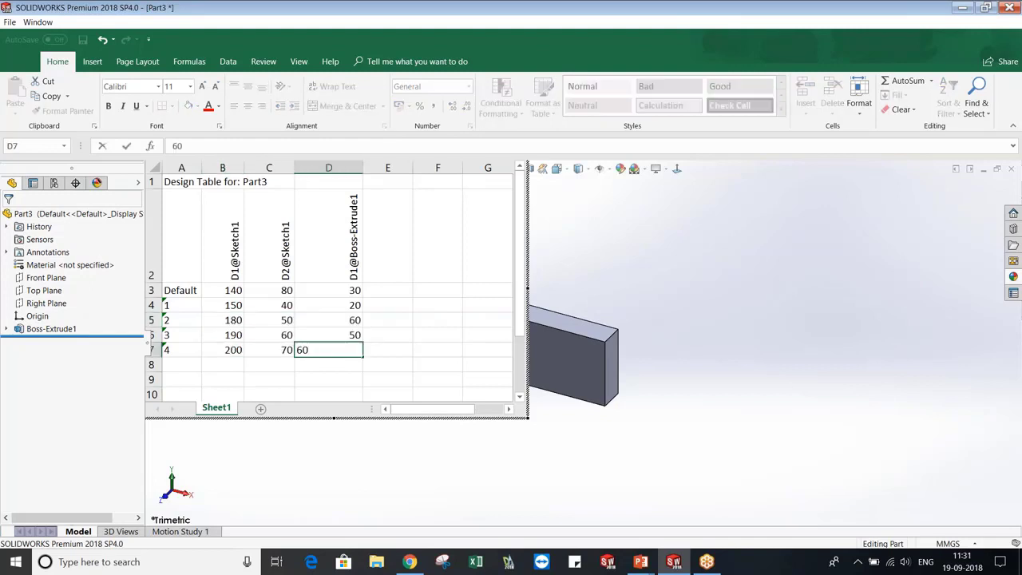
click(587, 28)
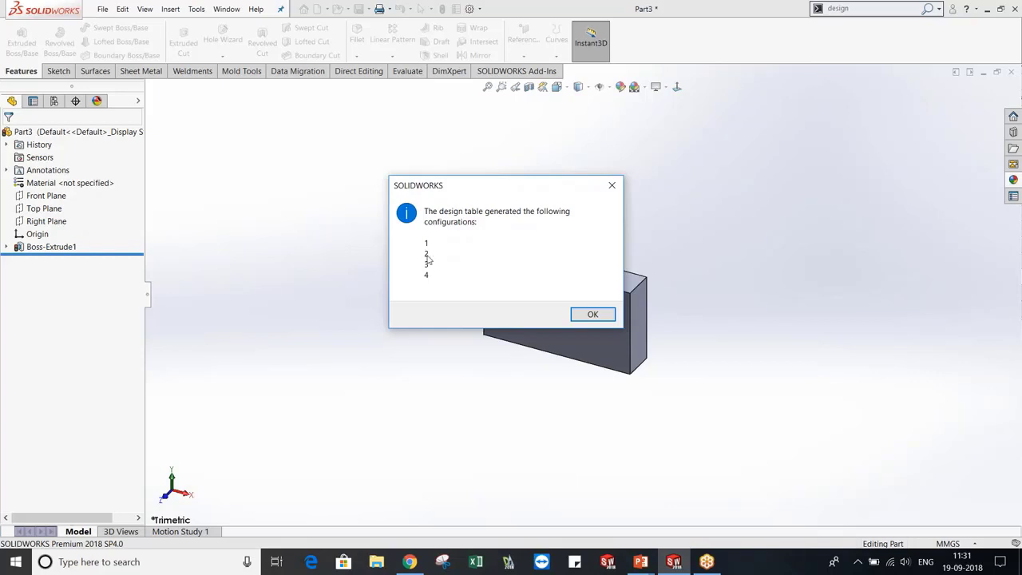
click(591, 315)
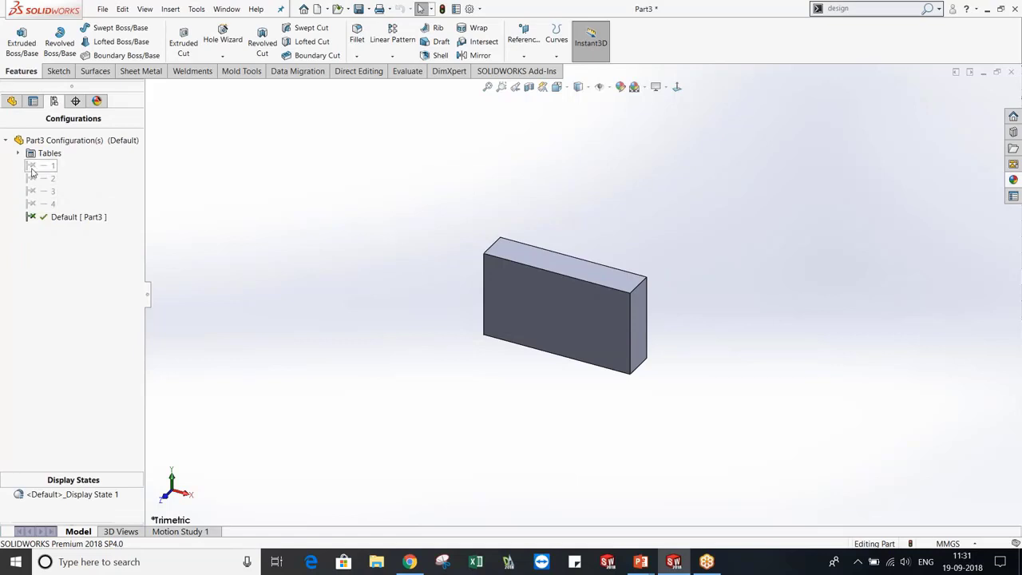
Activate configurations 1, 2, 3, 4 and Default in turn to compare the block's size in each
double_click(32, 170)
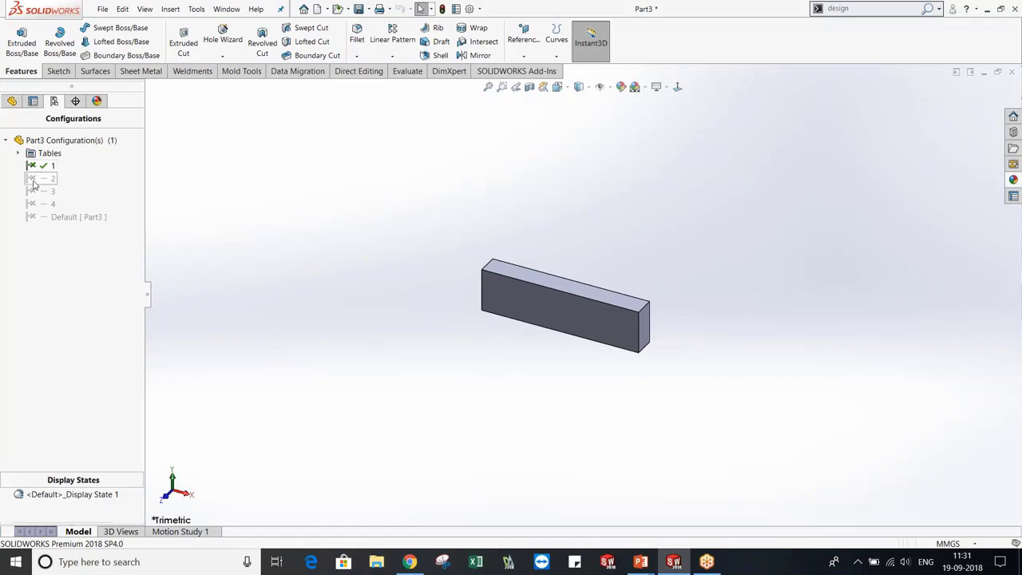
double_click(34, 179)
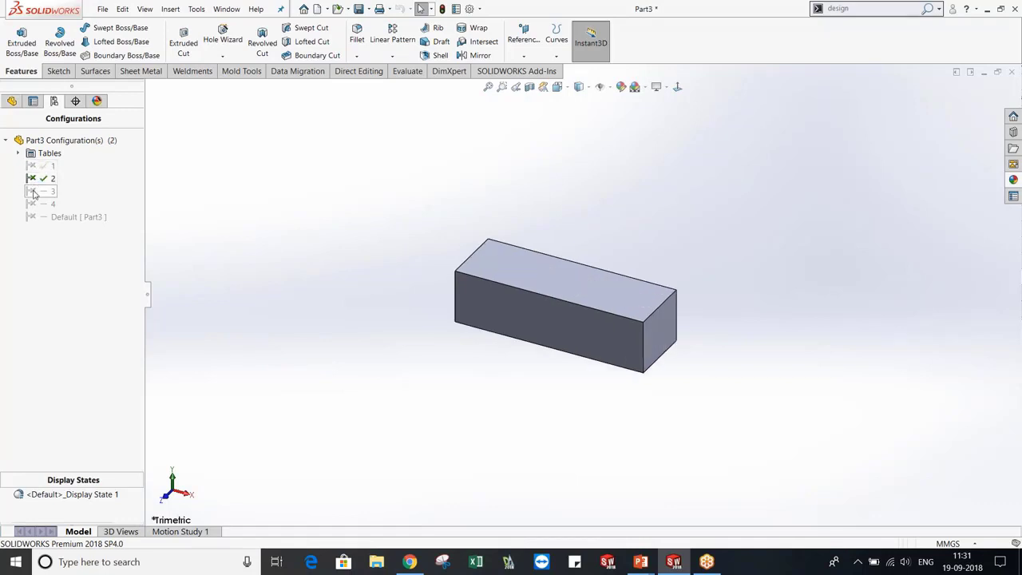
double_click(34, 191)
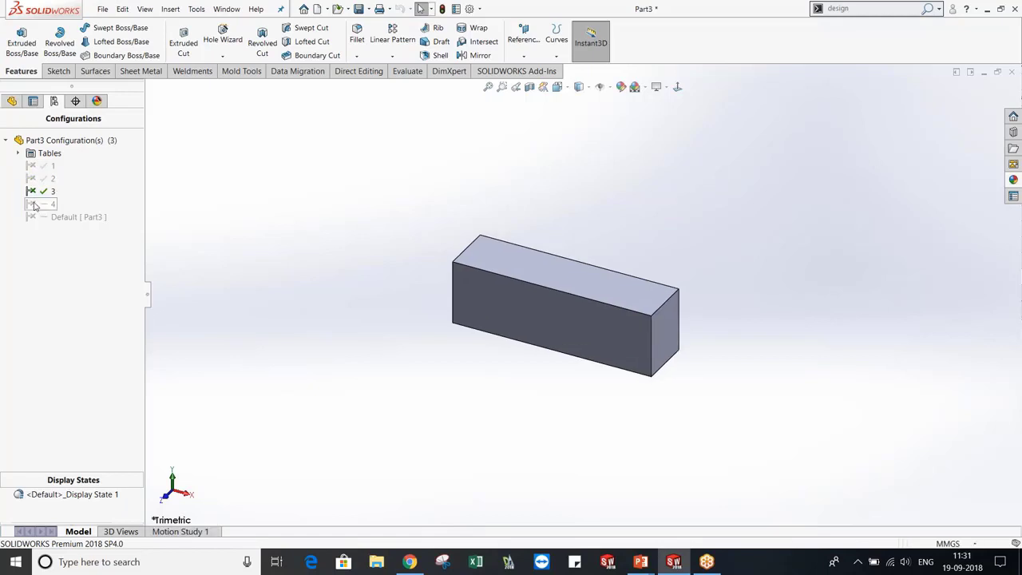
double_click(34, 204)
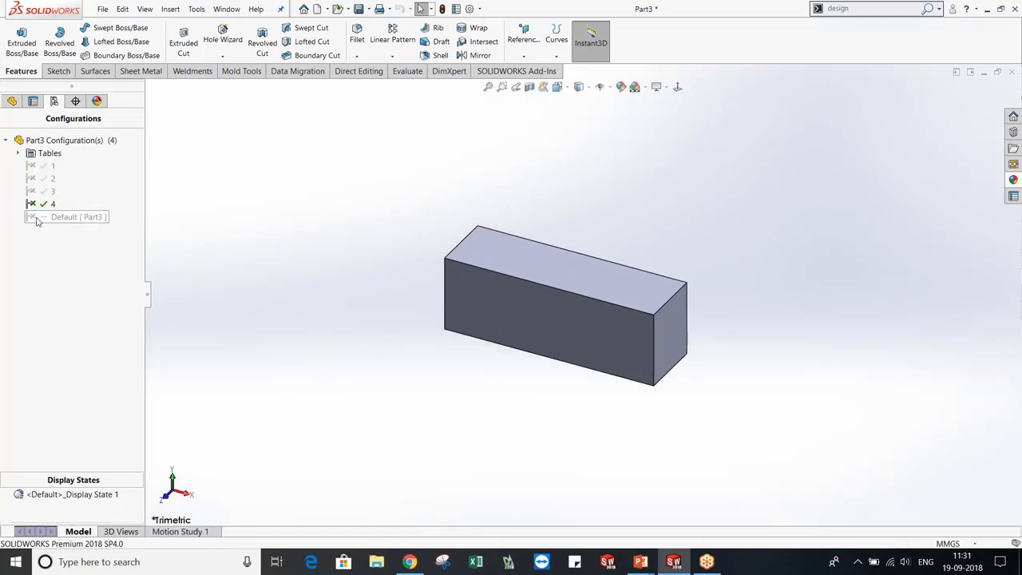
double_click(36, 220)
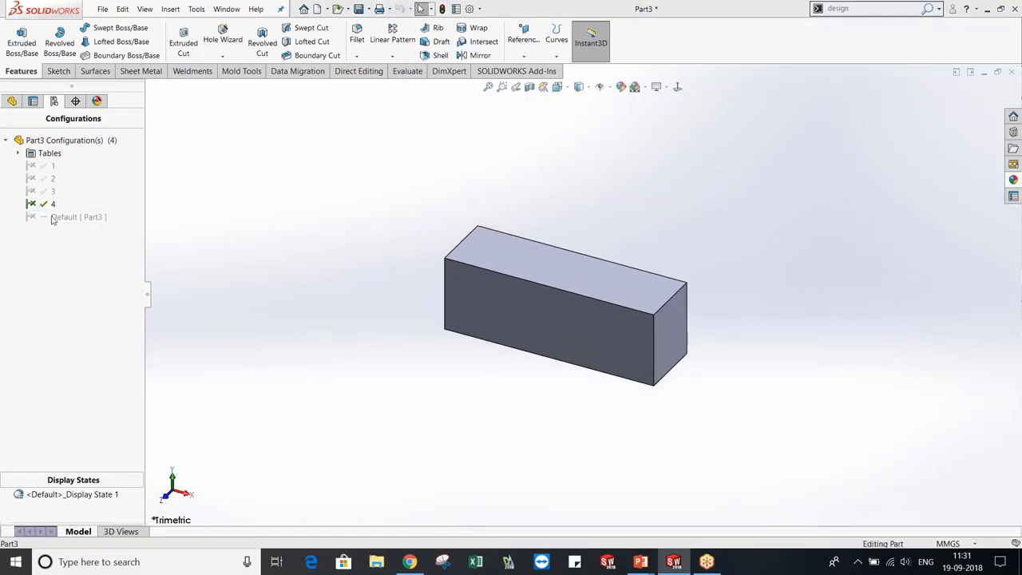
key(Return)
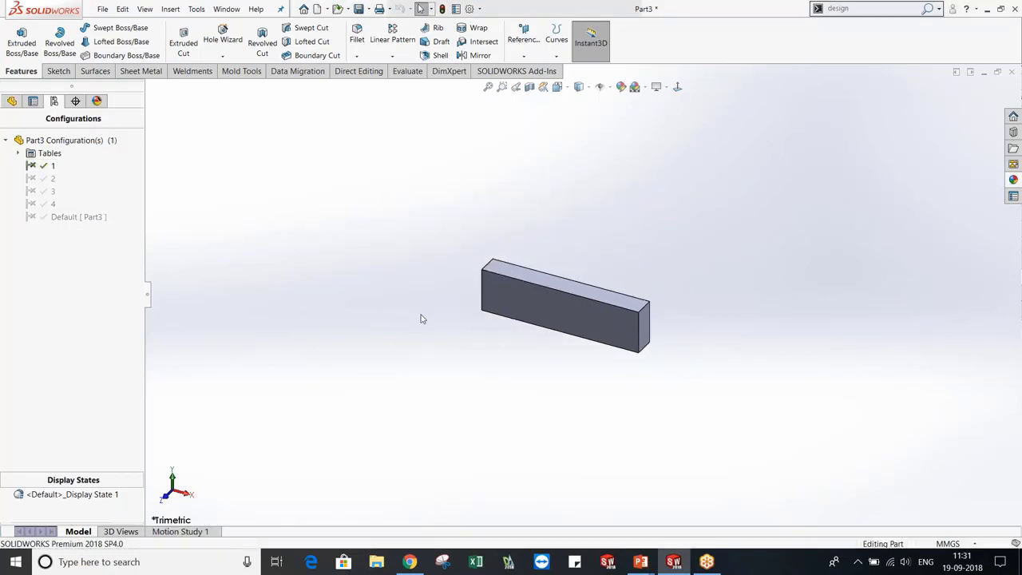
Switch to the PowerPoint presentation showing the Configurations slide
key(super+Tab)
click(509, 198)
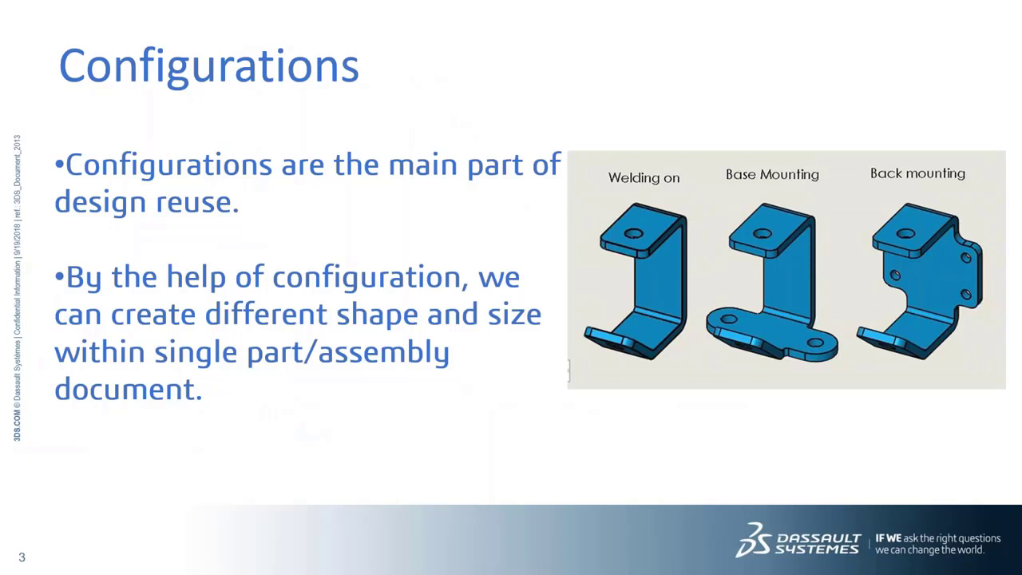